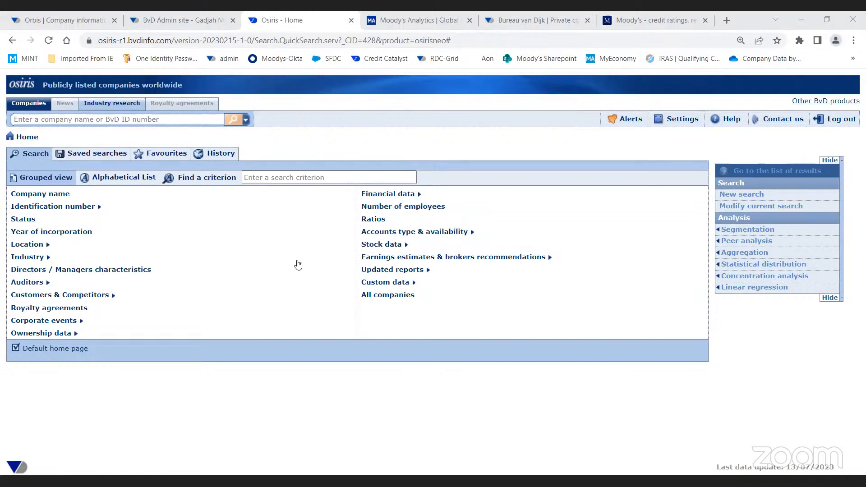
click(434, 194)
mouse_move(634, 123)
mouse_move(687, 125)
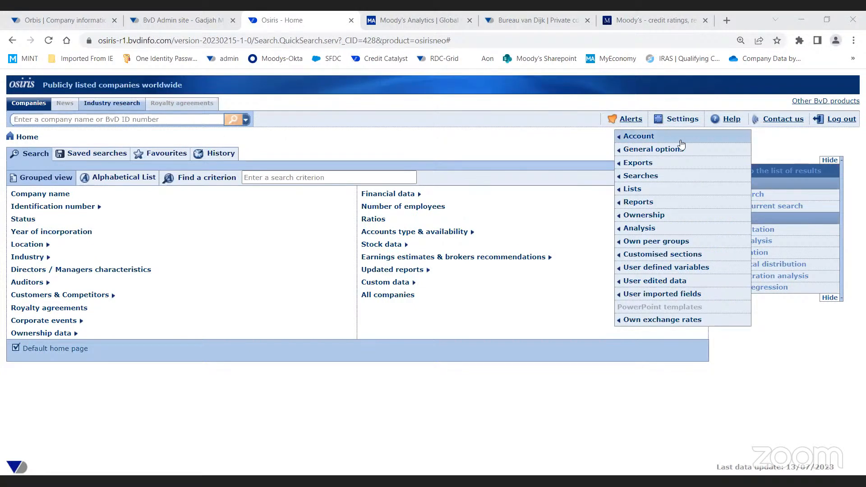
mouse_move(682, 152)
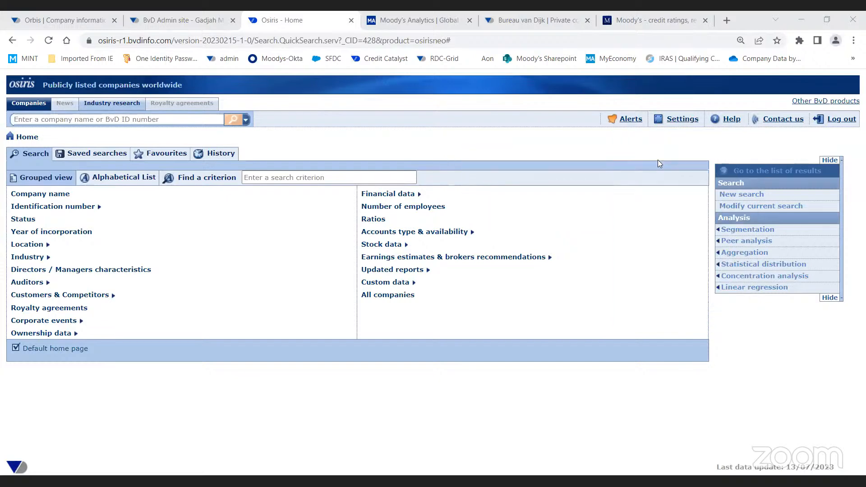
In the general user preferences, switch the list of currencies to the complete list and save the settings
click(690, 119)
mouse_move(628, 152)
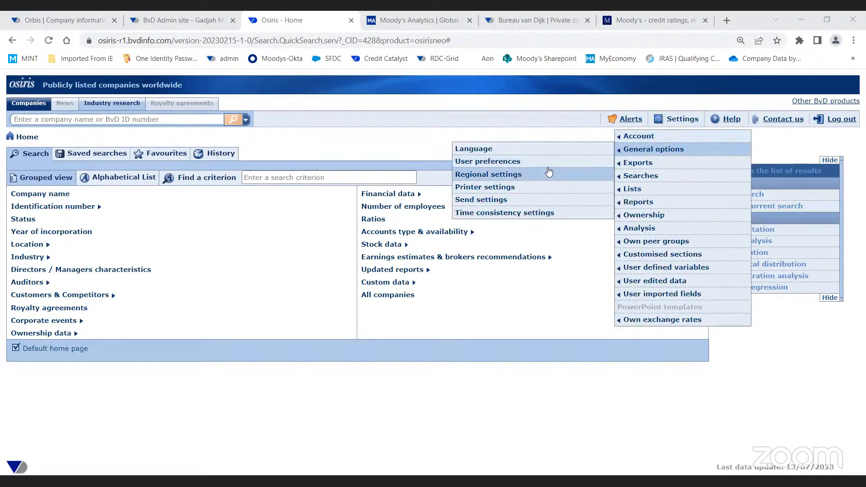
click(490, 166)
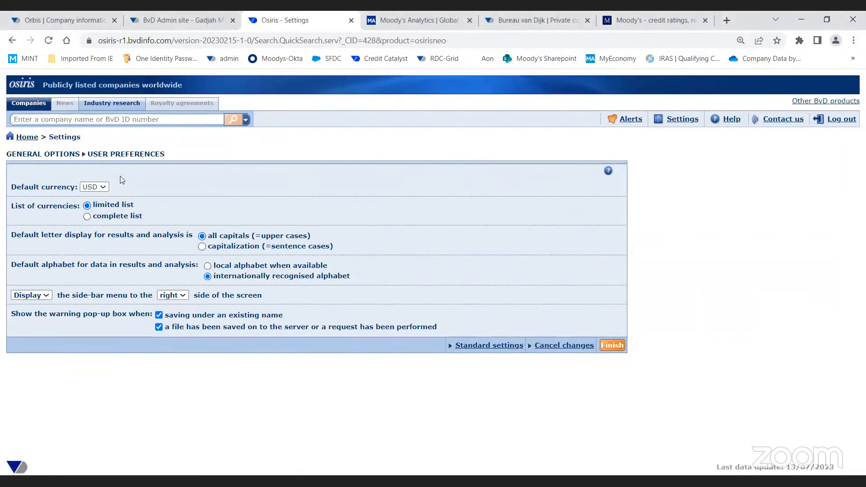
click(100, 187)
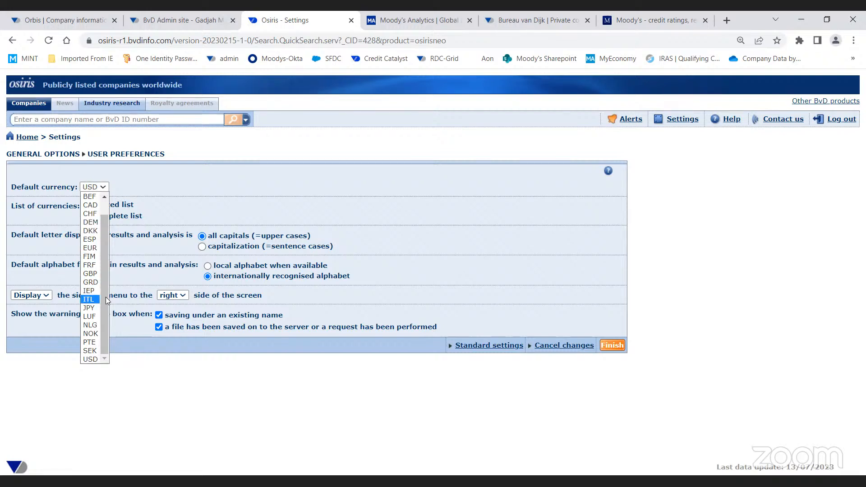
scroll(107, 302, up, 1)
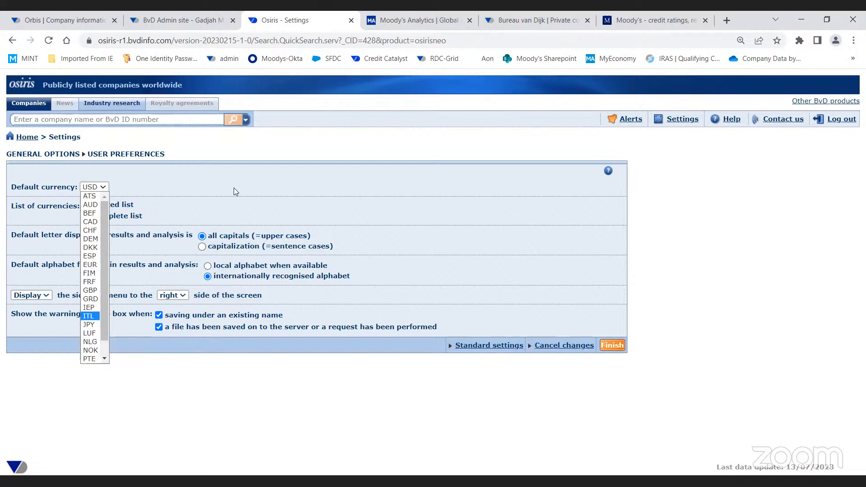
click(220, 186)
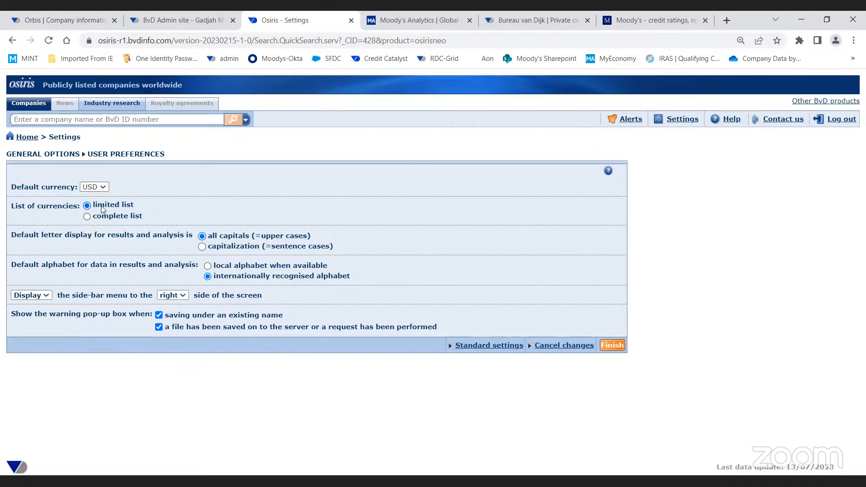
click(88, 217)
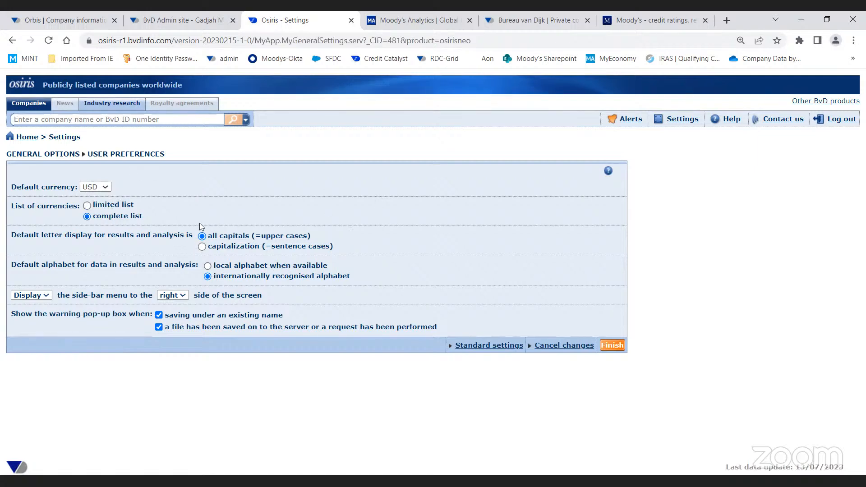
click(613, 346)
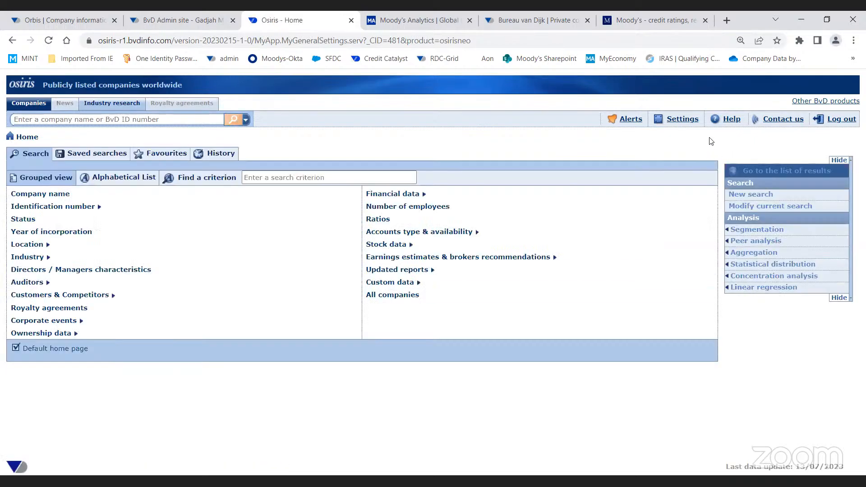
click(678, 124)
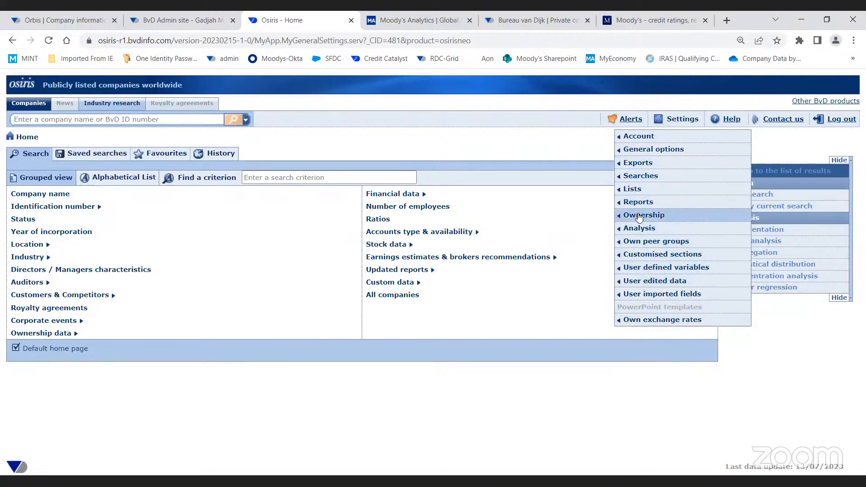
mouse_move(644, 190)
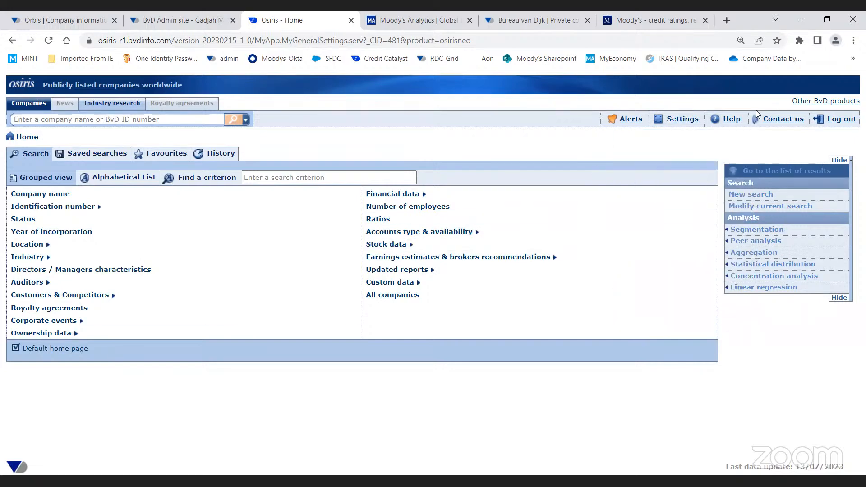
mouse_move(681, 124)
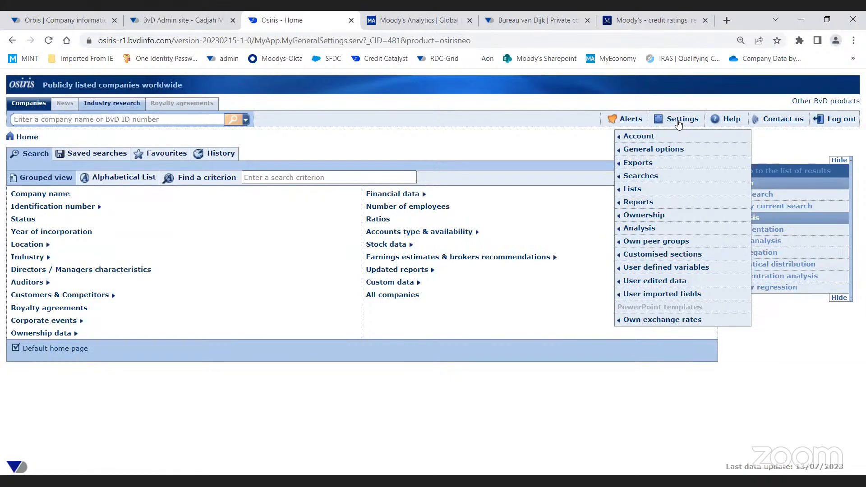
mouse_move(731, 122)
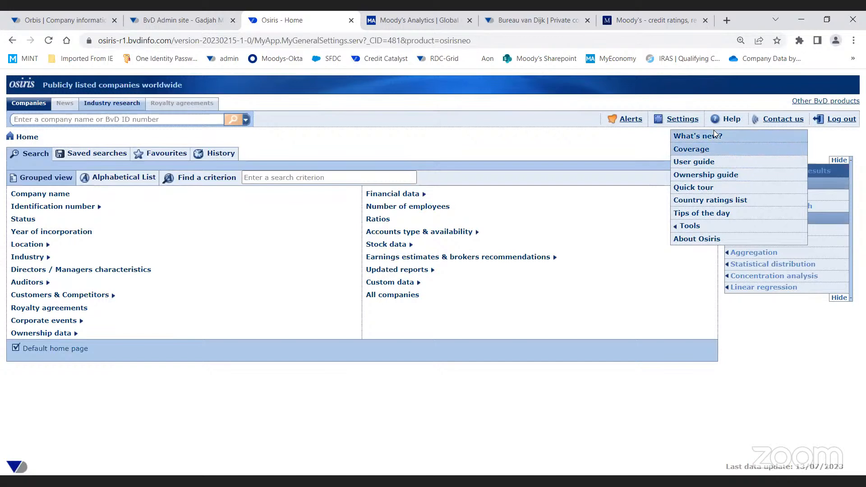
Open the database coverage and expand North America and Western Europe in the directors/managers/contacts breakdown
click(734, 120)
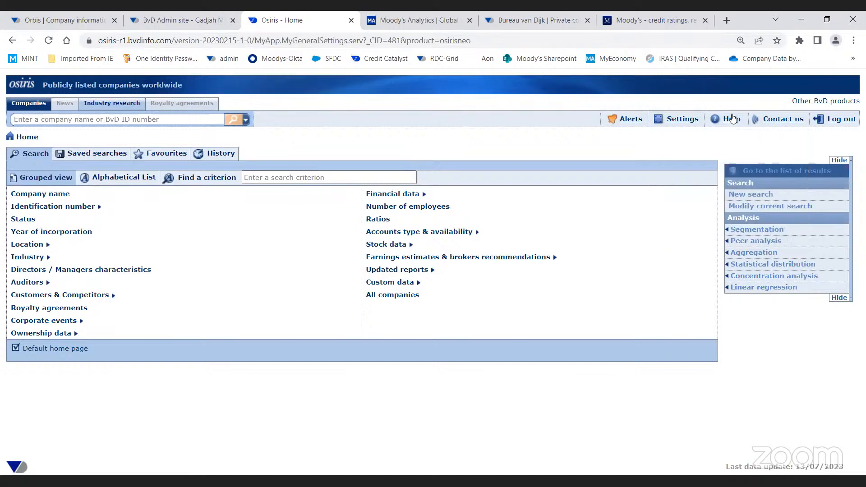
click(730, 120)
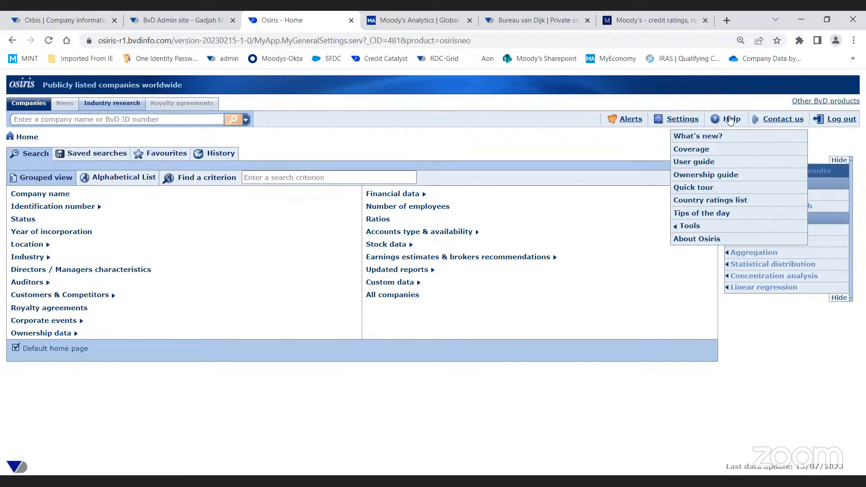
click(692, 150)
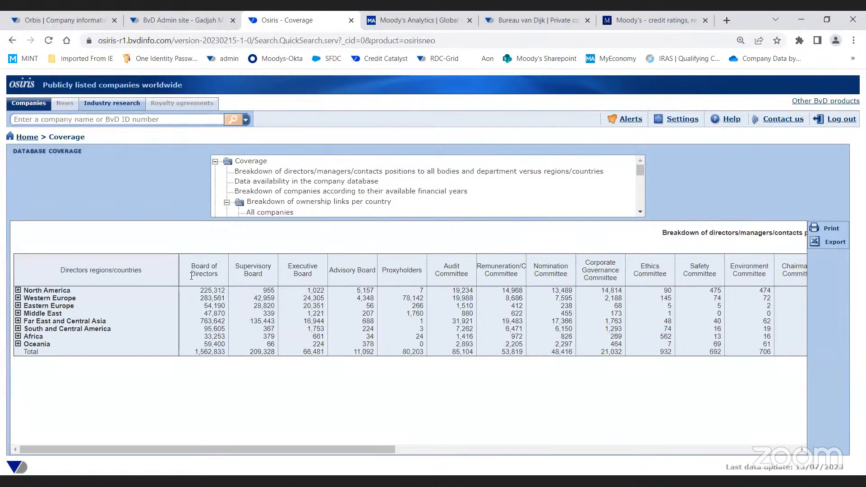
click(19, 291)
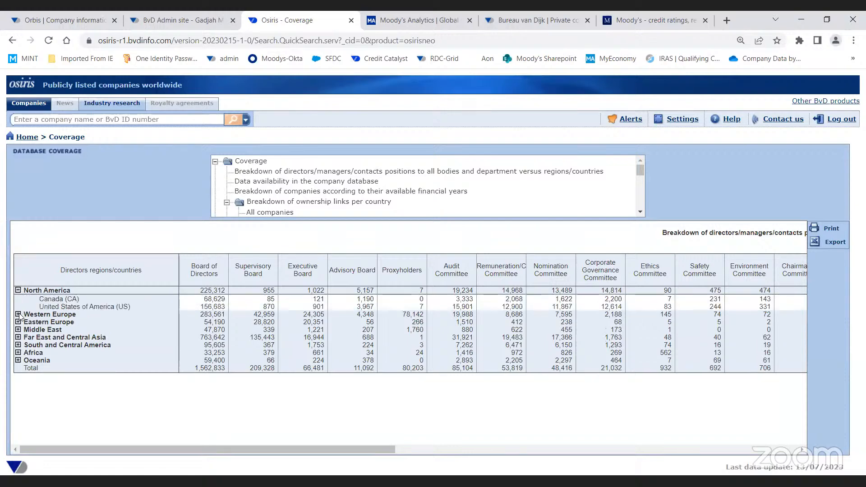
click(18, 314)
Look over the Western Europe country figures and show the coverage breakdown of ownership links for all companies
scroll(414, 328, down, 5)
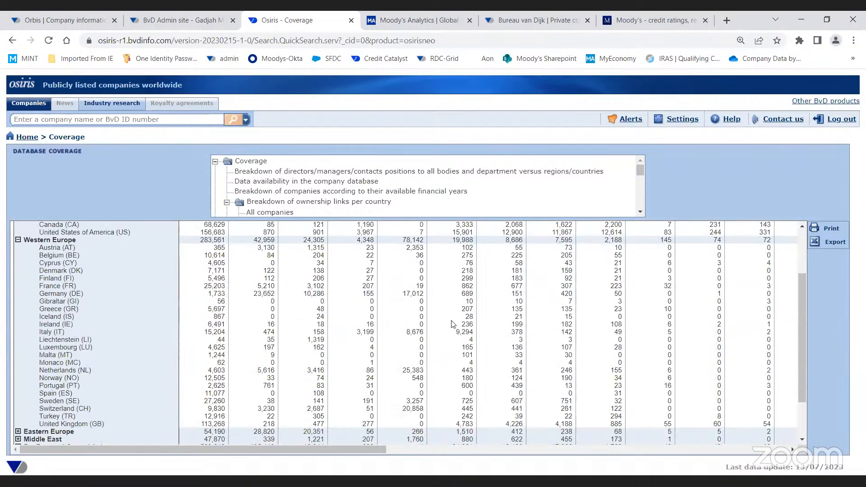
scroll(336, 340, up, 3)
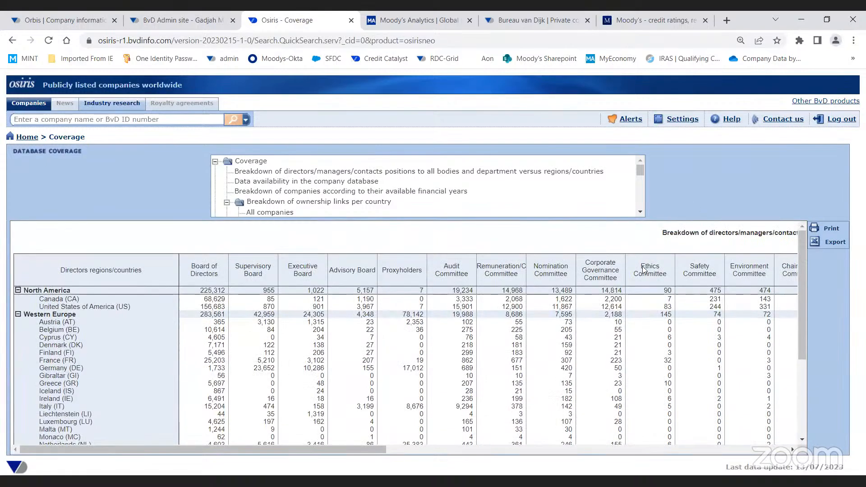
scroll(380, 174, down, 2)
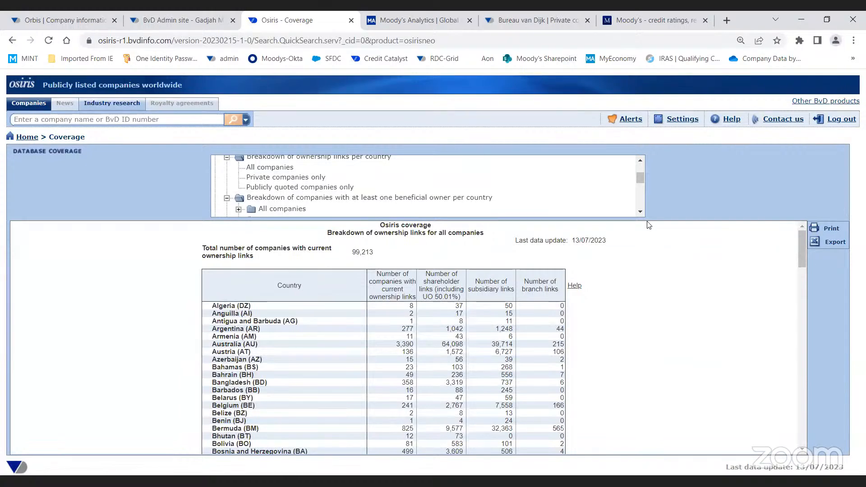
Open the user guide, search it for "ownership", and close its window
click(726, 120)
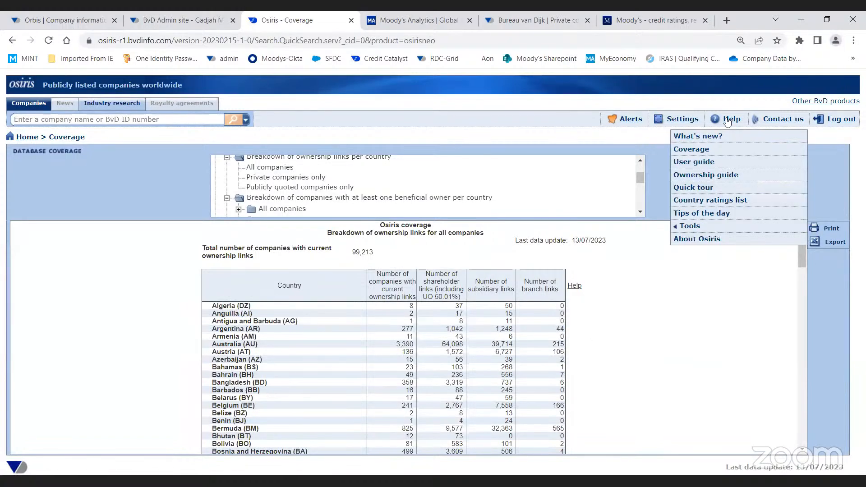
click(704, 163)
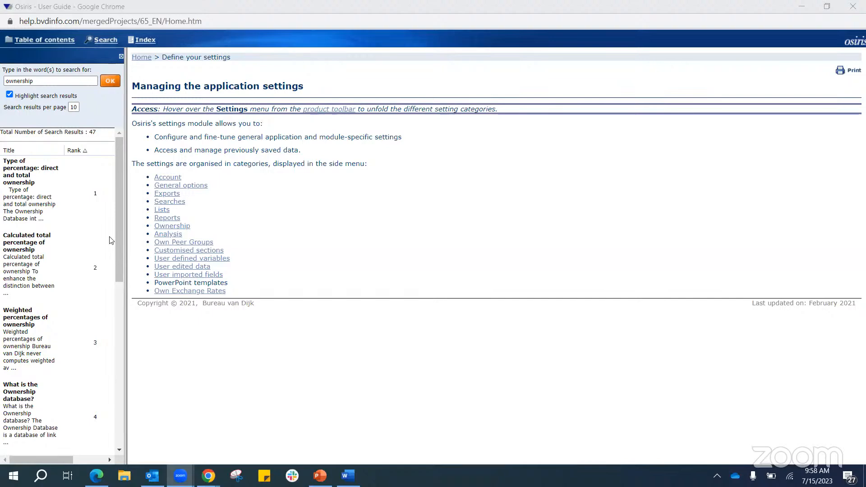
key(super+Down)
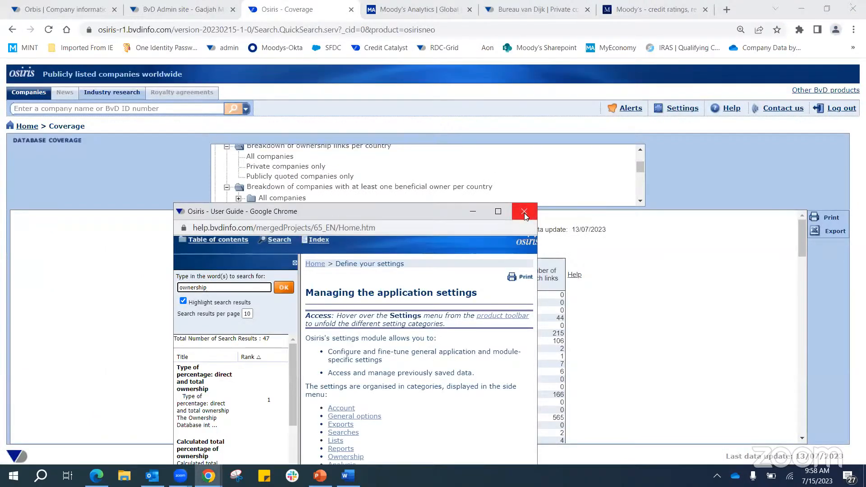
click(524, 213)
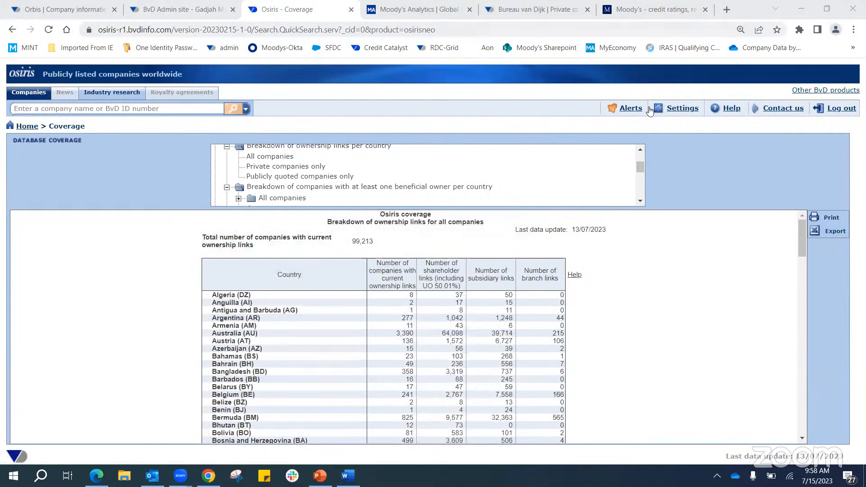
Return to the home page, check the default currency choices in the general user preferences, and finish
click(40, 96)
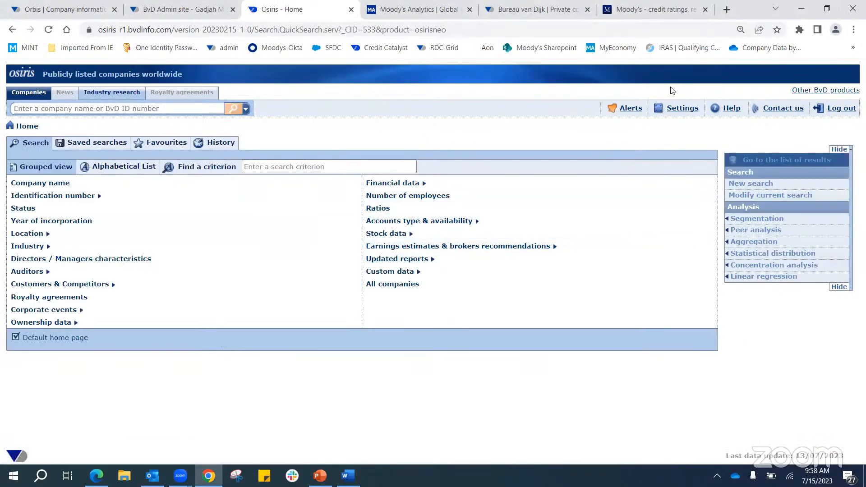
mouse_move(630, 113)
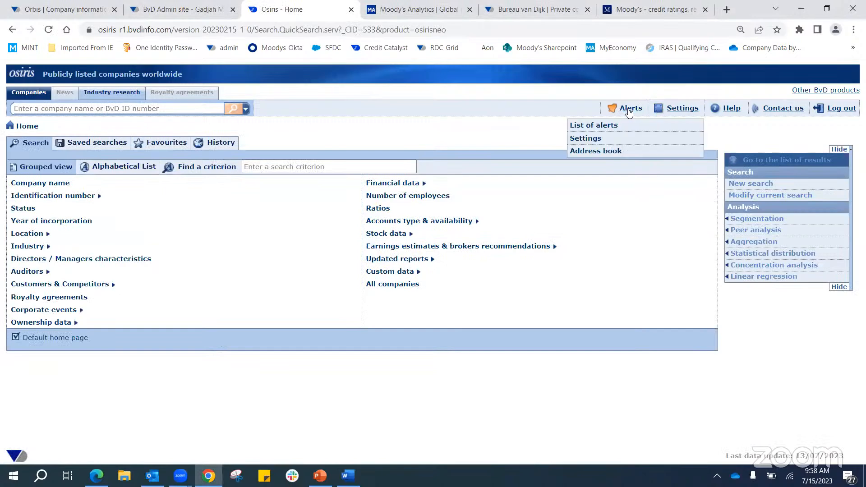
mouse_move(681, 109)
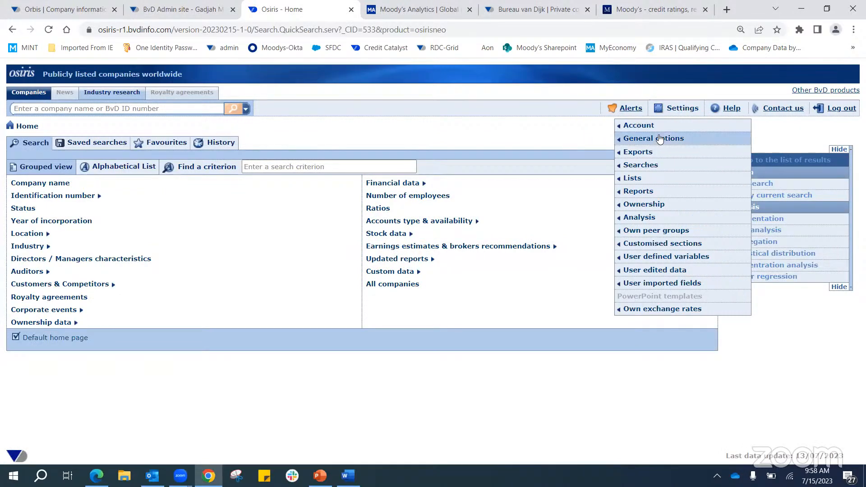
mouse_move(660, 139)
click(527, 153)
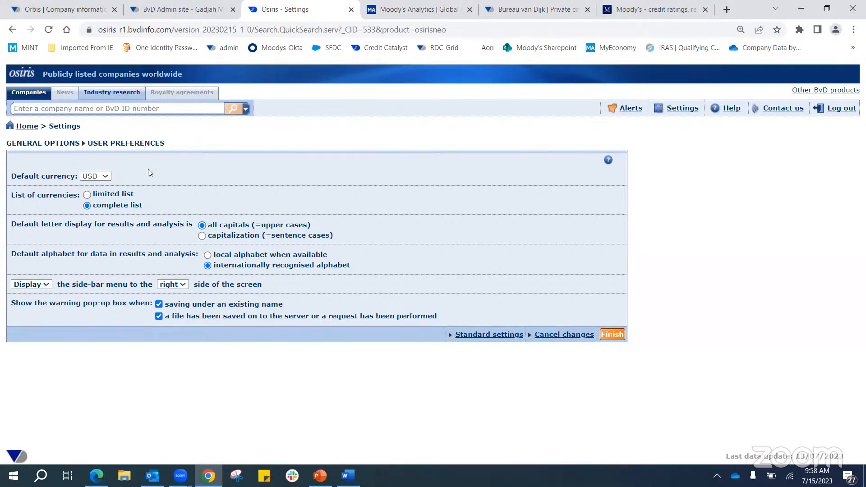
click(107, 177)
click(108, 178)
click(612, 337)
View the database coverage breakdowns of ownership links for all companies and of directors/managers/contacts positions by region
mouse_move(736, 105)
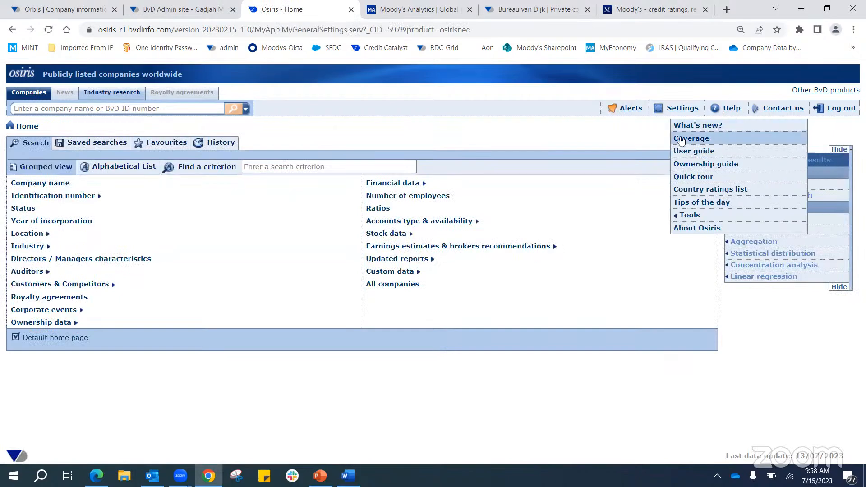
click(698, 140)
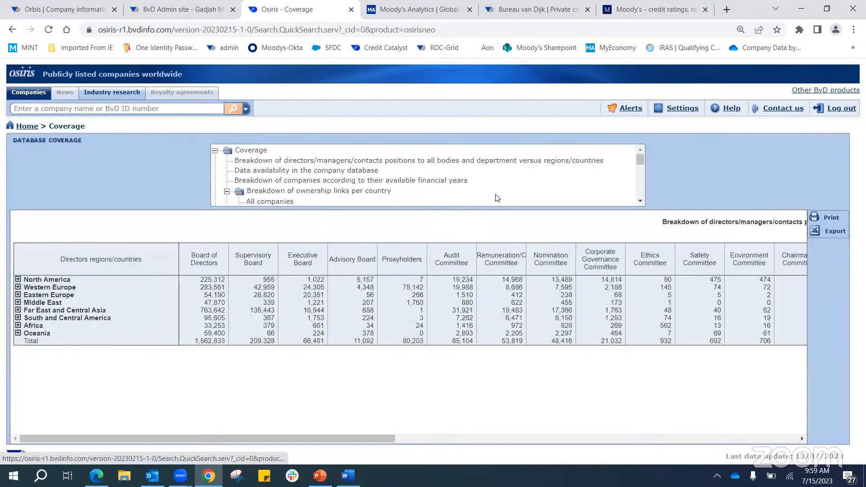
click(270, 202)
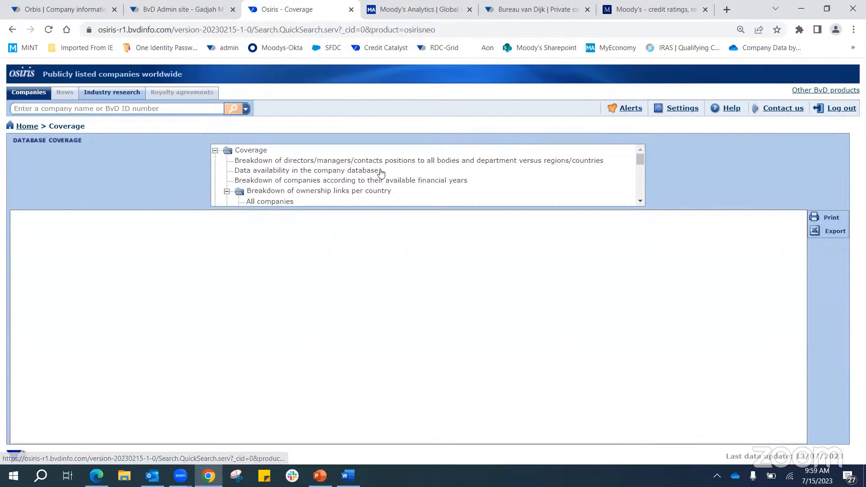
scroll(639, 203, down, 1)
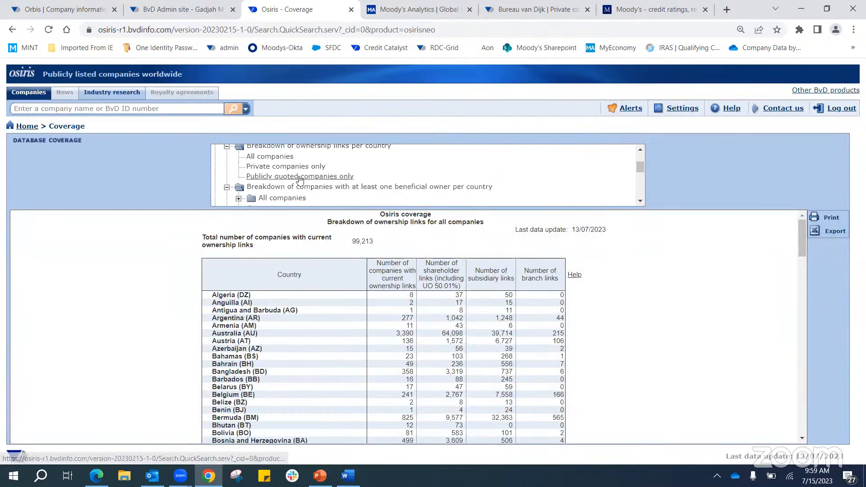
scroll(316, 178, up, 1)
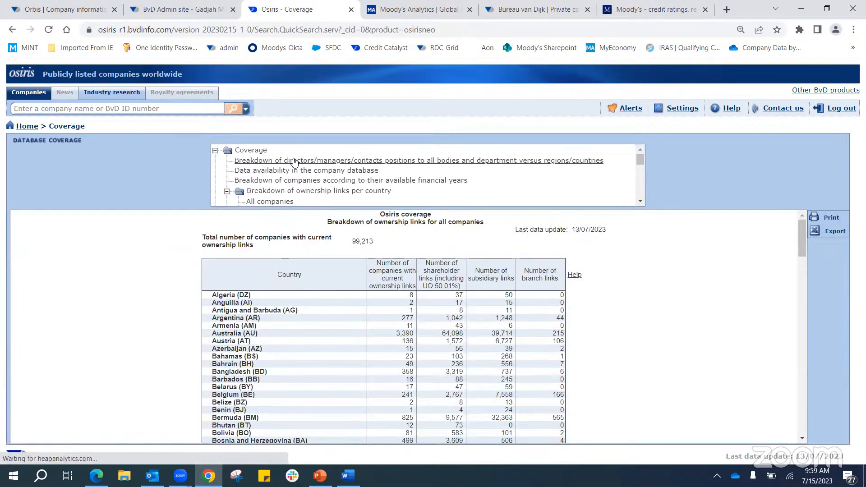
click(341, 162)
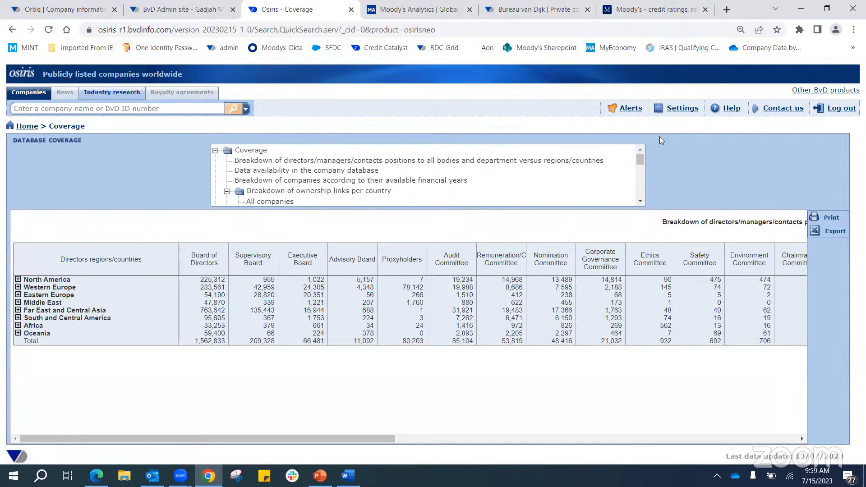
Open the user guide, enlarge its window to full size, and widen the table of contents
click(731, 113)
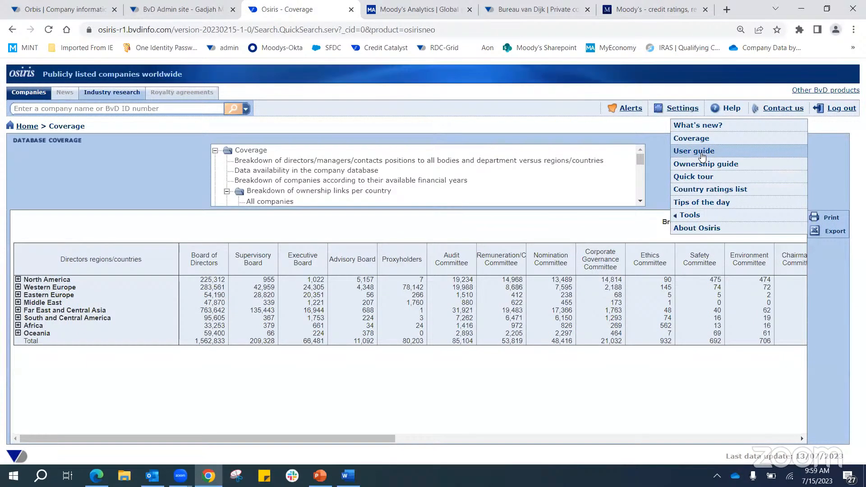
click(701, 156)
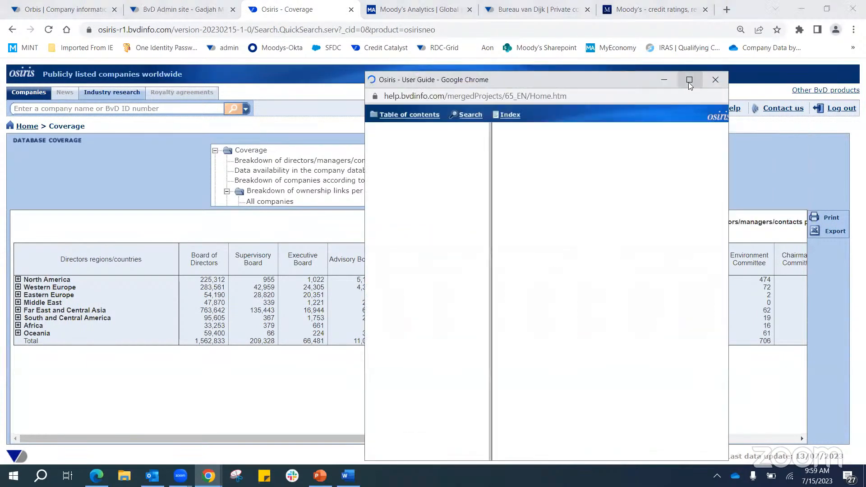
click(690, 81)
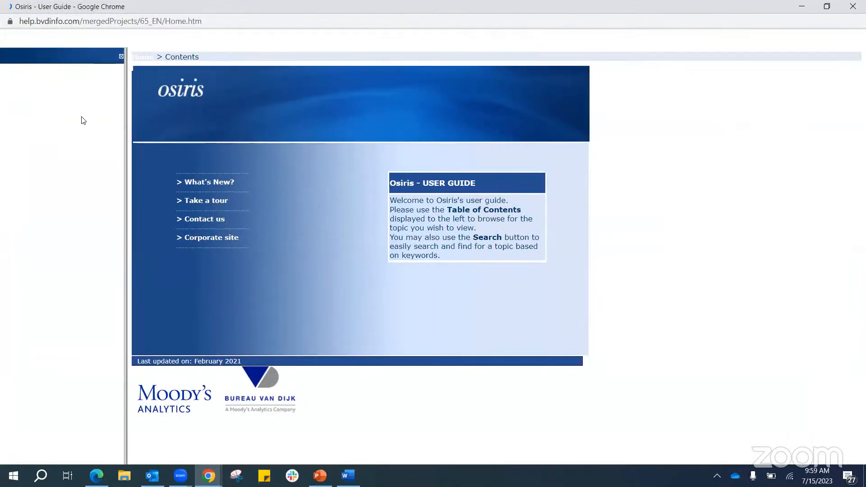
drag(125, 149, 244, 174)
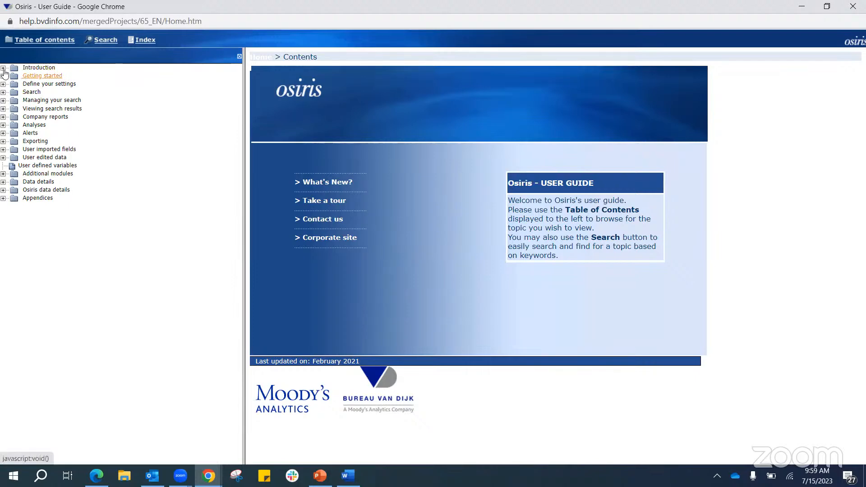
Browse the guide's Introduction, Getting started and Define your settings sections, including My reports, and the Viewing search results topic
click(39, 68)
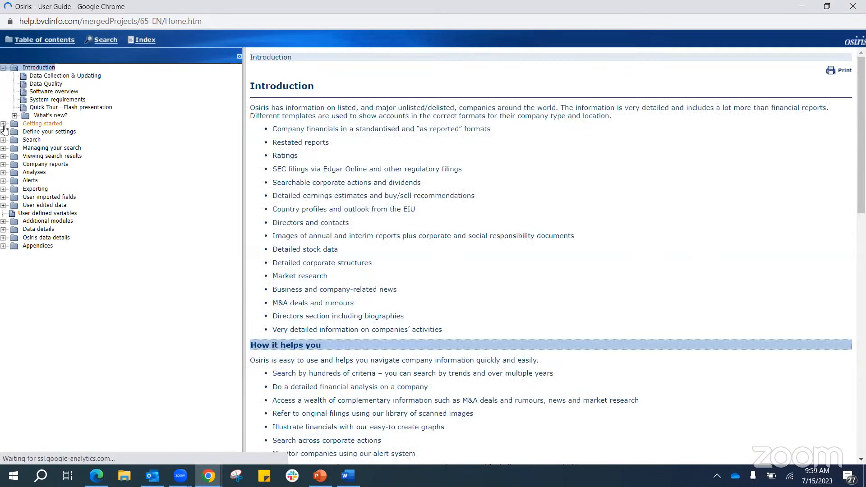
click(3, 124)
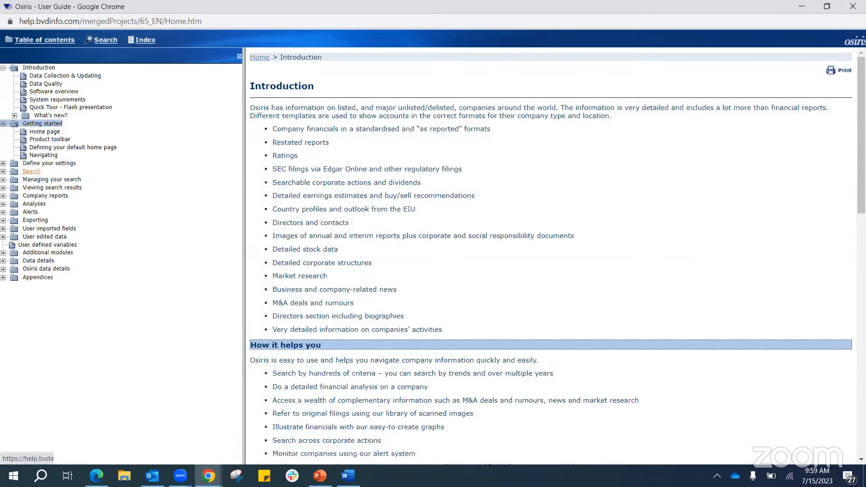
click(5, 164)
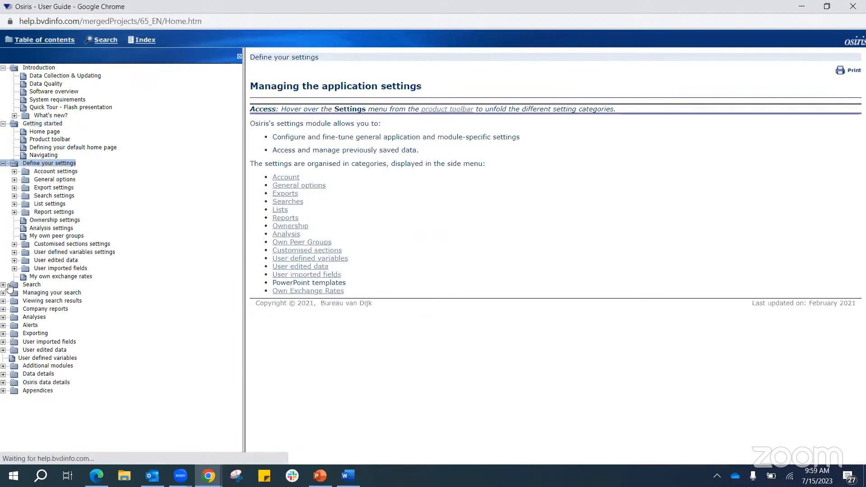
click(15, 212)
click(54, 221)
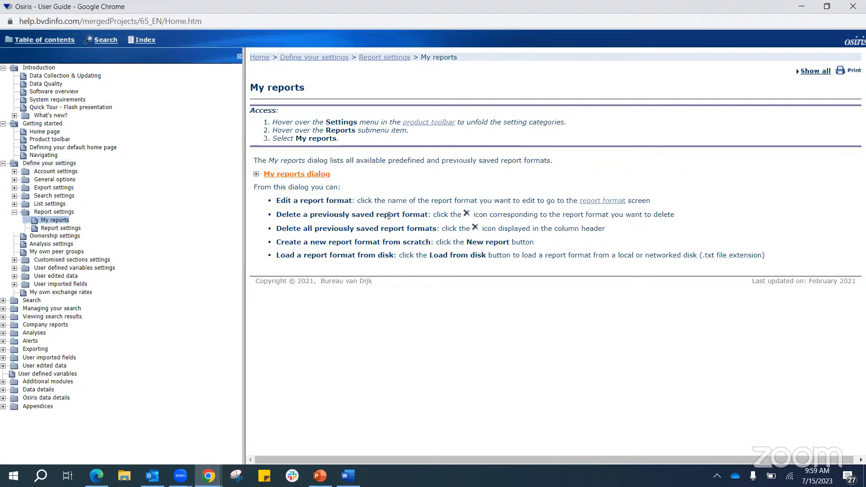
click(46, 316)
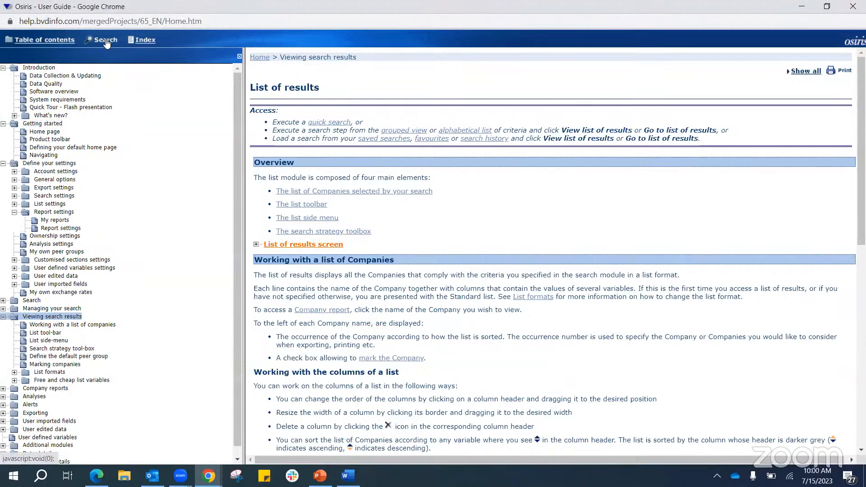
Search the user guide for "list view" and look through the first page of matching topics
click(105, 41)
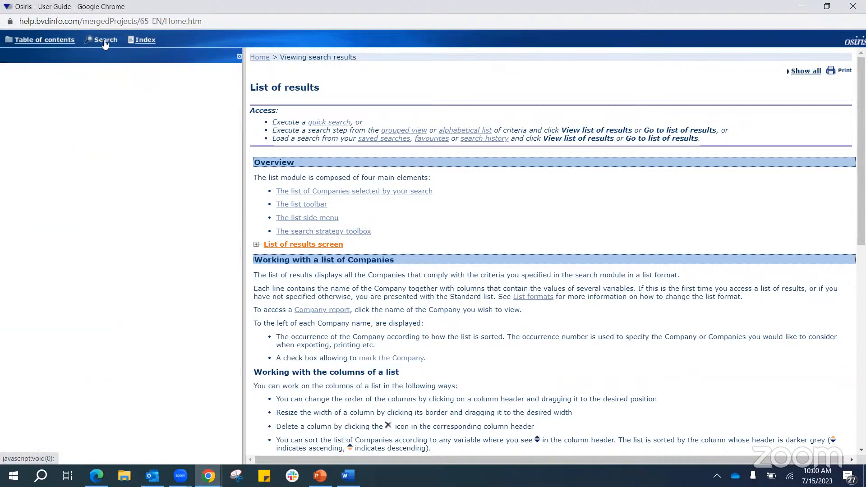
click(88, 83)
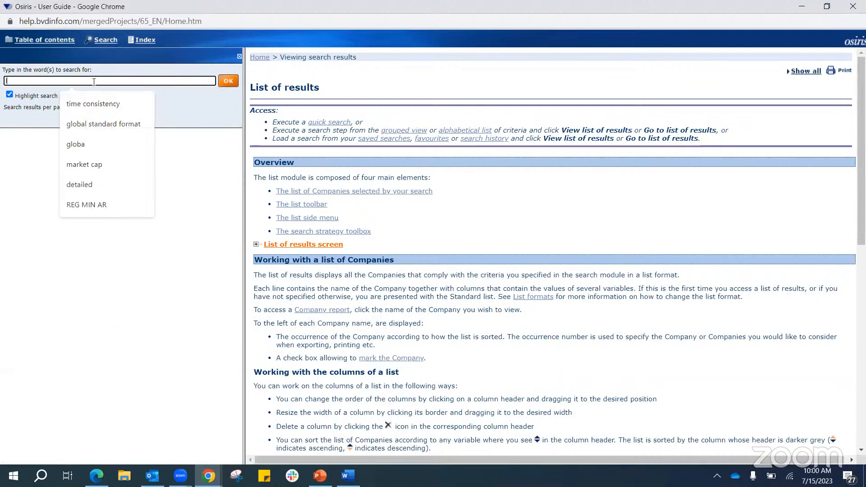
text(list view)
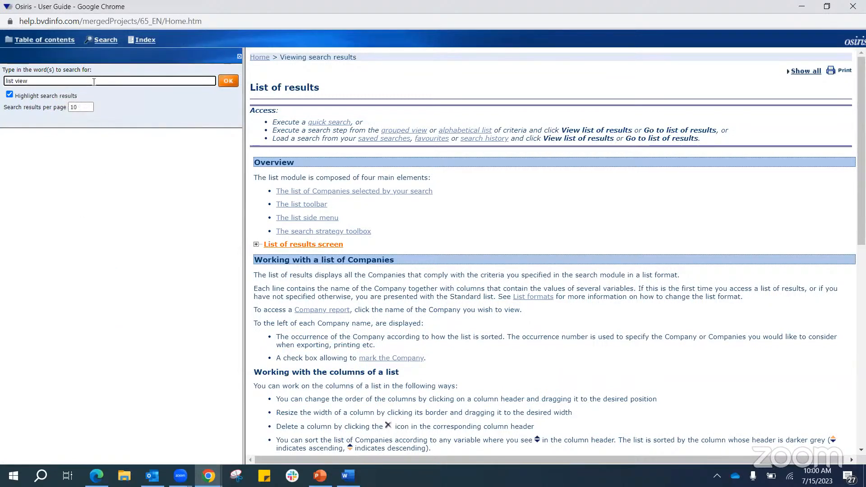
key(Return)
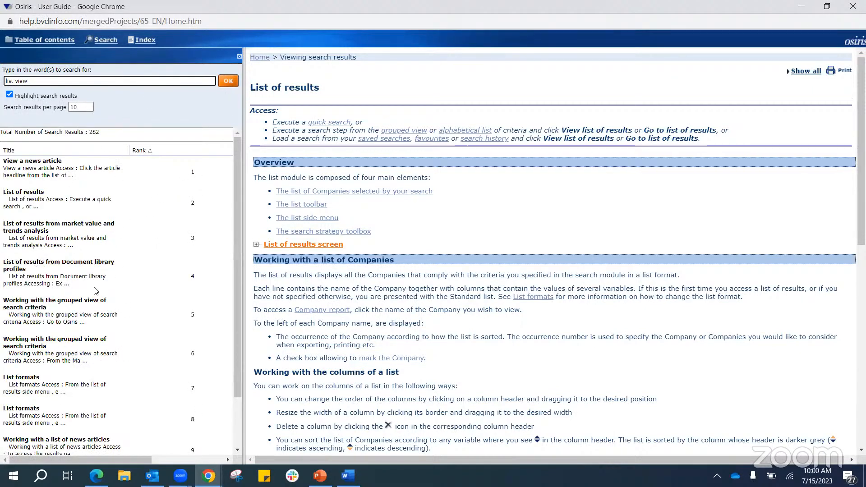
scroll(95, 225, down, 2)
scroll(94, 224, up, 2)
scroll(147, 304, down, 2)
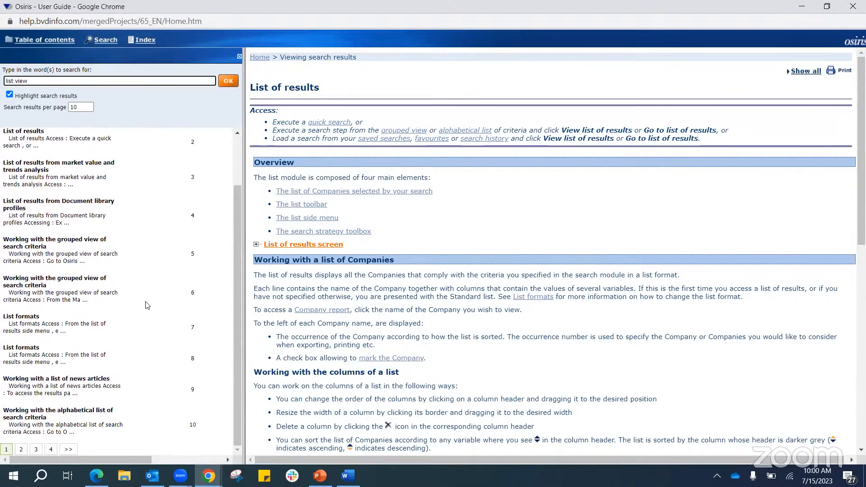
Open the List formats topic, read the instructions on creating a new list format, and close the guide
click(26, 319)
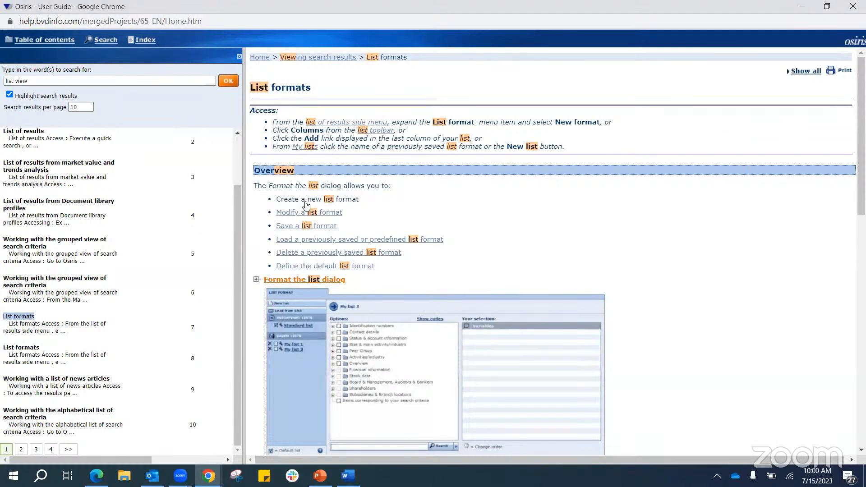
click(342, 202)
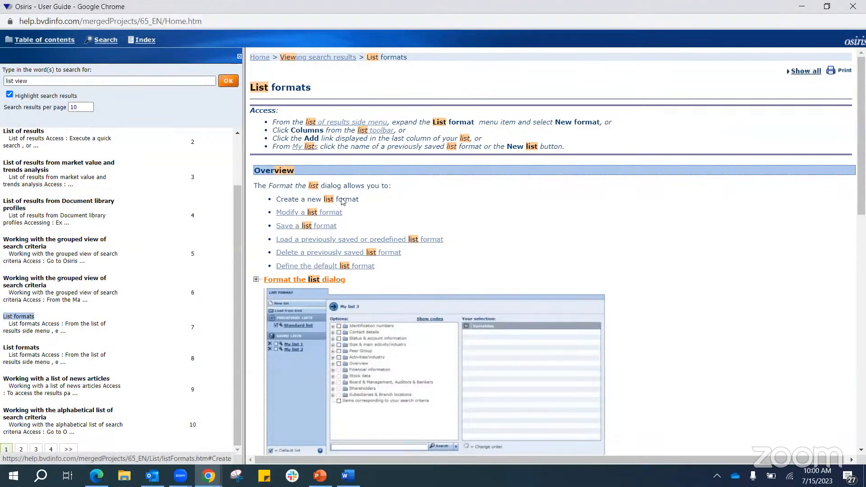
scroll(314, 99, down, 3)
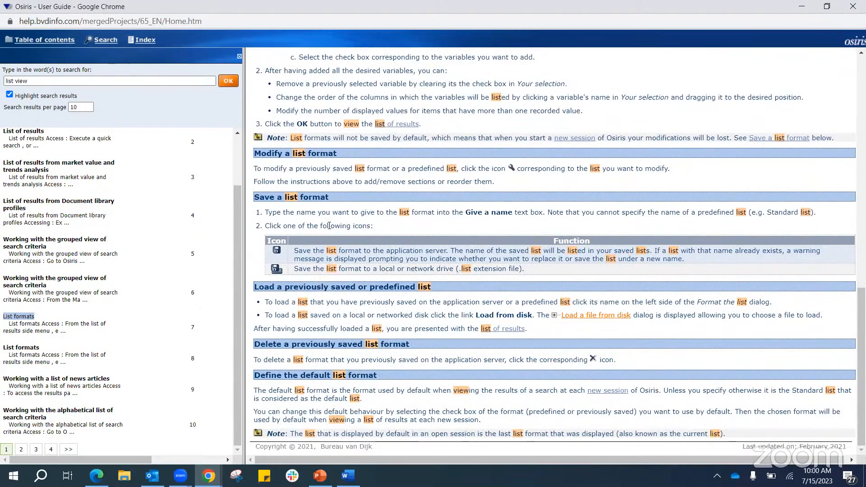
scroll(339, 163, up, 4)
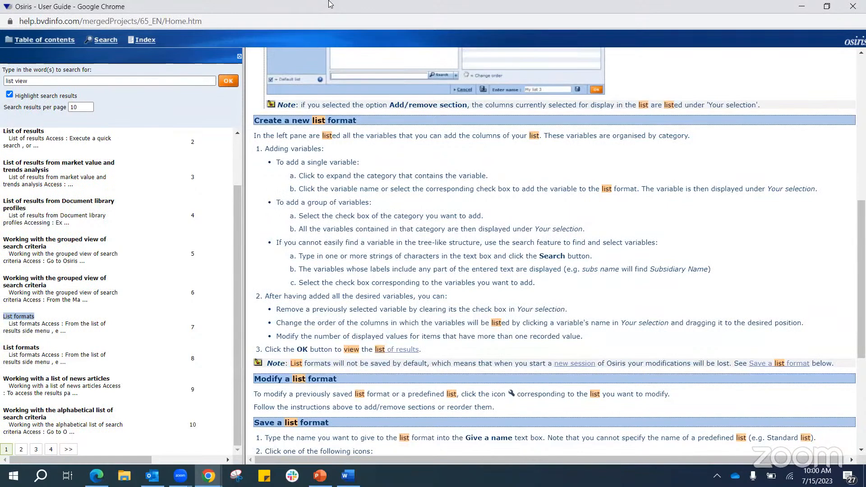
click(849, 8)
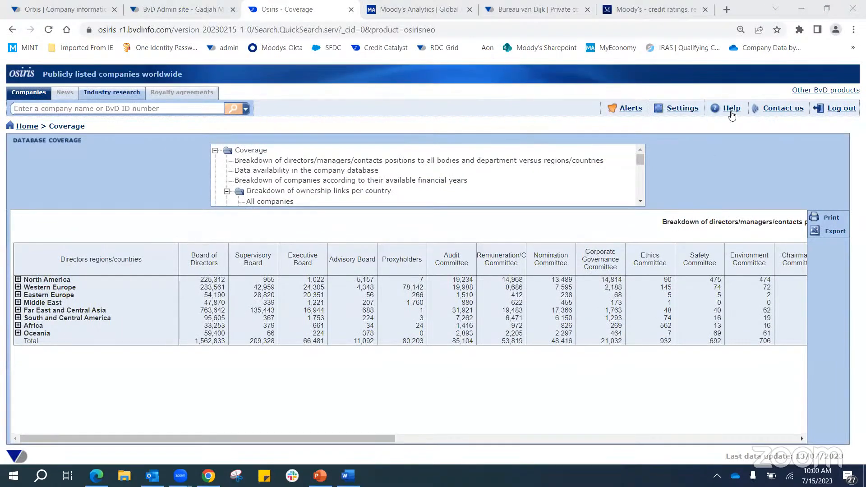
Open the quick tour in a full-size window, look over its available presentations, and close it
click(733, 110)
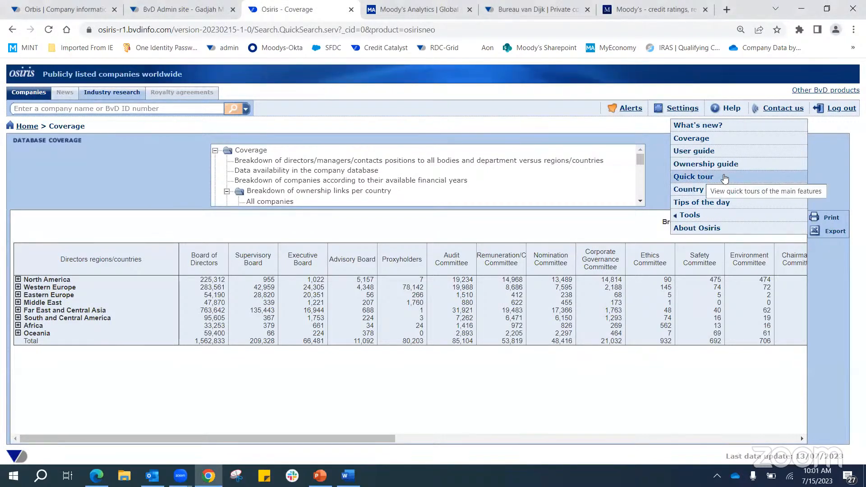
click(704, 179)
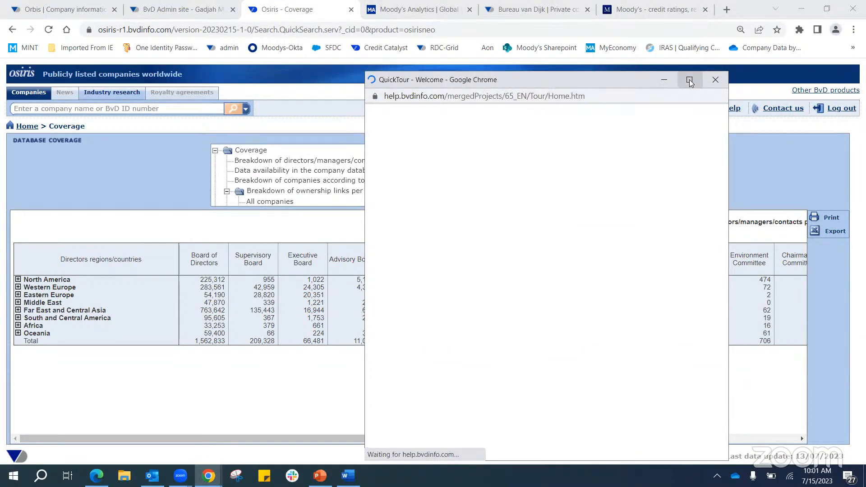
click(689, 81)
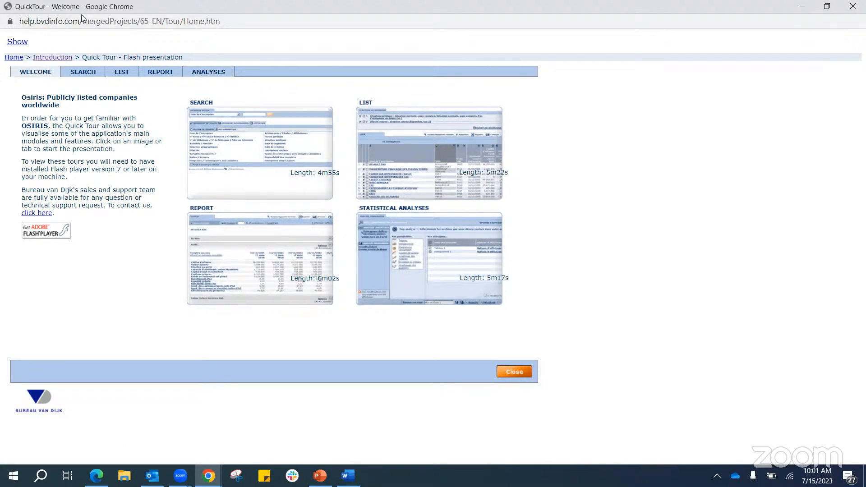
drag(82, 12, 243, 141)
click(508, 144)
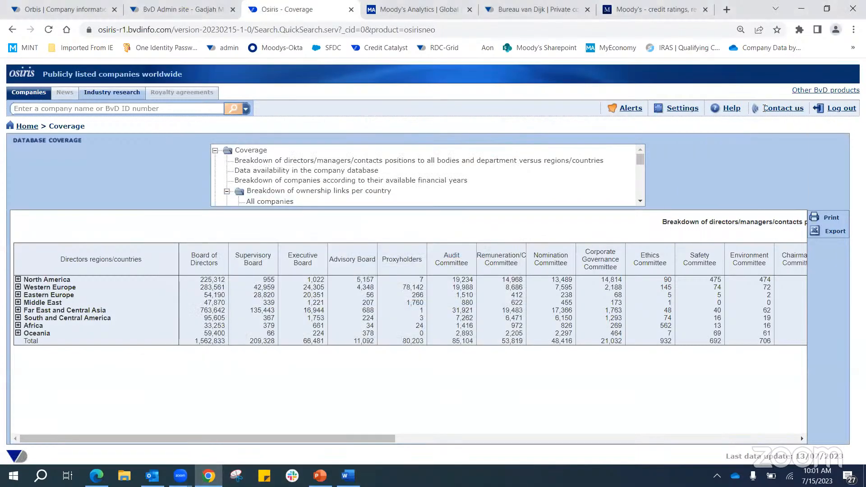
Open the tips of the day, move their window over the coverage page to read them, and close it
mouse_move(731, 116)
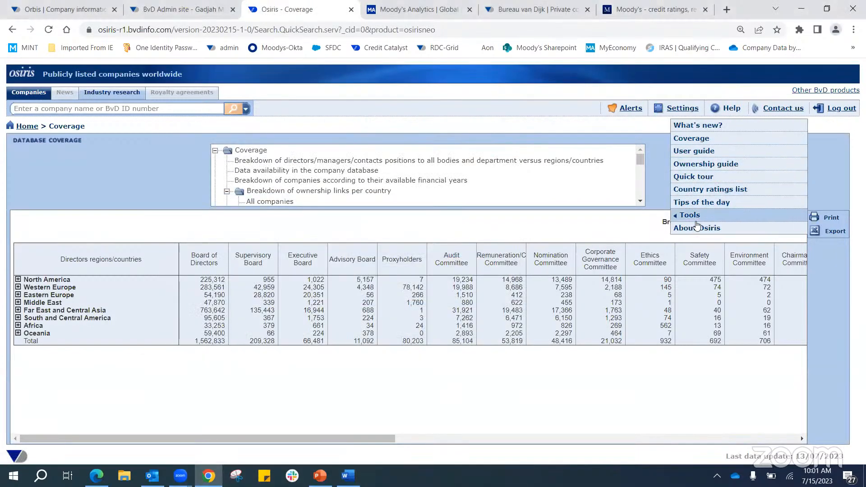
mouse_move(699, 220)
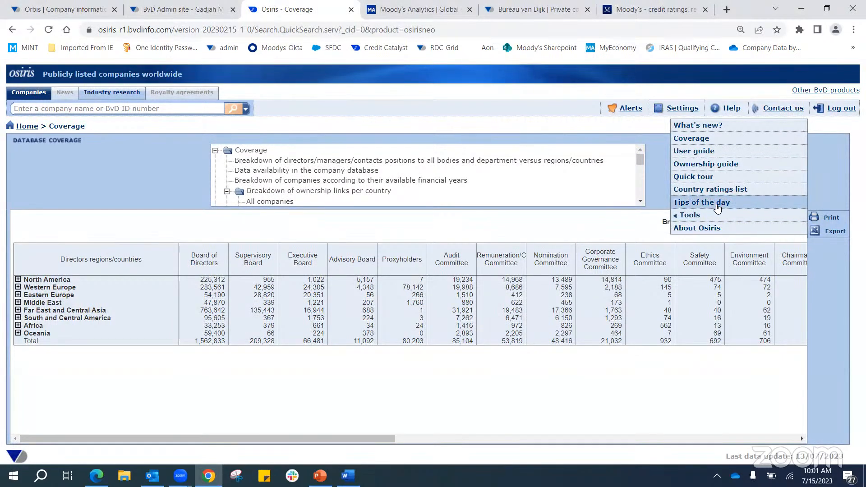
click(719, 207)
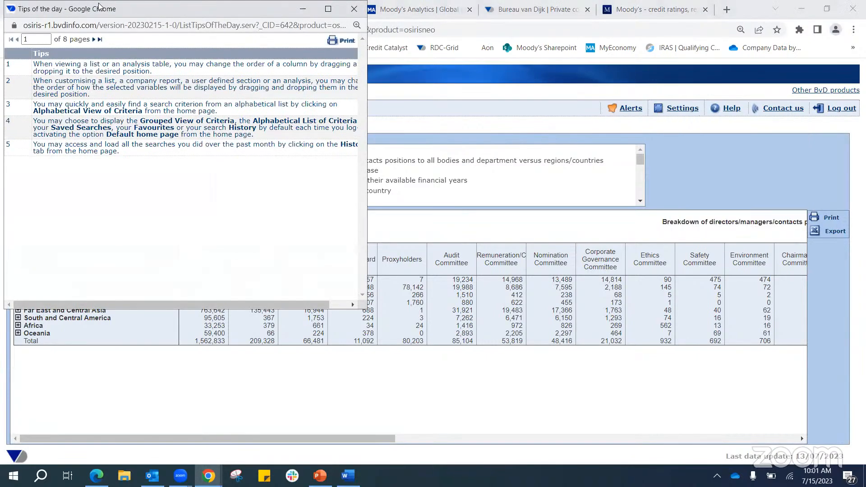
drag(95, 15, 223, 94)
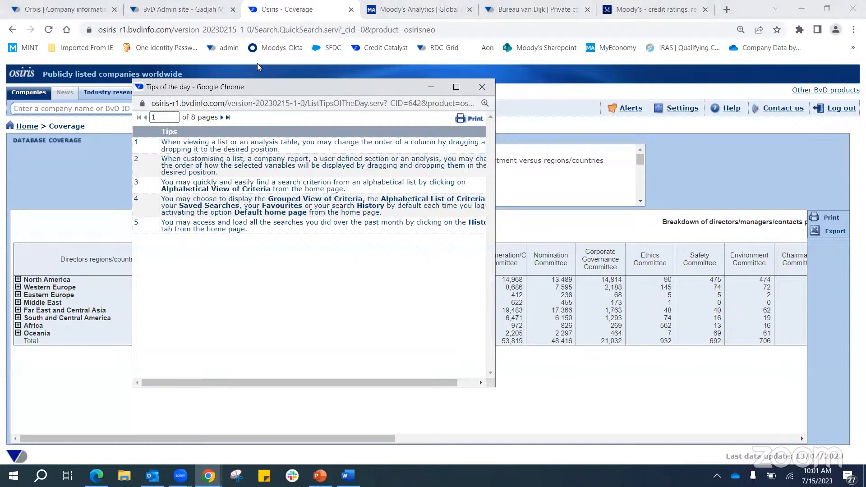
click(482, 88)
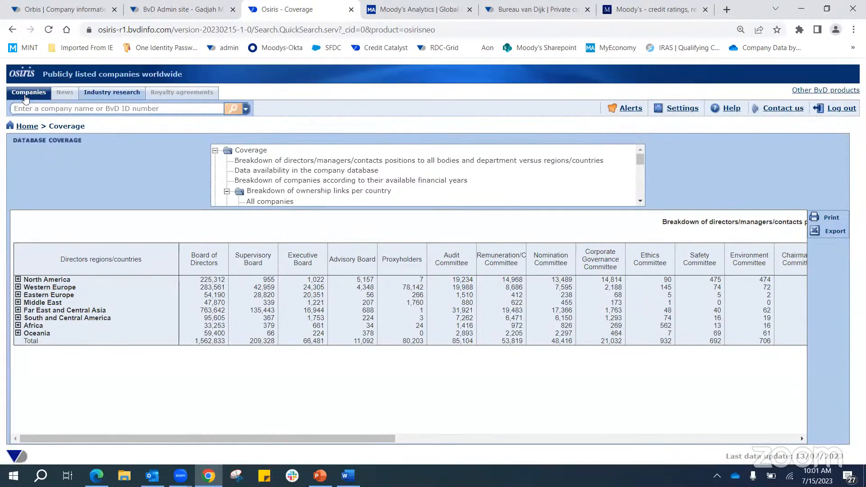
Return to the companies home page, look up "trikomsel" in the company quick search, and clear the entry
click(25, 96)
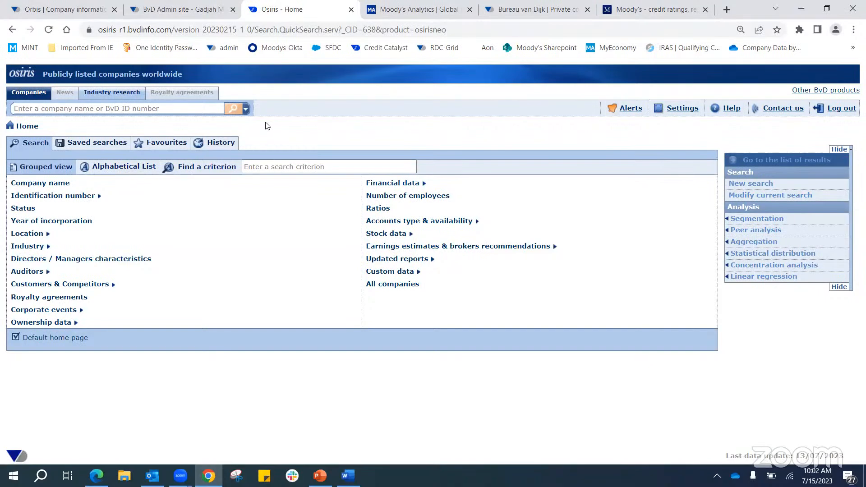
click(179, 112)
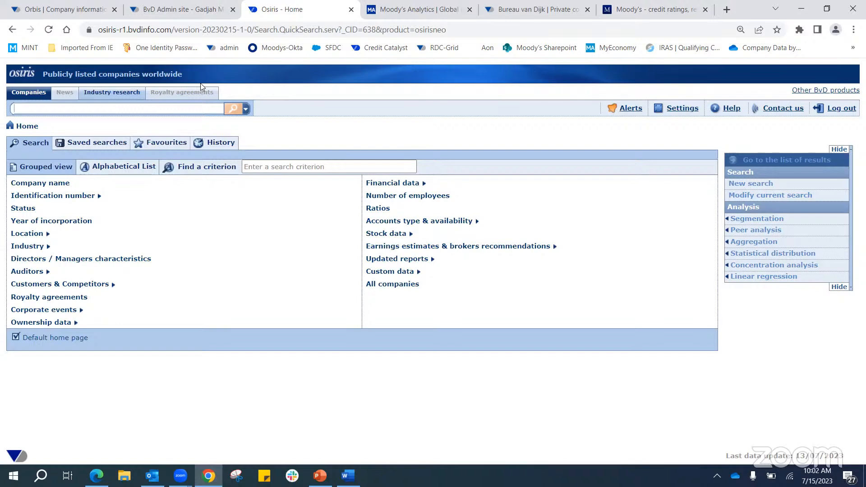
text(trikomsel)
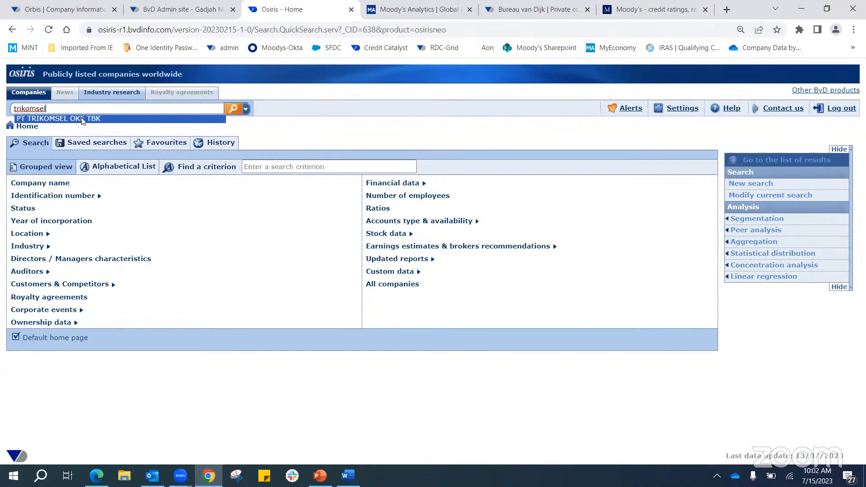
click(363, 145)
double_click(112, 109)
key(BackSpace)
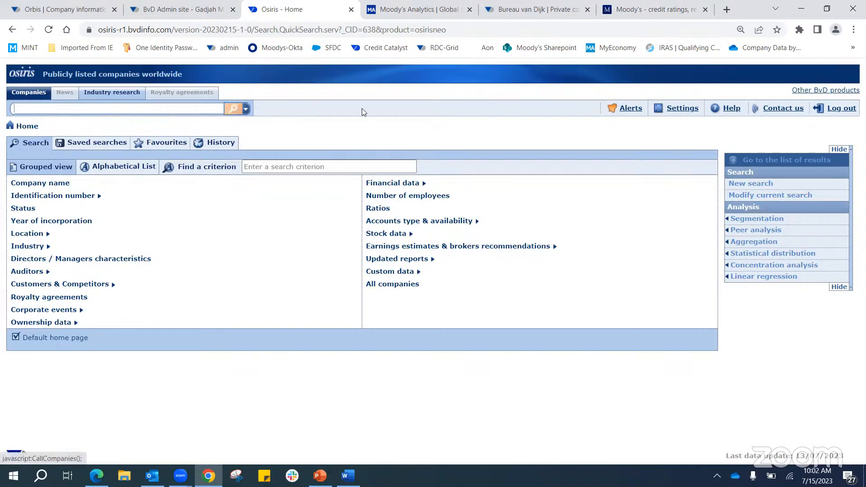
click(306, 125)
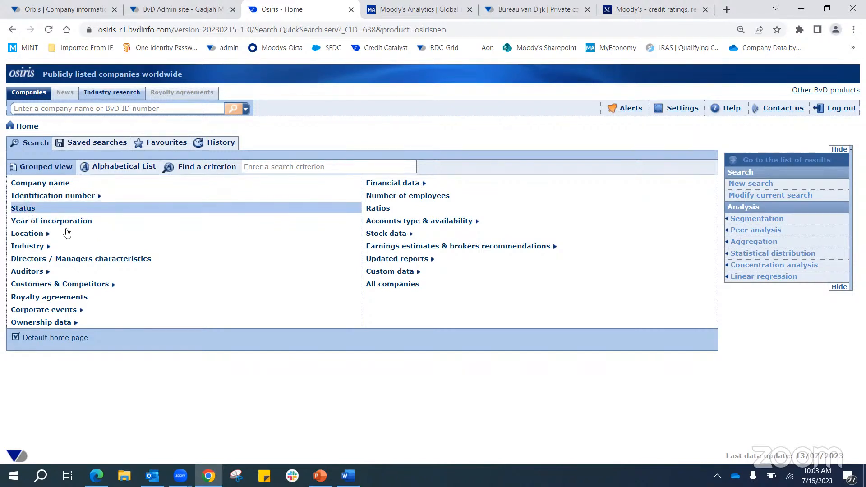
mouse_move(42, 325)
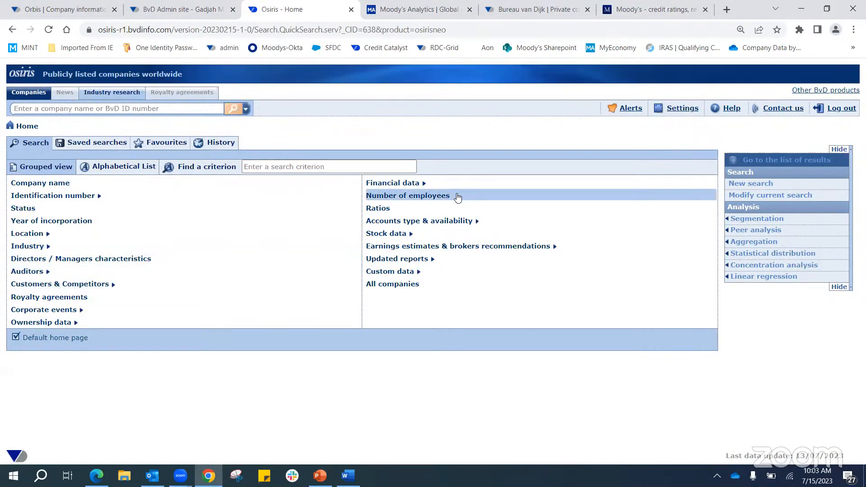
mouse_move(518, 223)
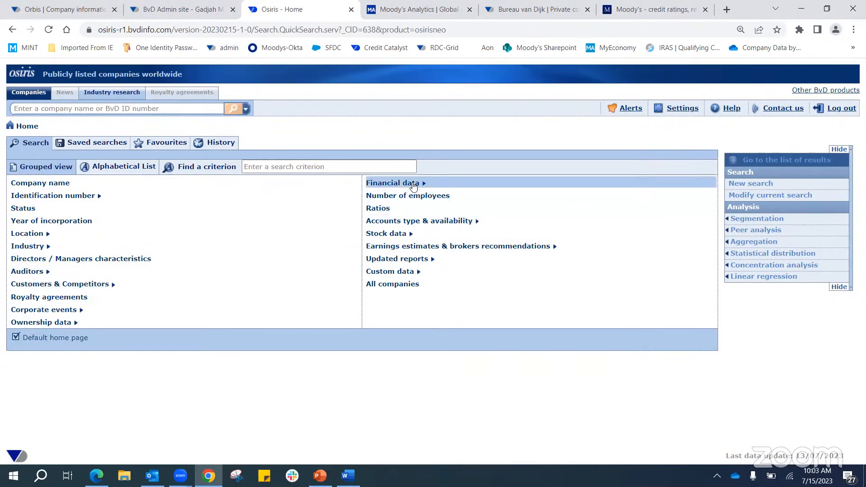
Look over the financial, accounts and stock data criteria, and add all companies to the search strategy
mouse_move(411, 186)
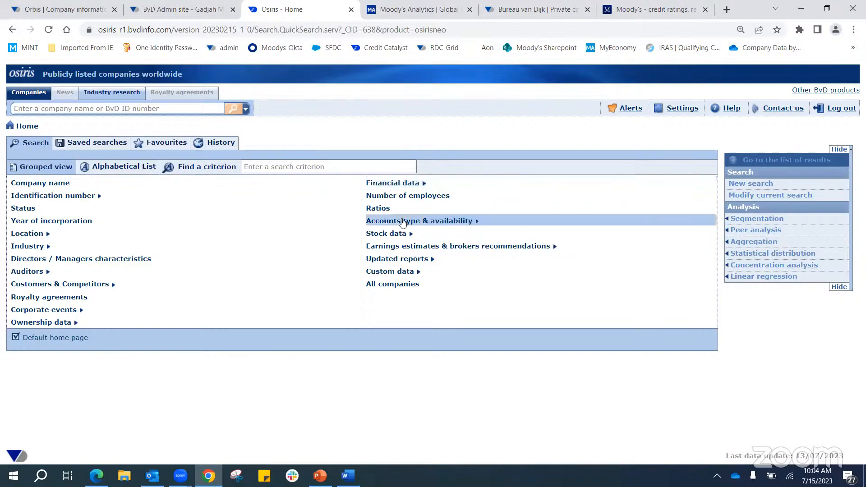
mouse_move(403, 222)
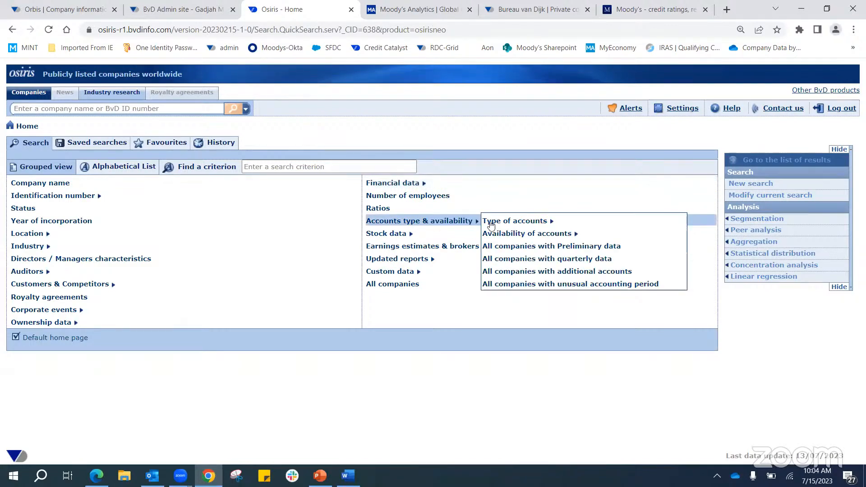
mouse_move(491, 226)
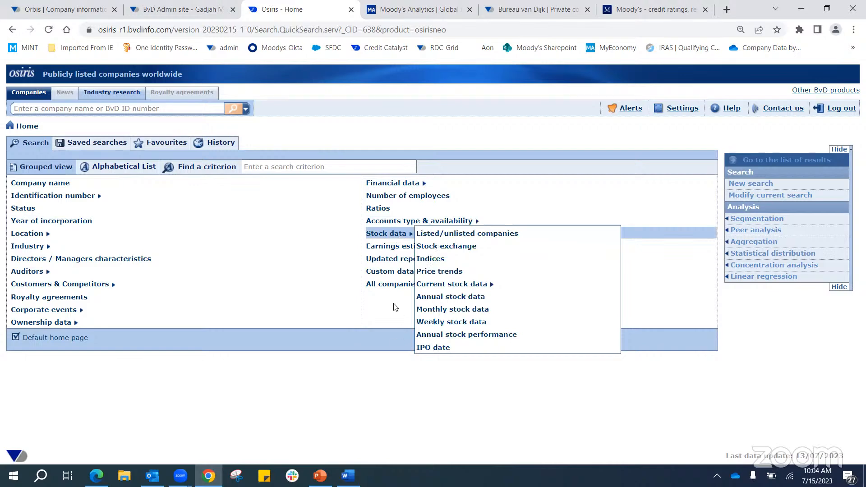
click(403, 285)
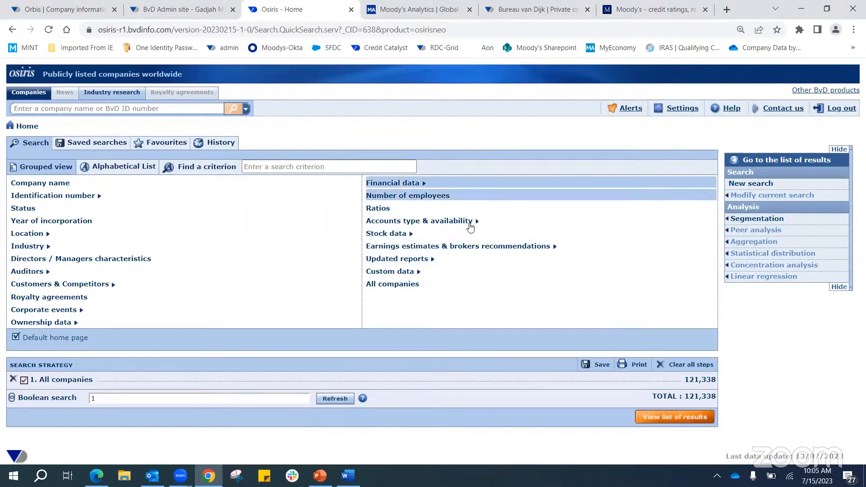
Add a stock data criterion limiting the search to publicly listed companies, and clear the whole search strategy
mouse_move(391, 233)
click(466, 233)
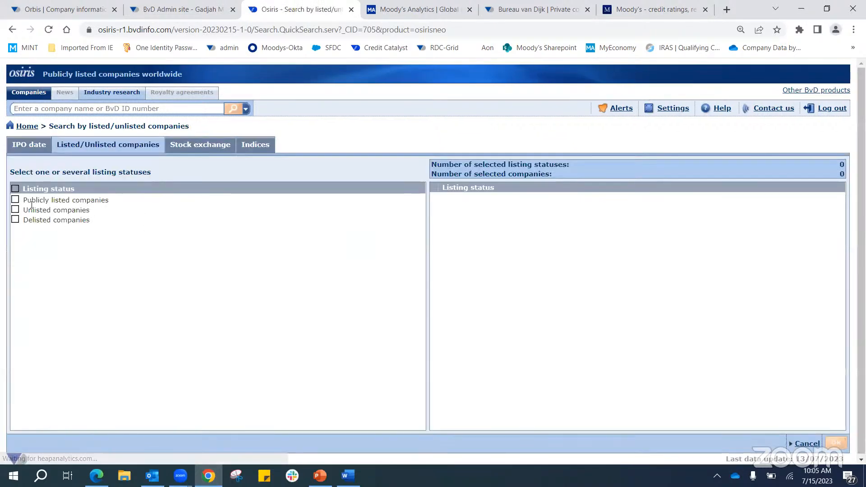
click(16, 200)
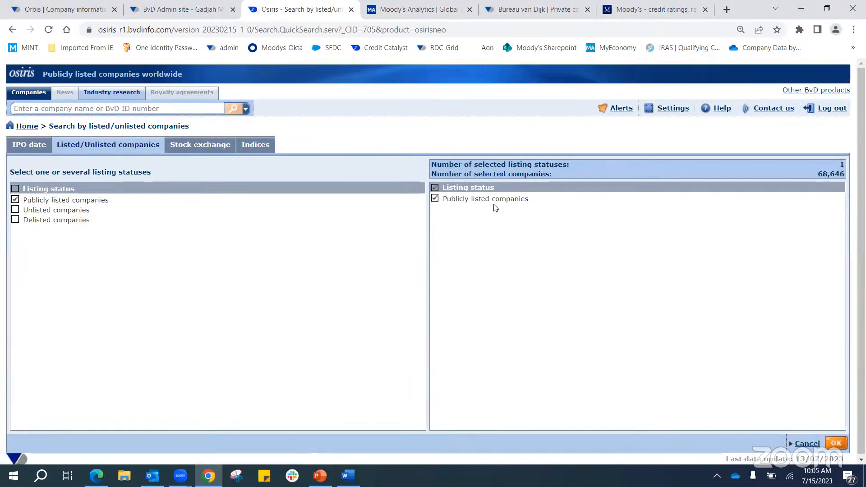
click(835, 444)
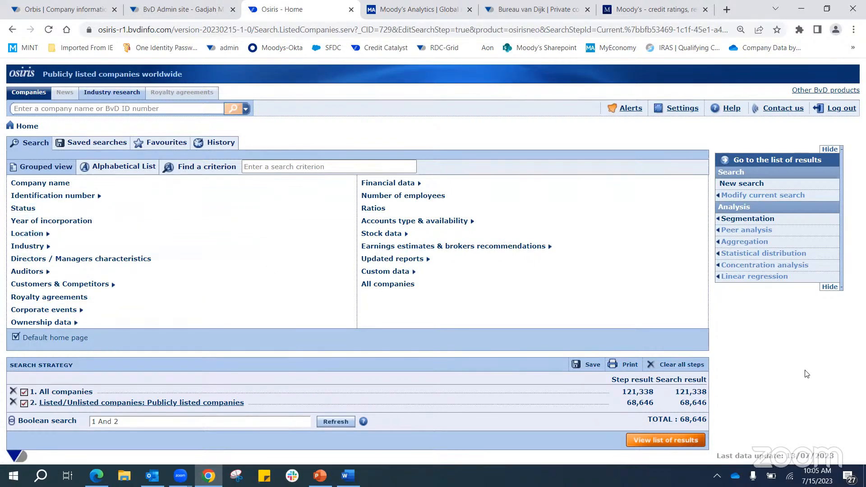
click(694, 366)
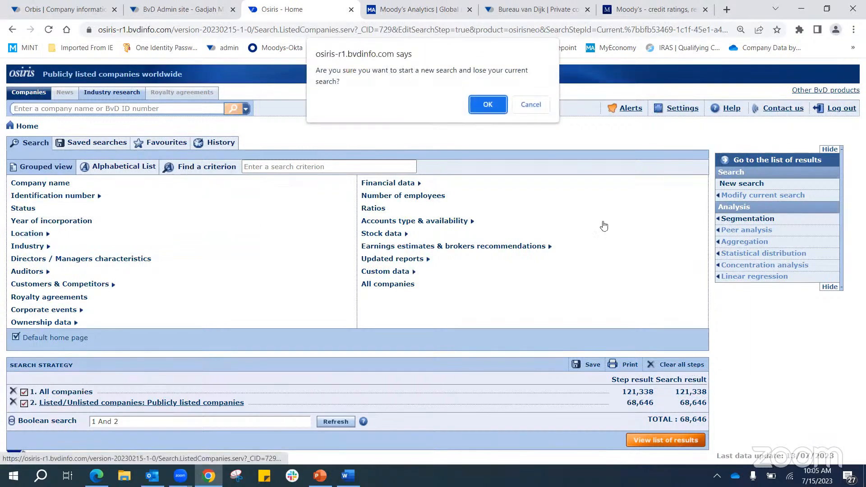
click(489, 106)
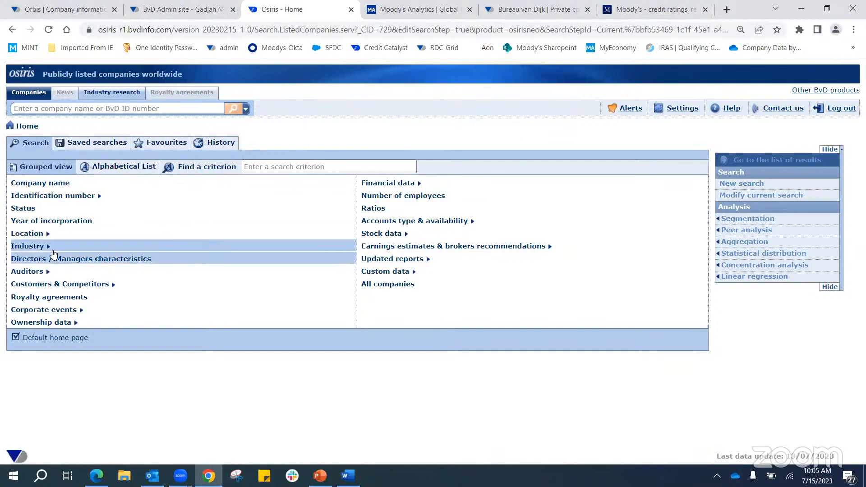
Open the industry criterion for type of entities and examine the subtypes of financial institutions and corporate companies
mouse_move(62, 236)
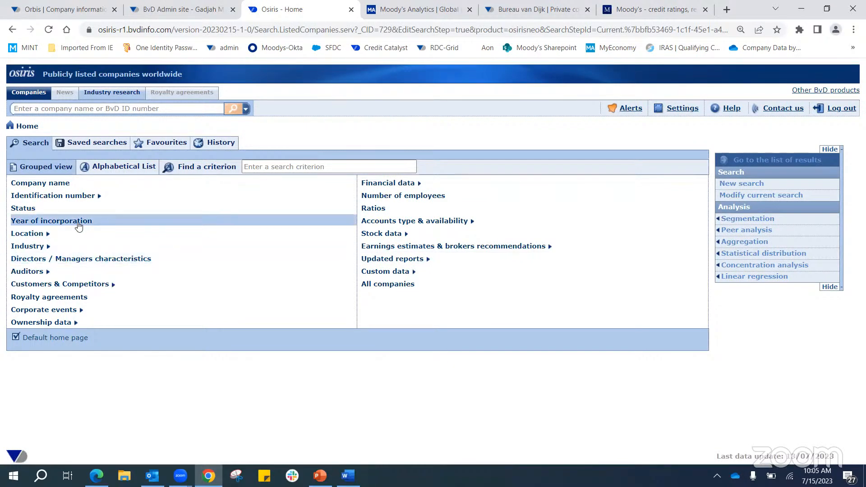
mouse_move(39, 250)
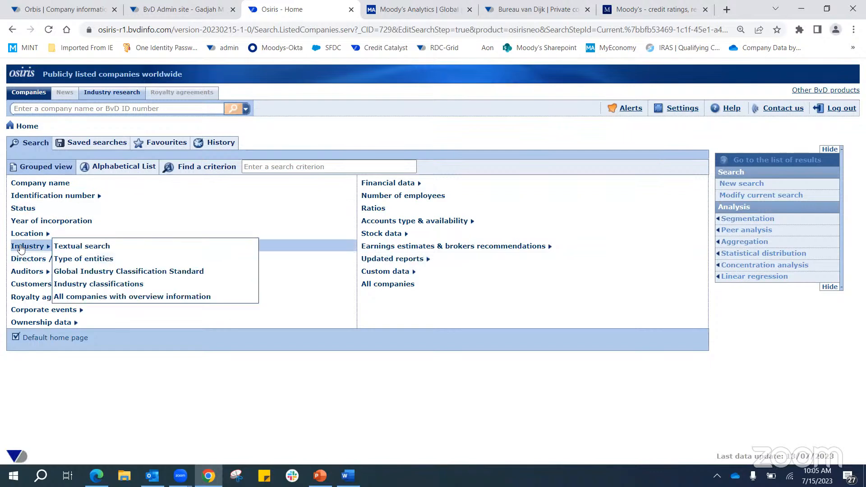
click(101, 261)
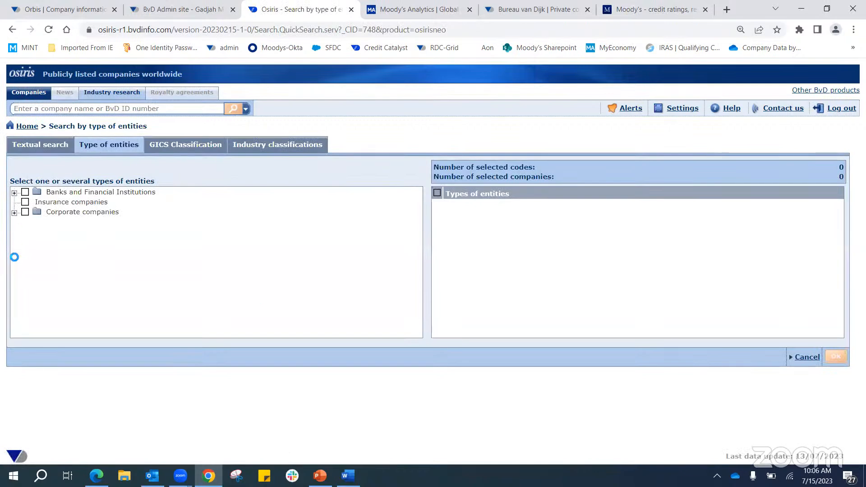
click(14, 192)
scroll(125, 285, down, 1)
scroll(125, 285, down, 3)
click(14, 335)
scroll(282, 282, down, 3)
scroll(283, 281, down, 2)
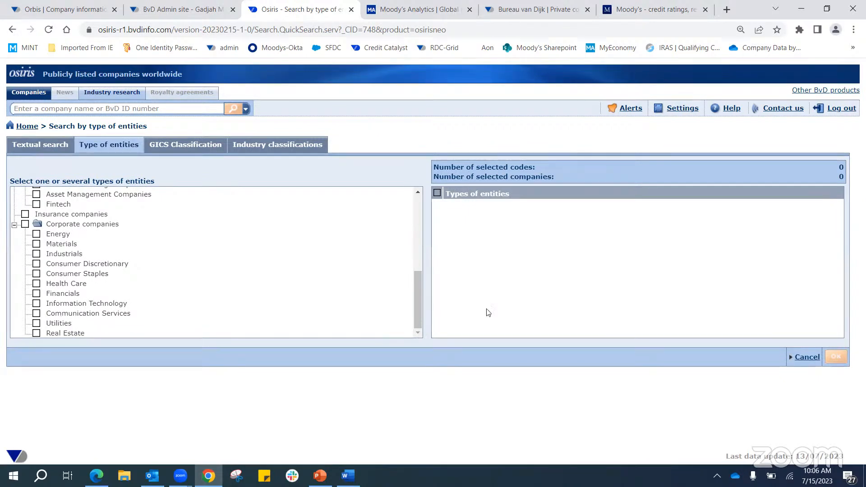
Review the available industry classifications and add NACE Rev. 2 code 26, Manufacture of computer, electronic and optical products, to the search
click(263, 143)
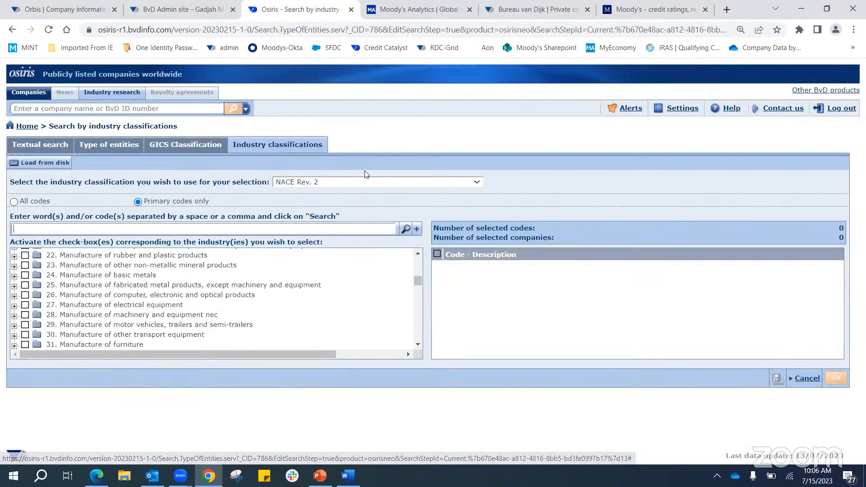
click(400, 183)
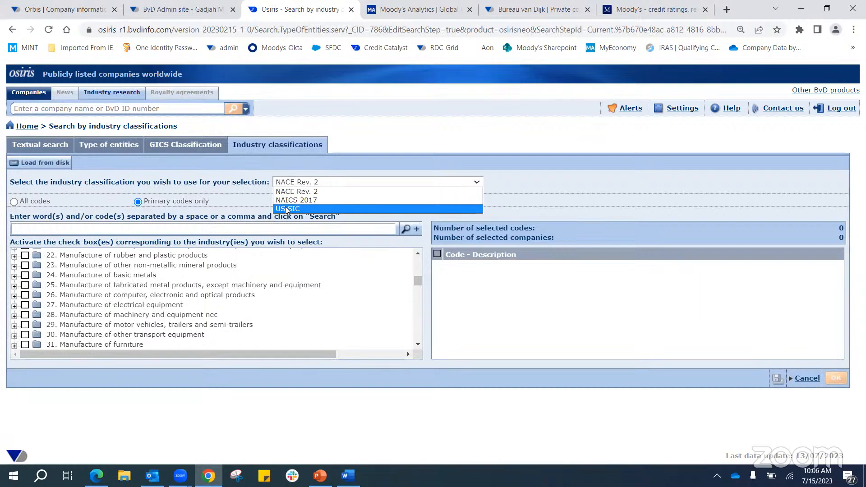
click(530, 191)
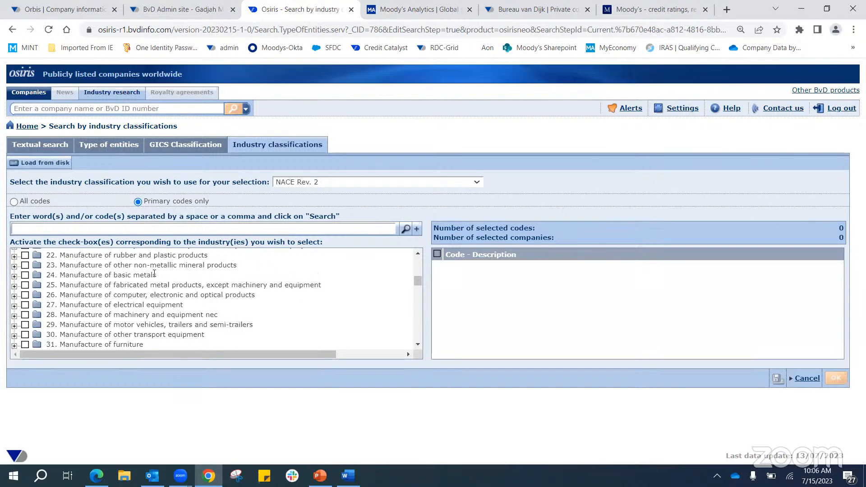
click(25, 295)
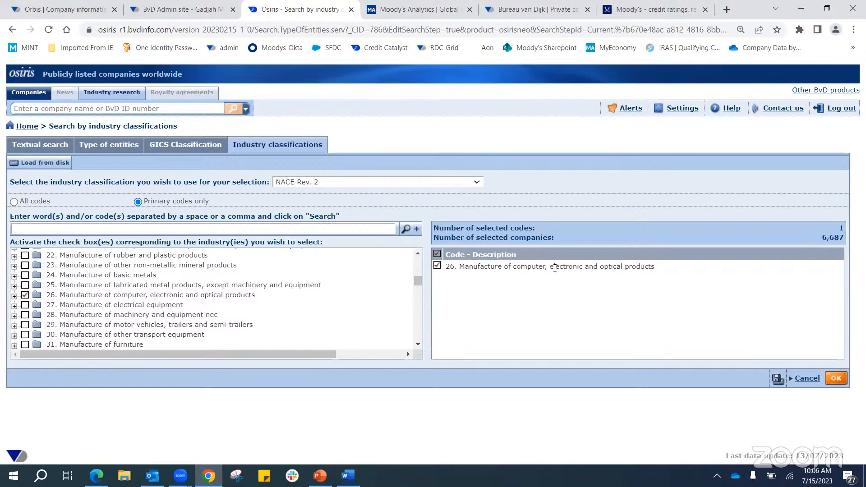
click(841, 380)
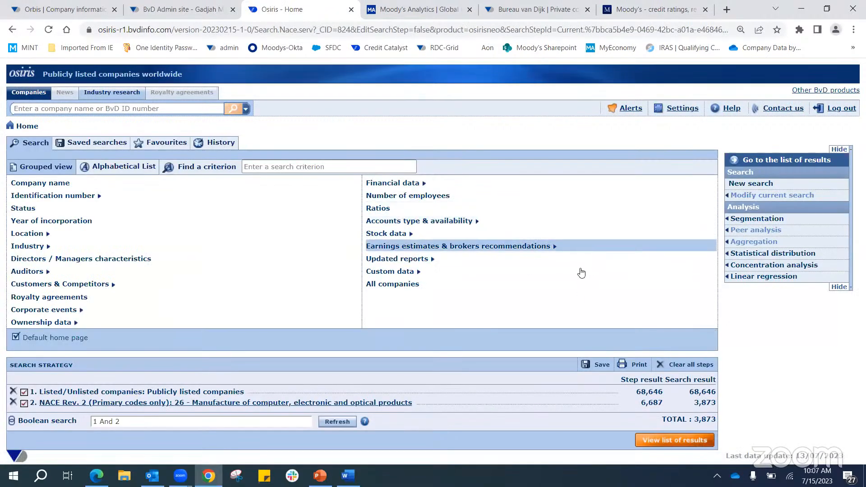
Remove the publicly listed companies criterion and clear the remaining search strategy
click(14, 392)
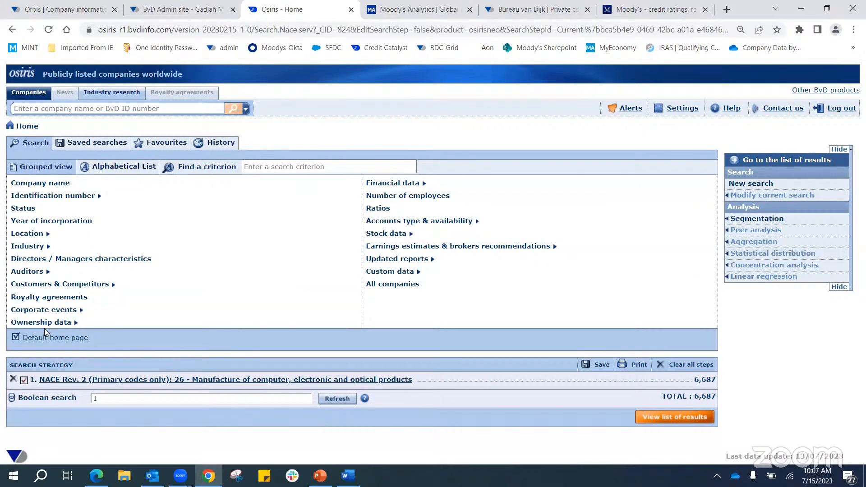
click(706, 365)
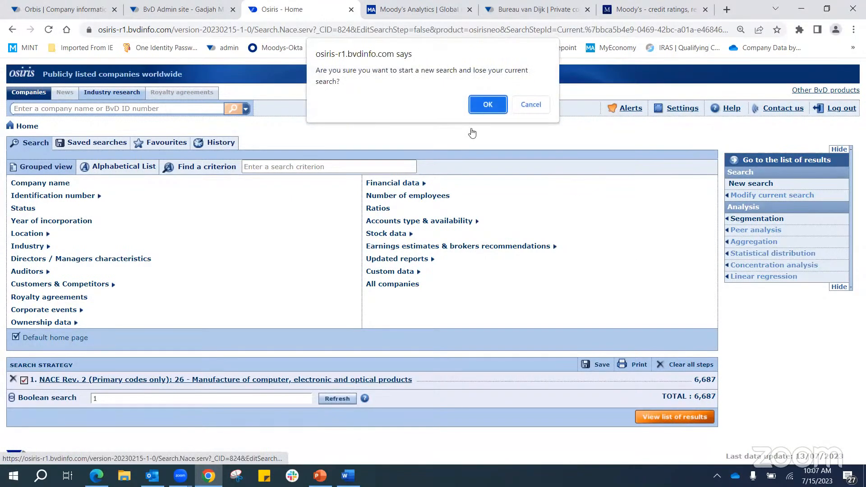
click(487, 105)
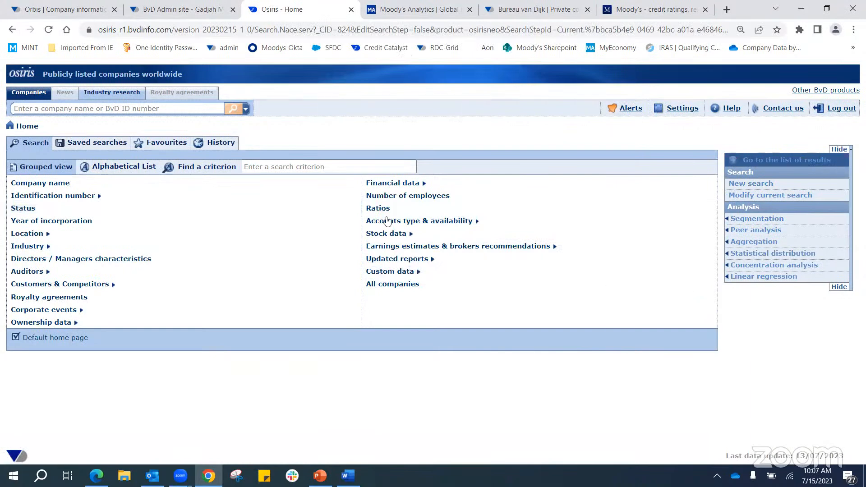
Add an industry classification criterion for NACE Rev. 2 code 26, Manufacture of computer, electronic and optical products, using primary codes only
click(40, 248)
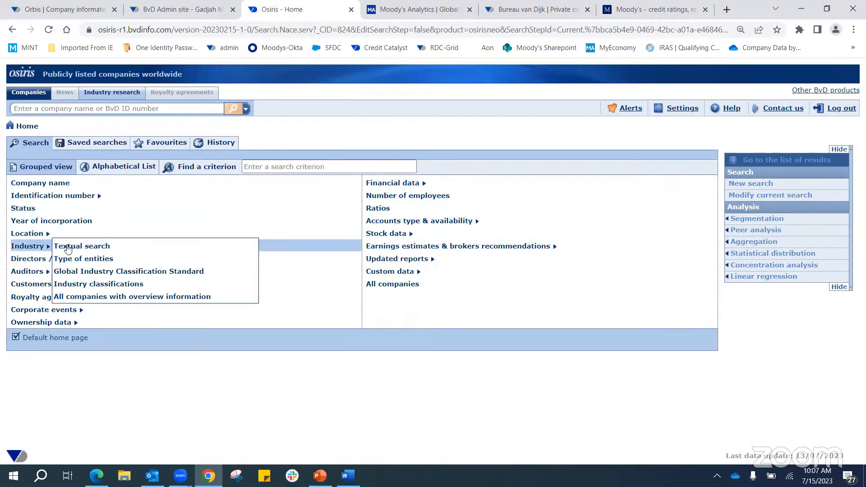
click(86, 285)
scroll(168, 279, down, 4)
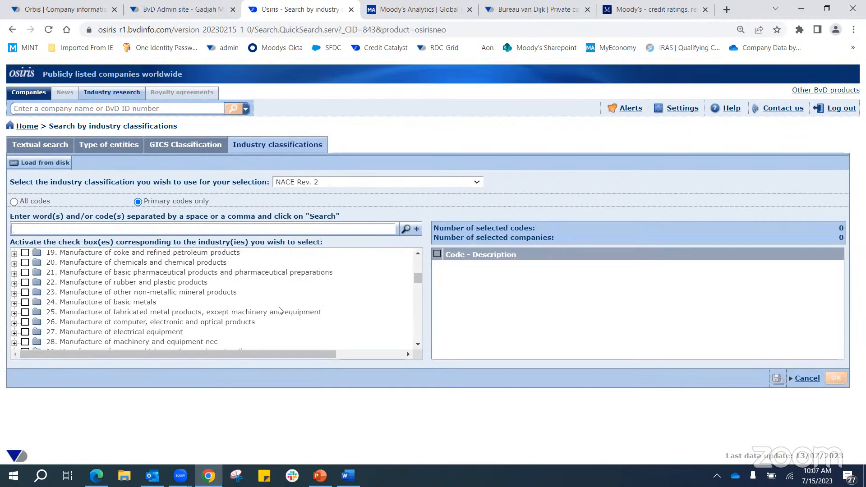
click(25, 323)
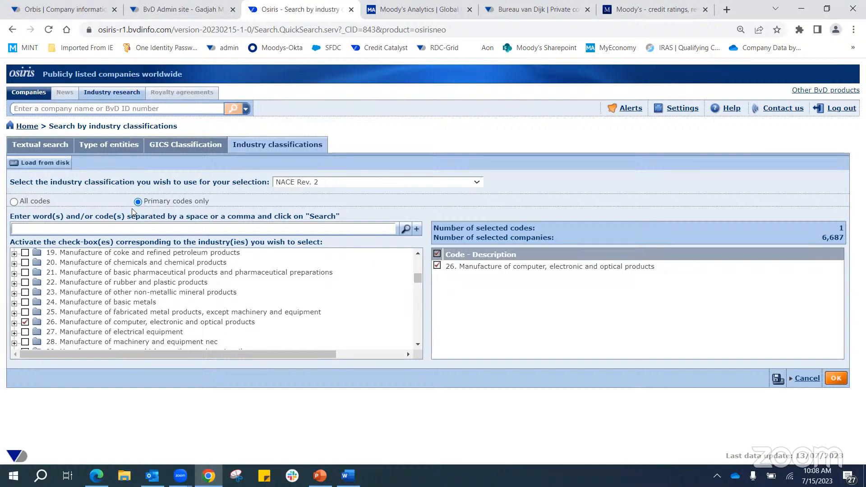
click(835, 380)
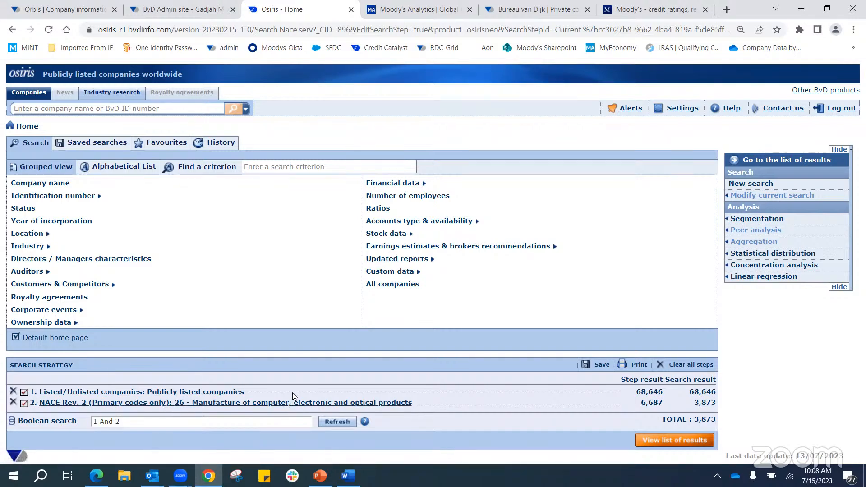
Review the world region and country choices, and add Far East and Central Asia as the location criterion
mouse_move(32, 236)
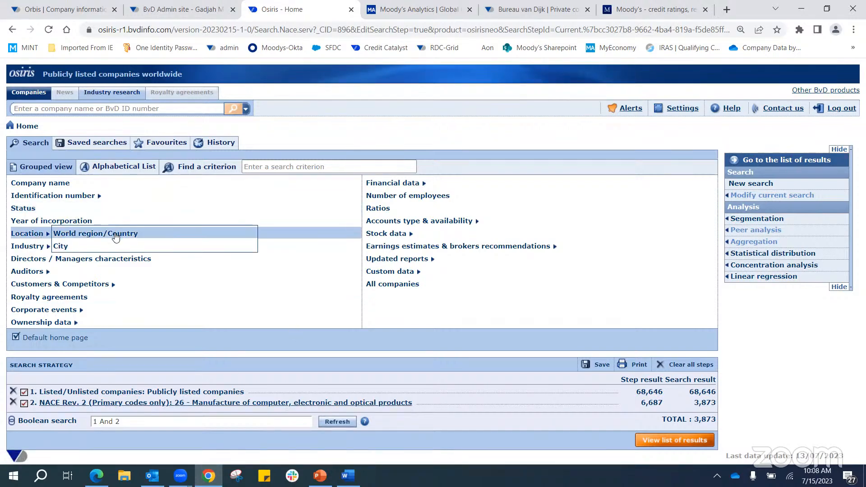
click(116, 238)
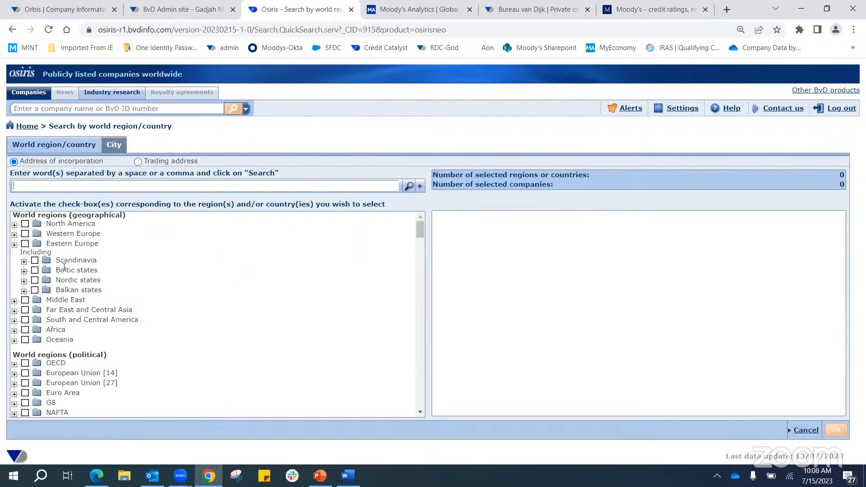
scroll(123, 294, down, 3)
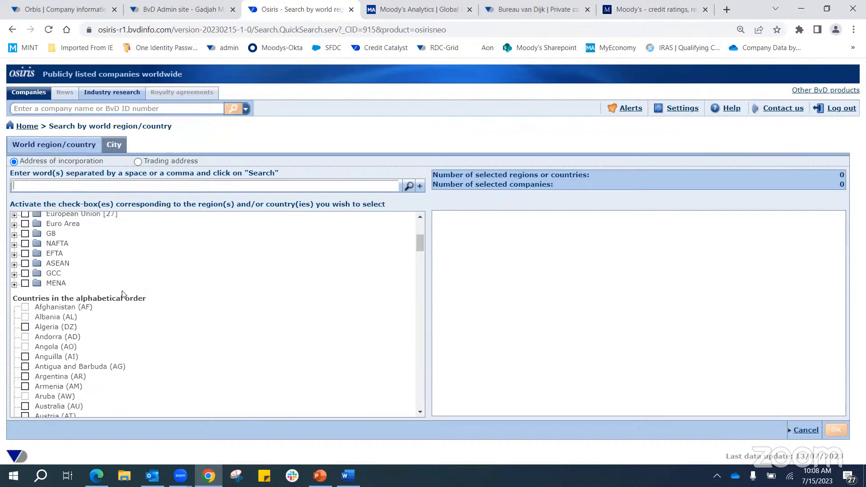
scroll(123, 294, down, 3)
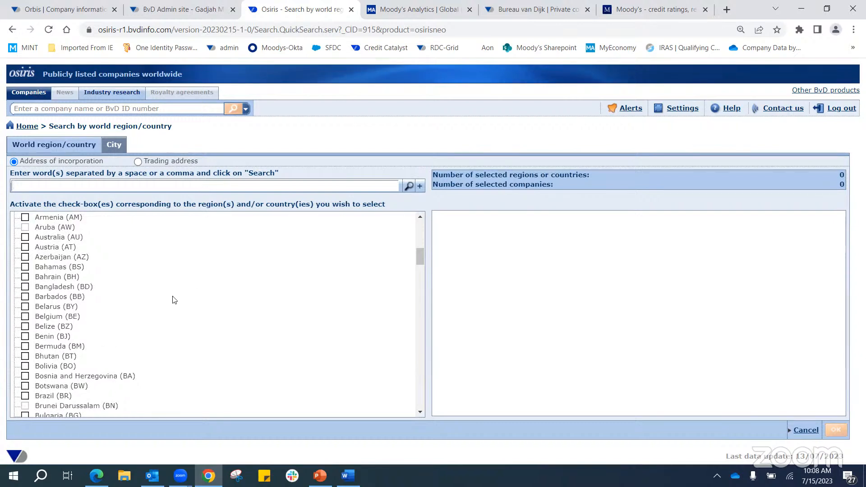
scroll(173, 300, up, 3)
scroll(173, 300, up, 2)
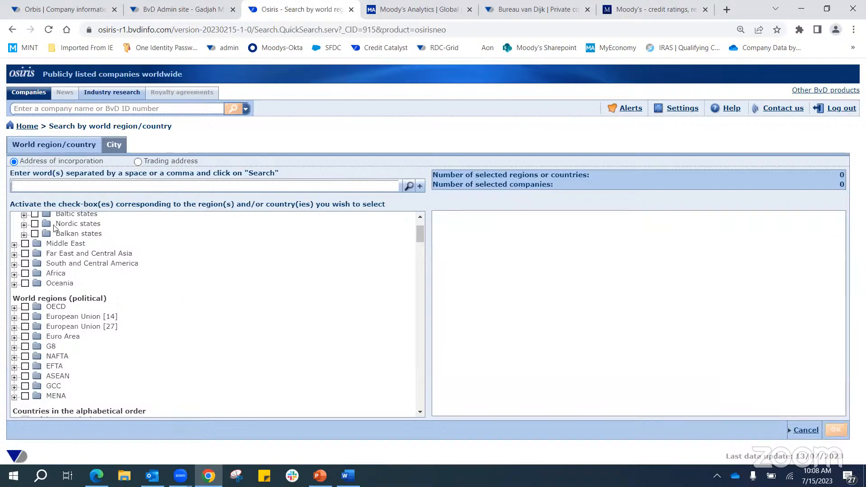
click(25, 254)
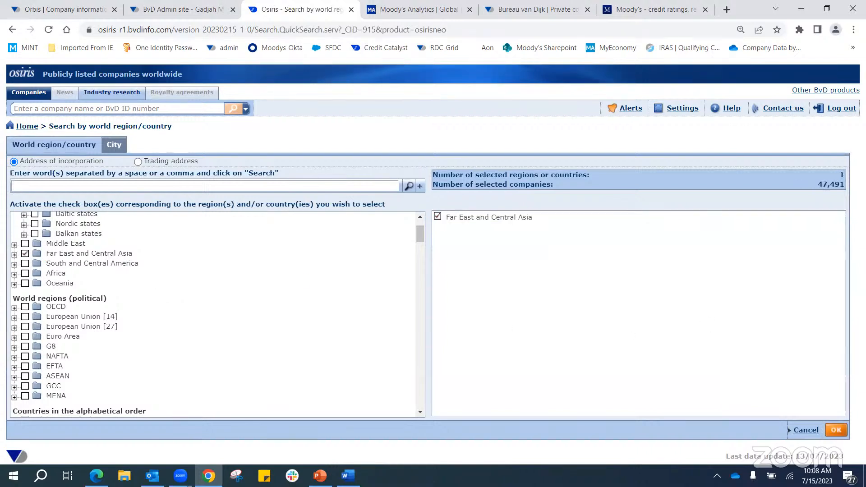
click(841, 432)
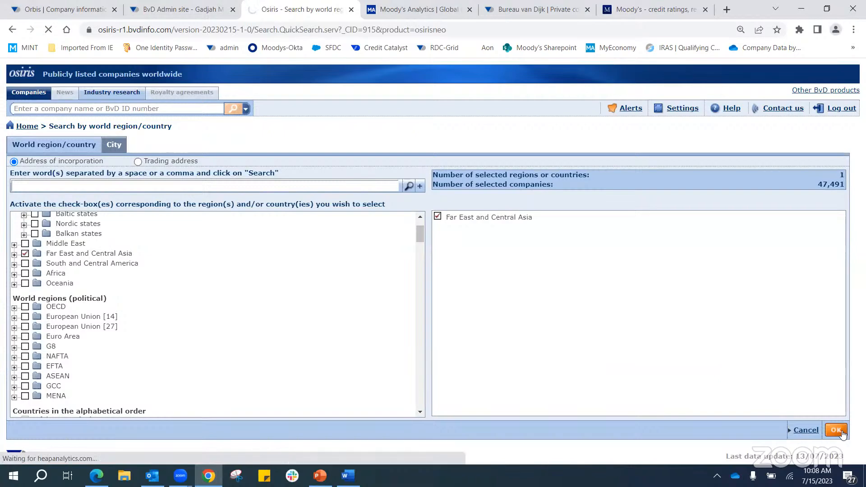
Open the key financials and employees criterion and review its variables, variation search options and the key ratios form
scroll(582, 291, down, 1)
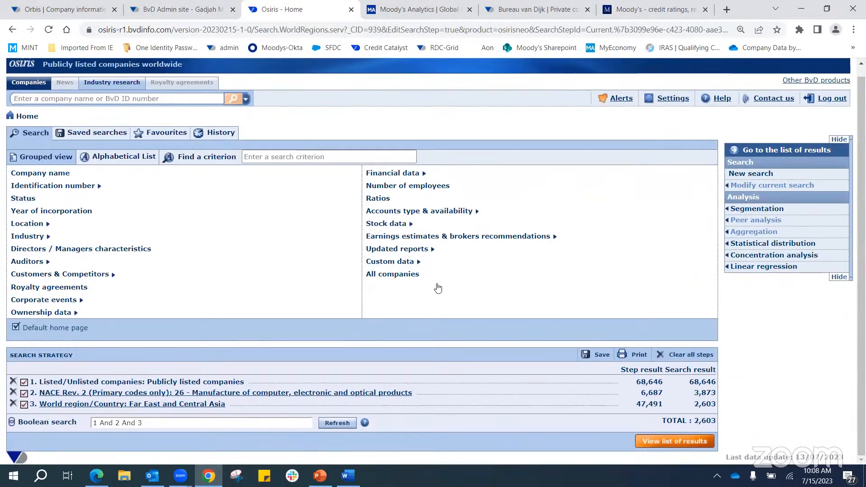
mouse_move(398, 177)
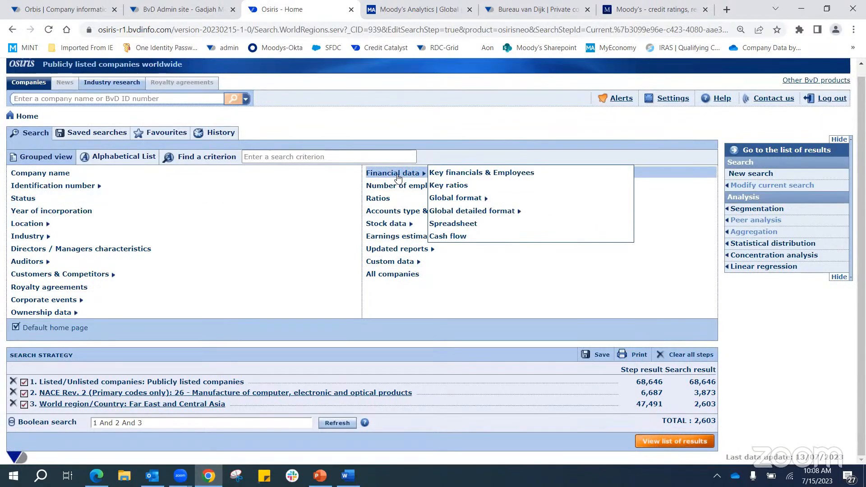
click(496, 175)
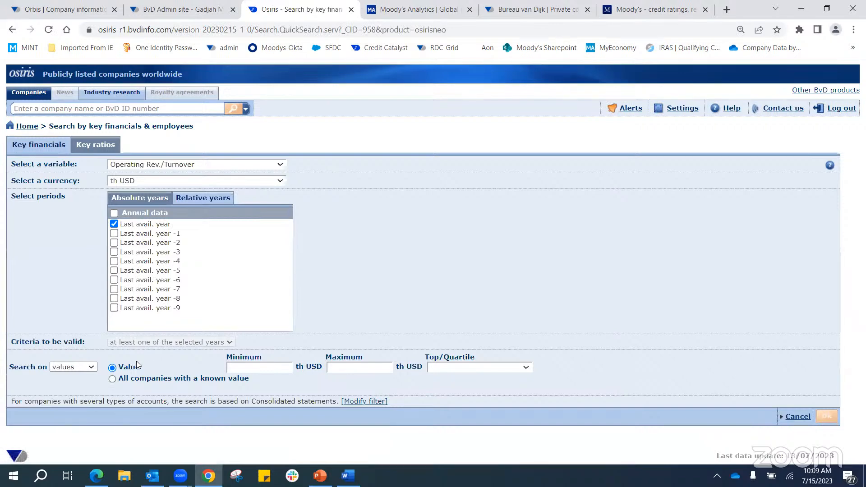
click(91, 368)
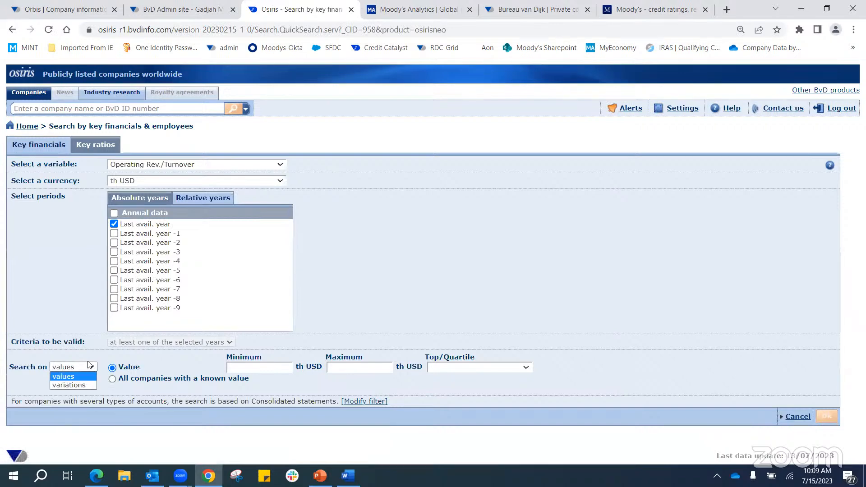
click(72, 386)
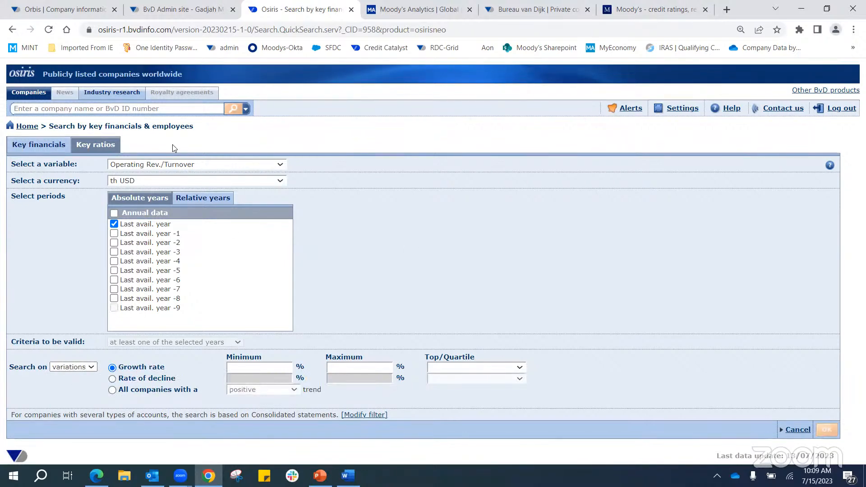
click(197, 165)
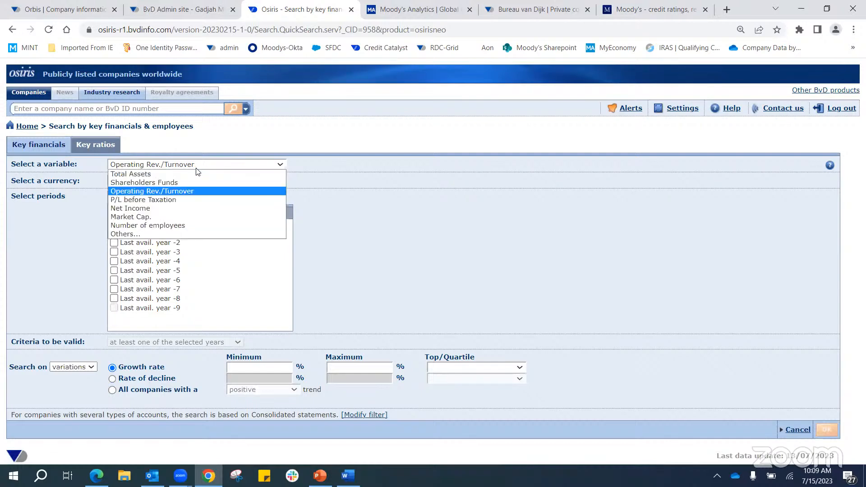
click(102, 144)
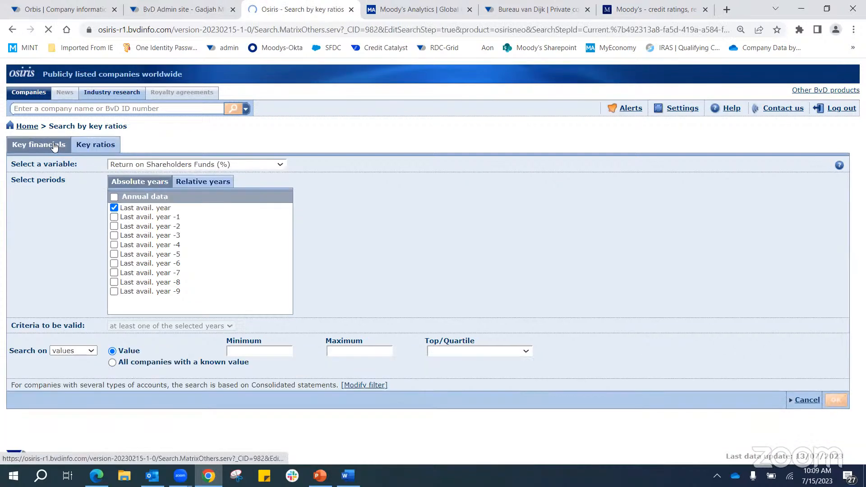
click(39, 147)
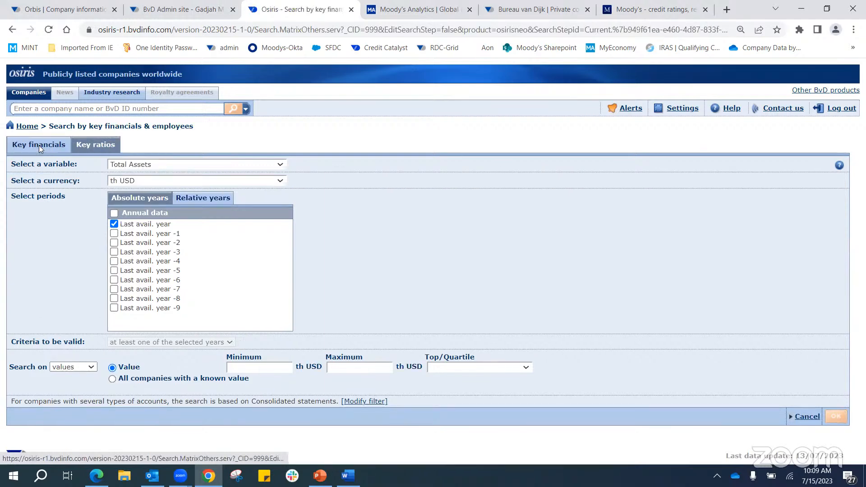
Set the financial variable to Operating Rev./Turnover and select the absolute years 2023, 2022 and 2021
click(72, 367)
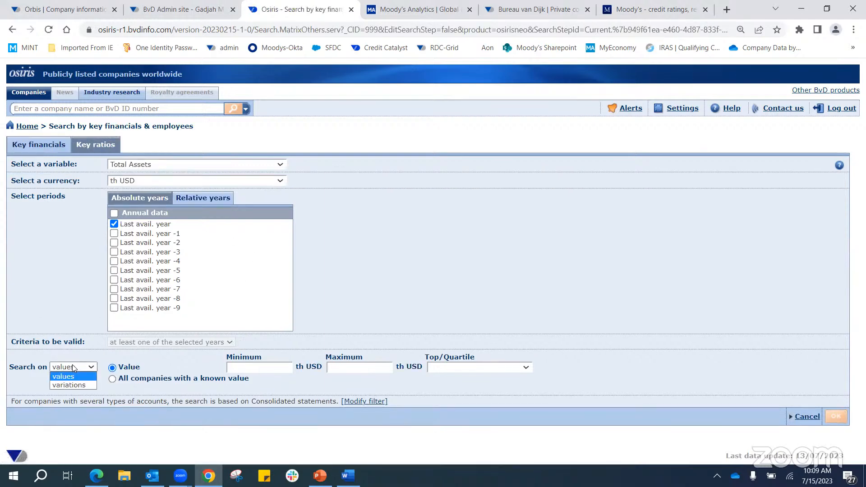
click(247, 165)
click(184, 191)
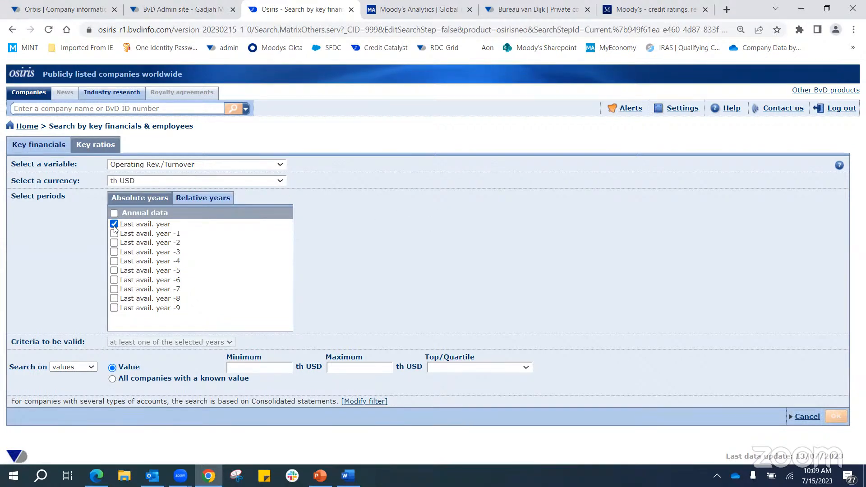
click(138, 199)
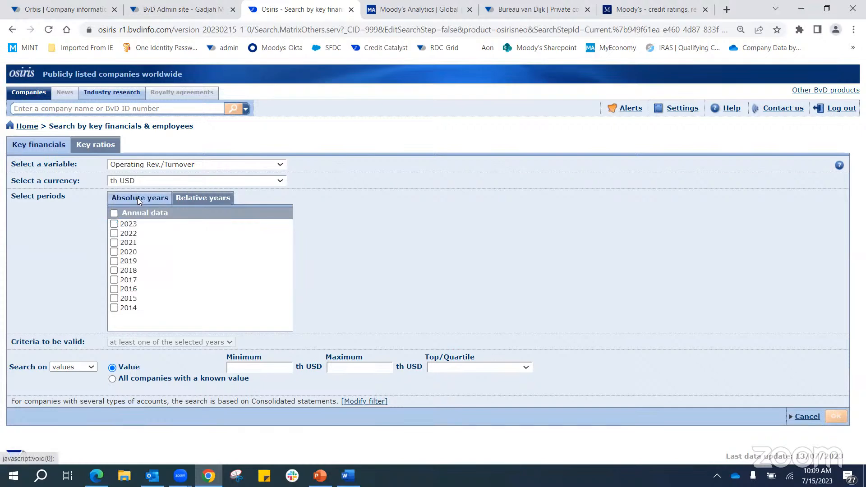
click(115, 225)
click(115, 234)
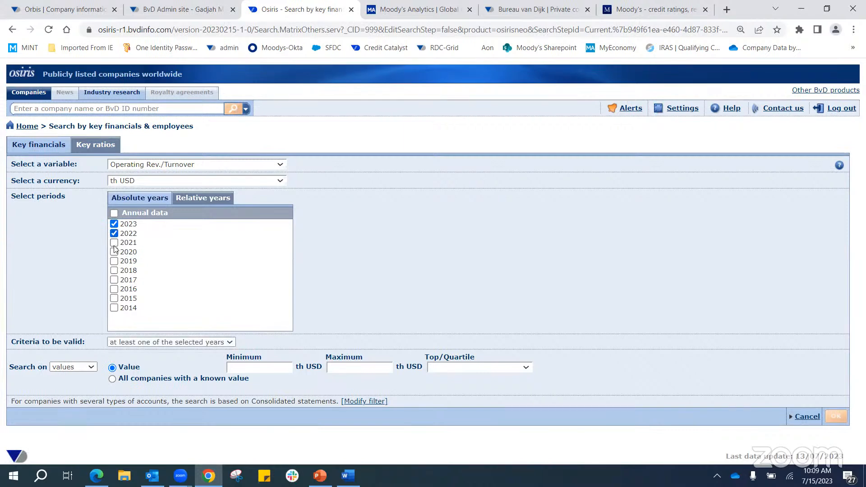
click(115, 243)
Search on variations with a minimum growth rate of 5% valid for all selected years, include 2020, and apply the criterion
click(83, 368)
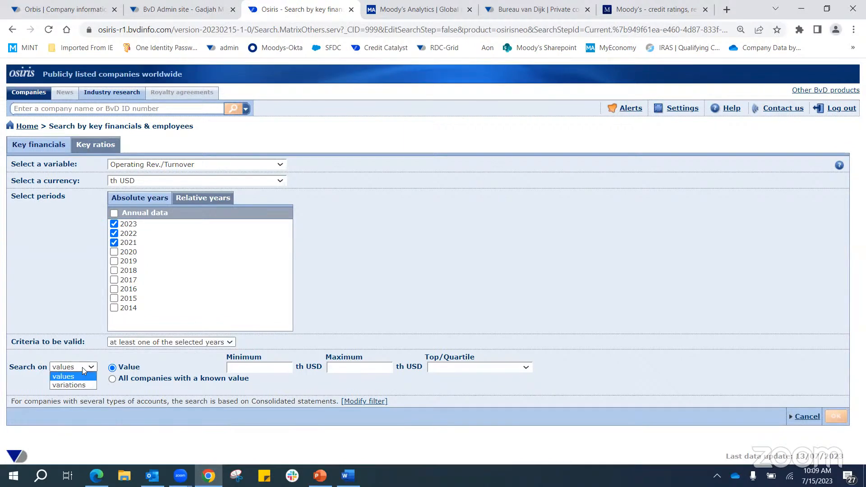
click(77, 383)
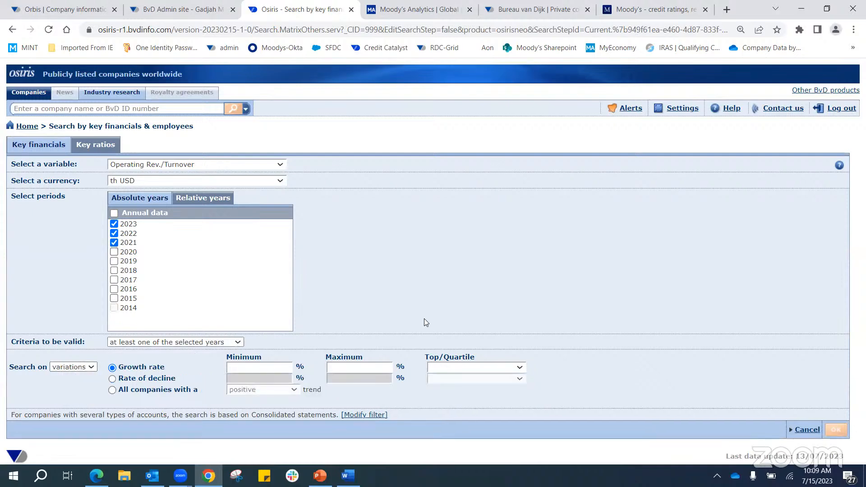
click(265, 369)
text(5)
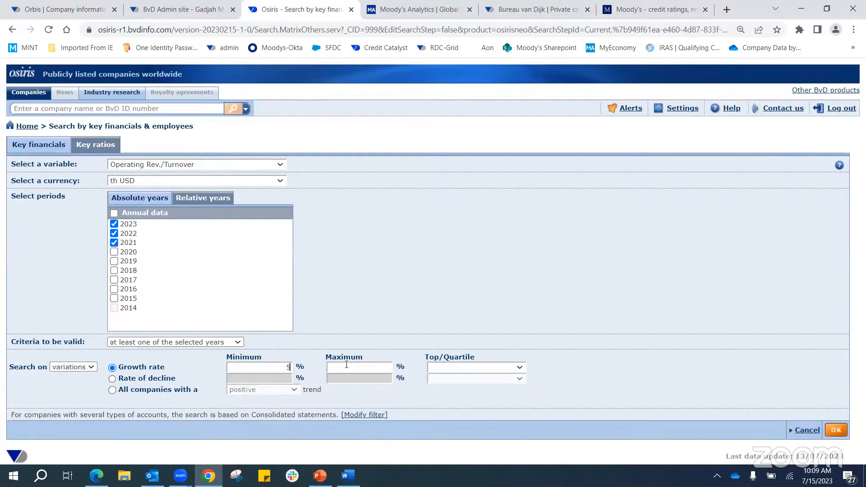
click(365, 368)
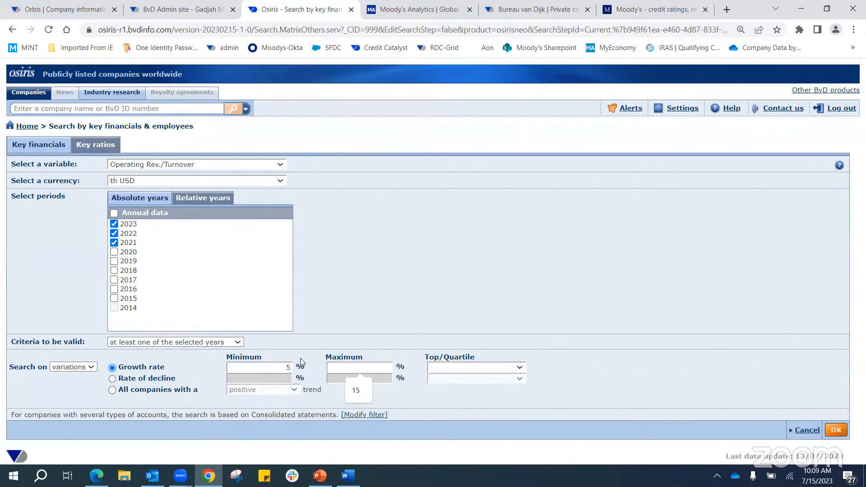
click(567, 255)
click(232, 346)
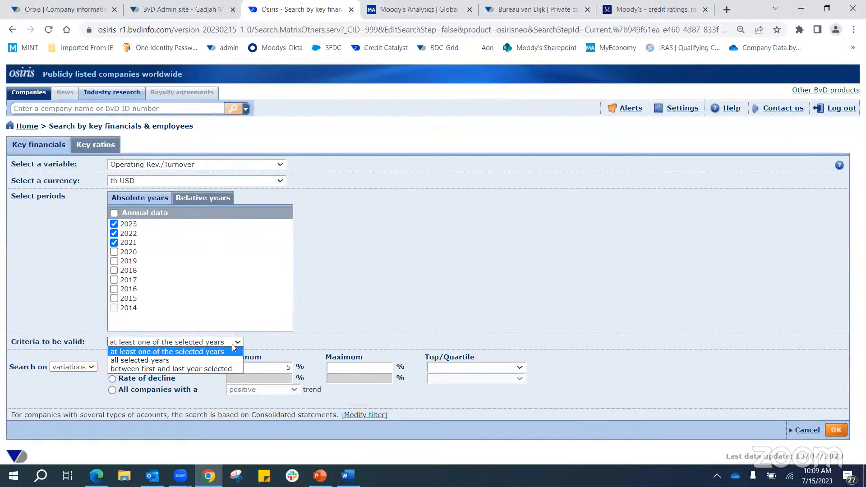
click(151, 361)
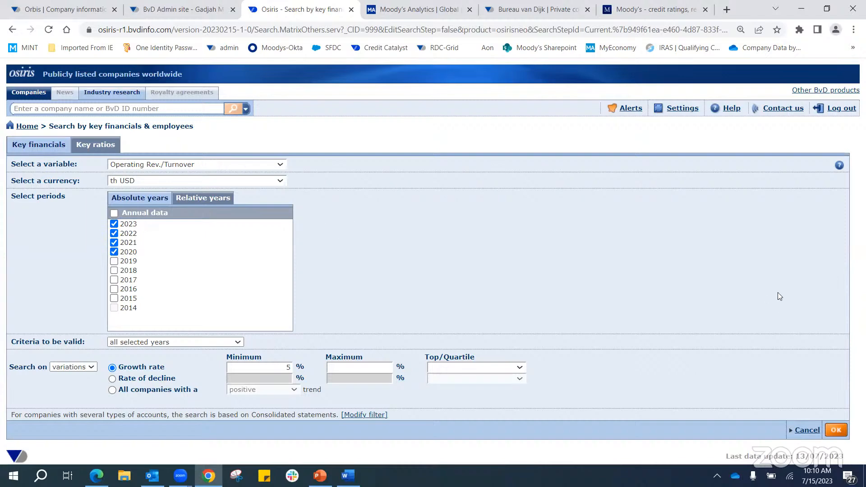
click(843, 436)
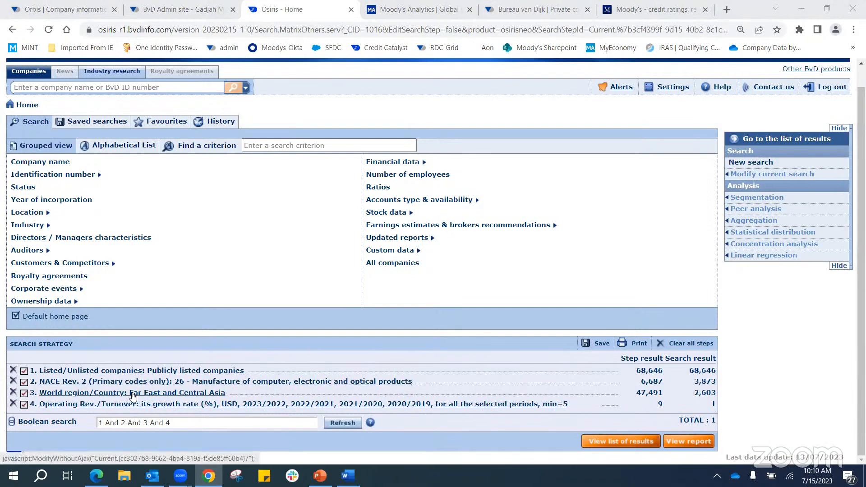
Edit the operating revenue growth criterion so it is valid for at least one of the selected years
click(101, 407)
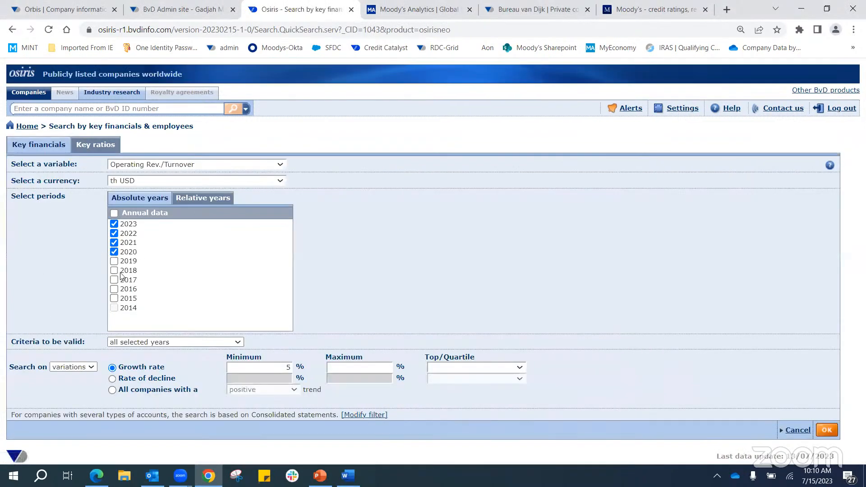
click(145, 342)
click(149, 350)
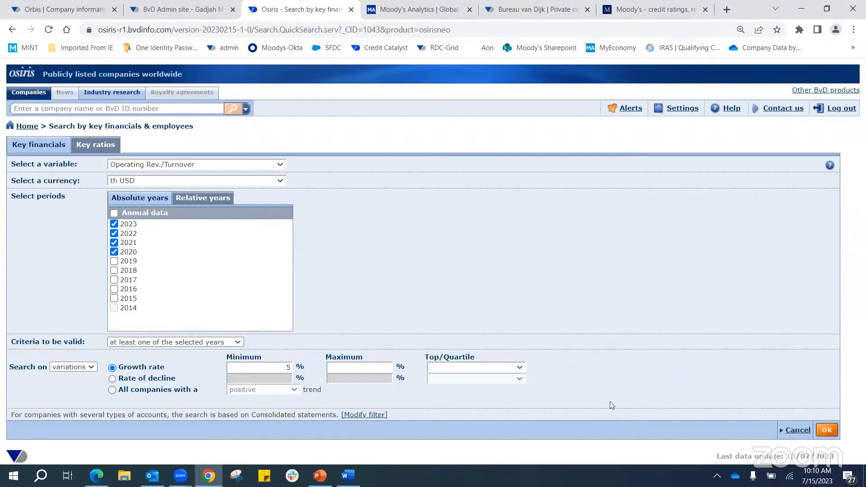
click(825, 429)
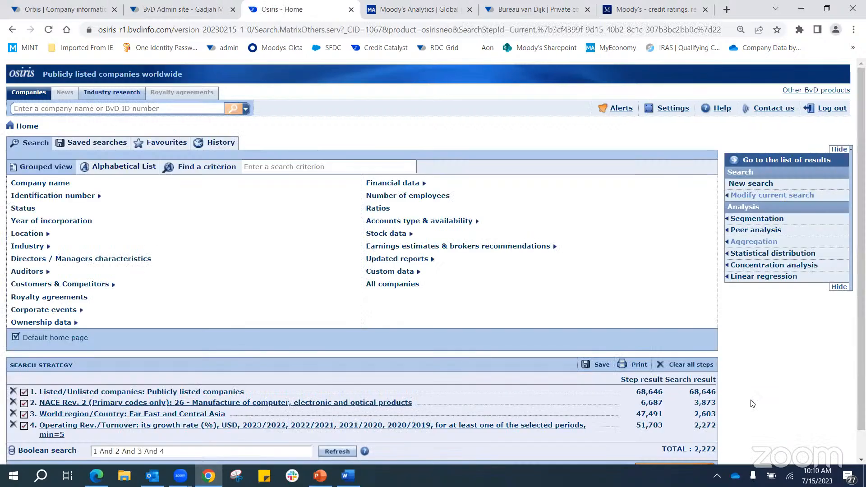
scroll(639, 393, down, 1)
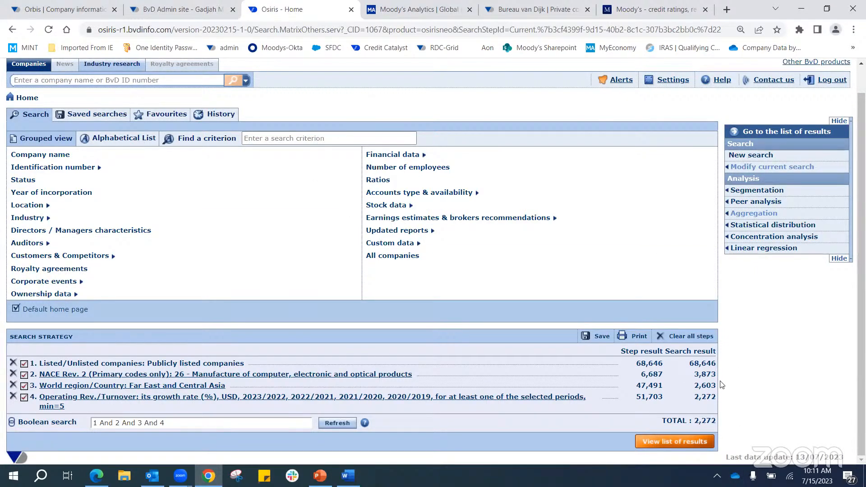
Start a directors and managers characteristics criterion and select Indonesia as the country of nationality
click(61, 231)
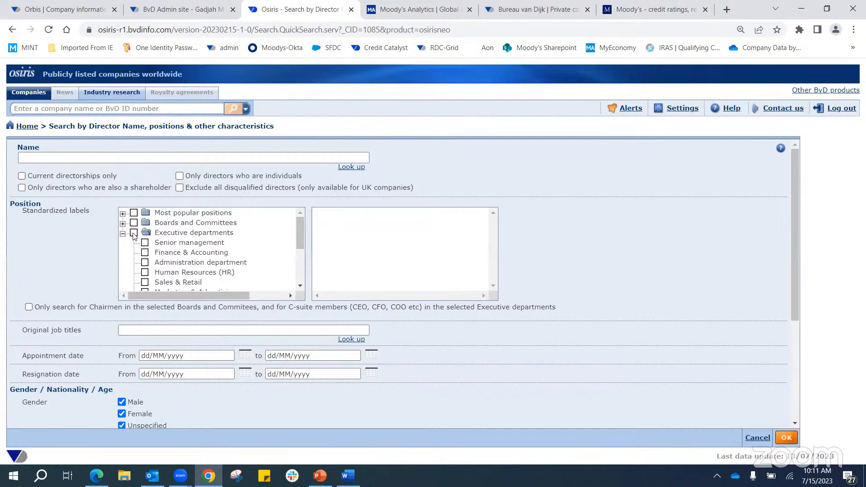
scroll(499, 238, down, 4)
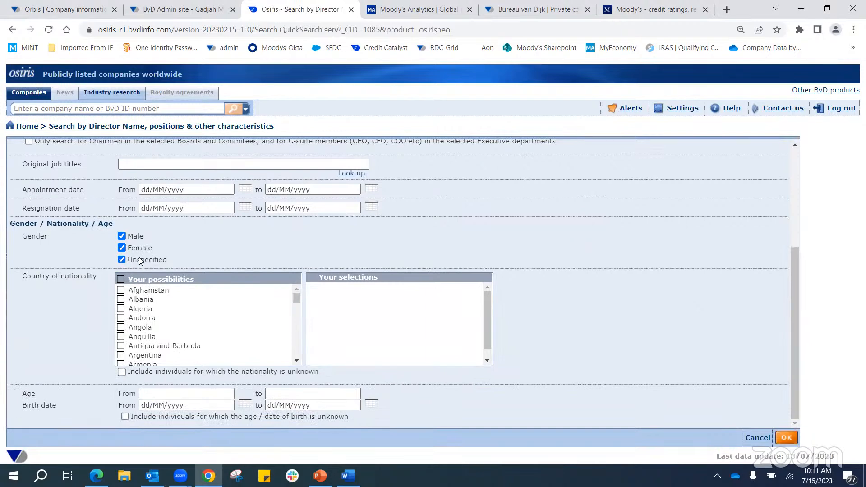
scroll(201, 309, down, 12)
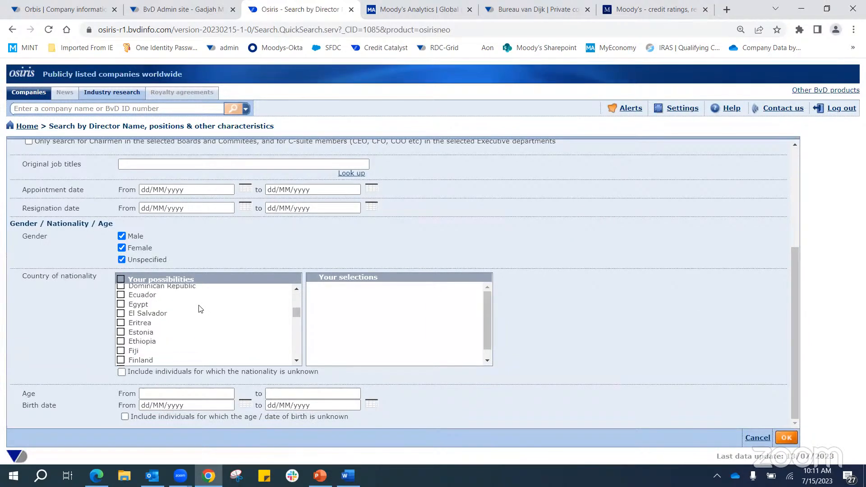
scroll(201, 310, down, 4)
scroll(201, 309, down, 3)
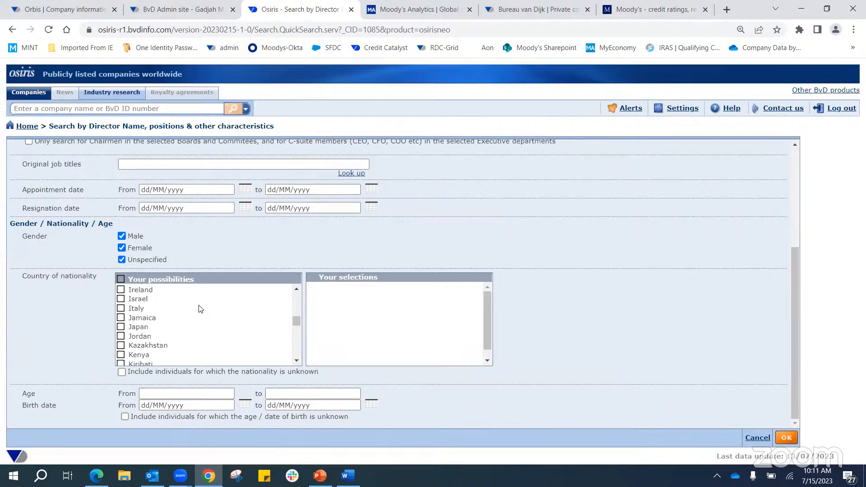
scroll(161, 335, up, 2)
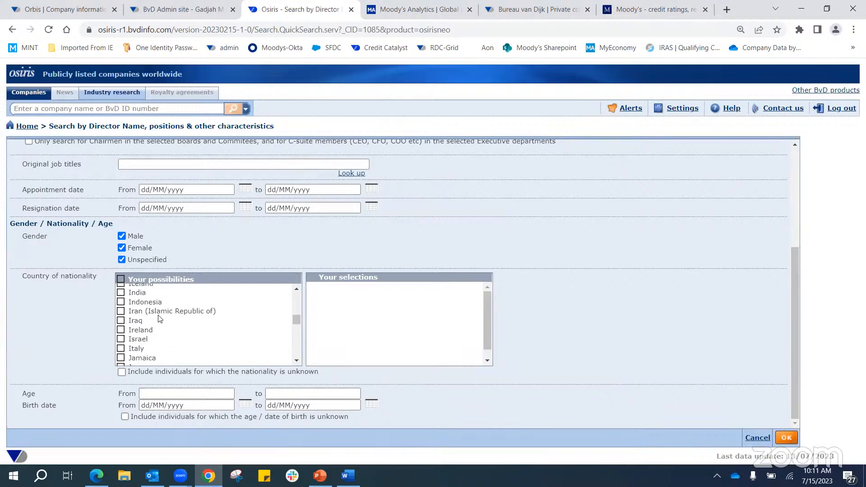
click(120, 302)
scroll(289, 404, up, 2)
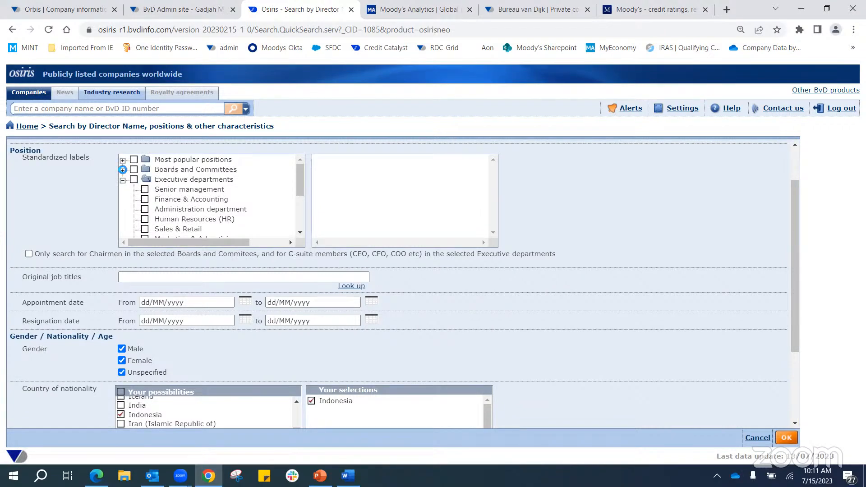
Select Executive Board as the director position and add the directors criterion to the search
click(122, 171)
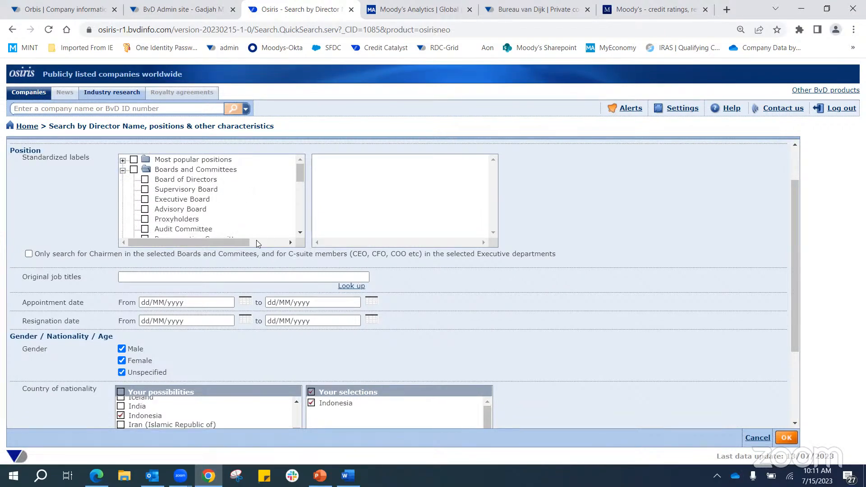
click(144, 199)
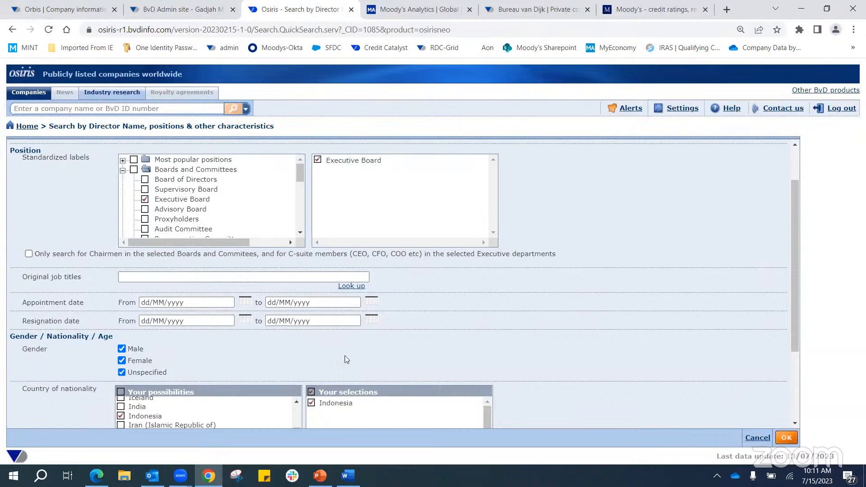
scroll(410, 350, down, 3)
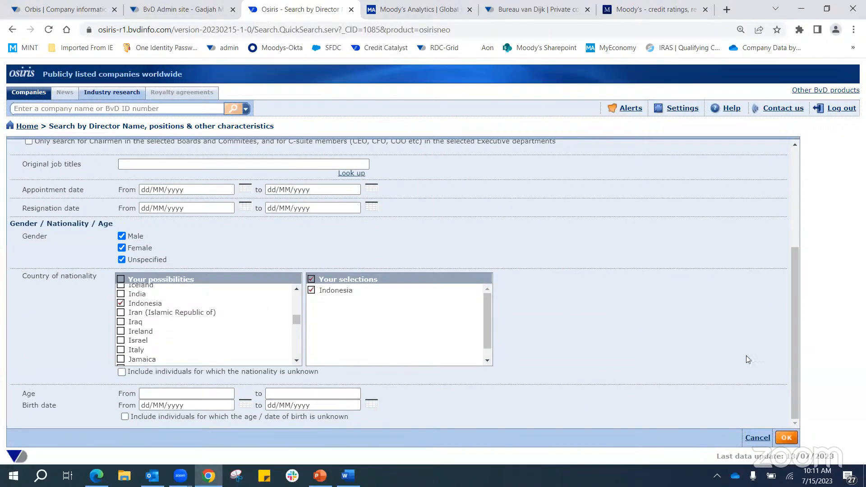
click(786, 438)
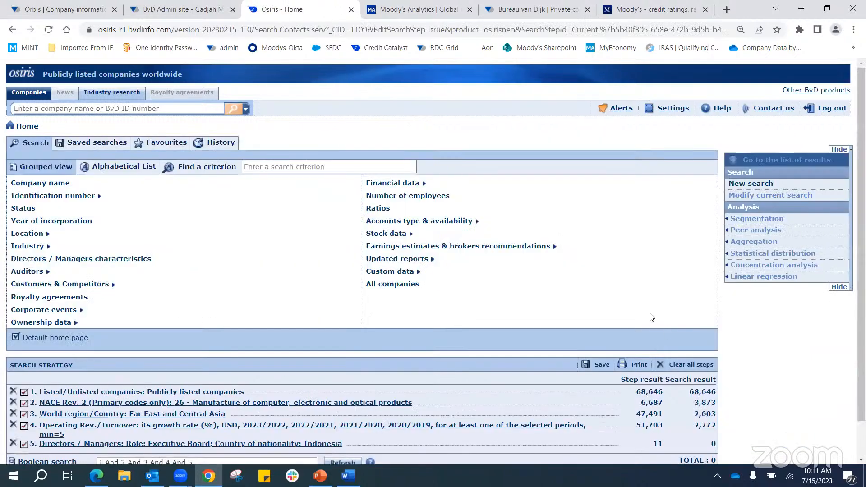
Edit the directors and managers criterion to remove the Executive Board position, and apply the change
scroll(316, 396, down, 1)
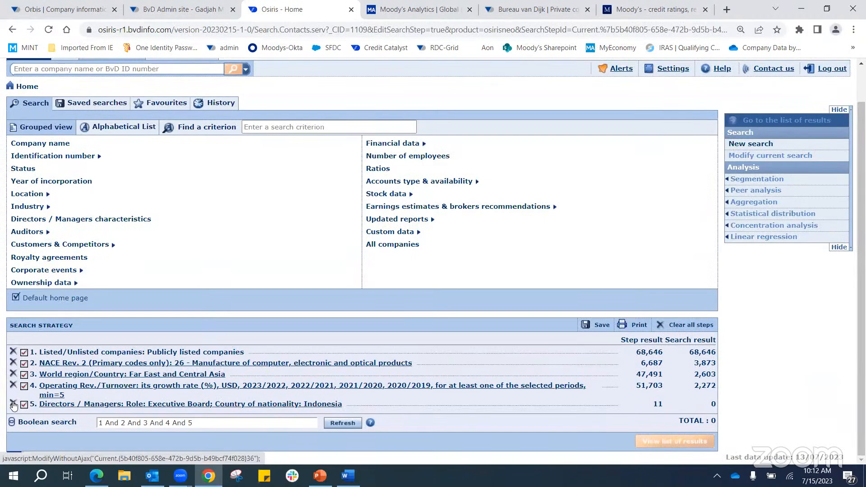
click(254, 398)
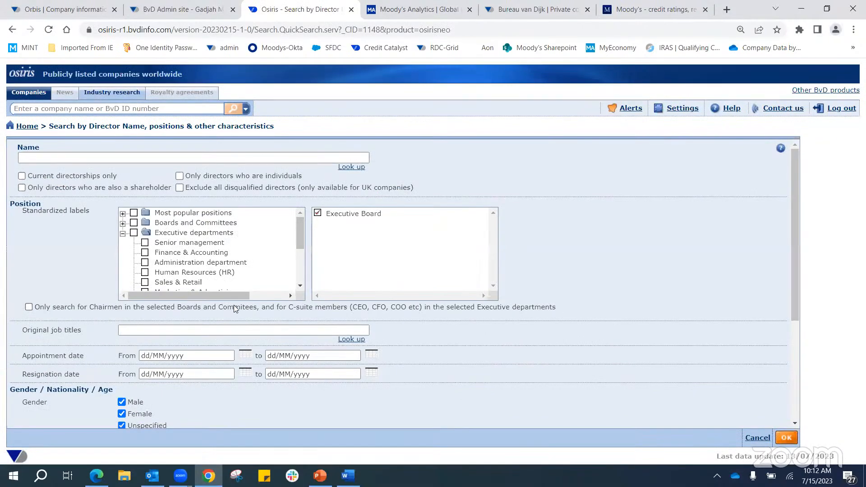
click(318, 212)
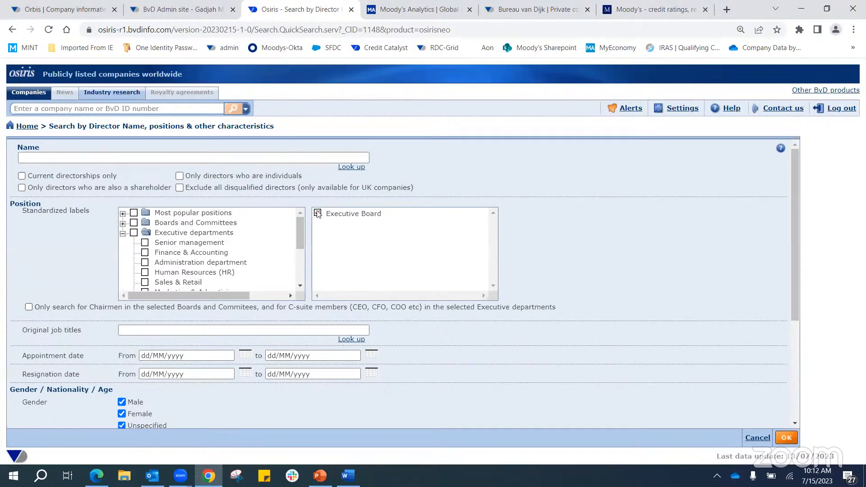
click(785, 437)
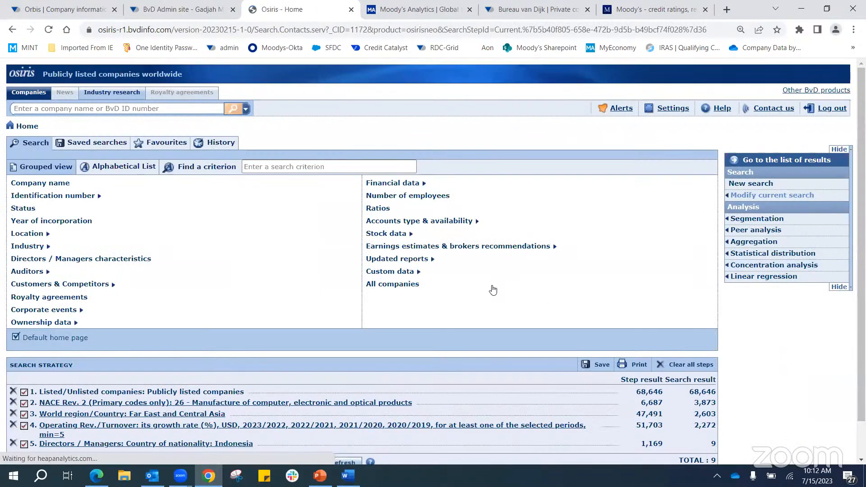
Save the search strategy to disk under the name MySearch15Jul
scroll(492, 283, down, 1)
scroll(494, 287, down, 1)
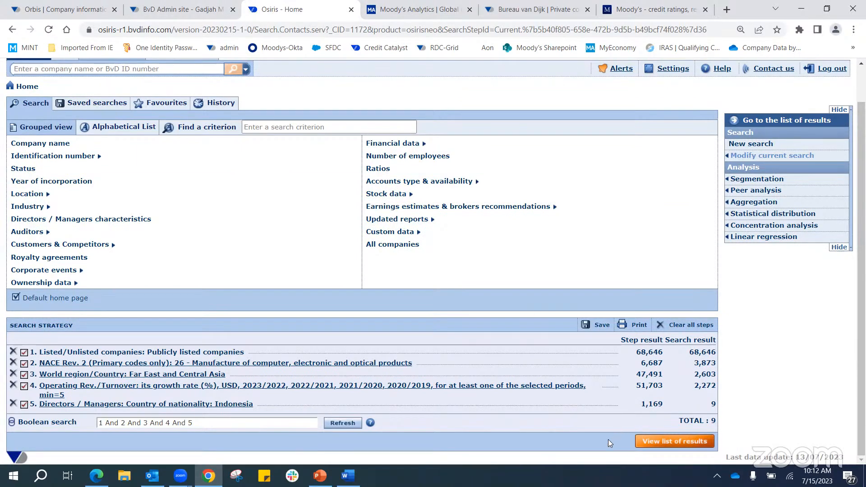
click(601, 325)
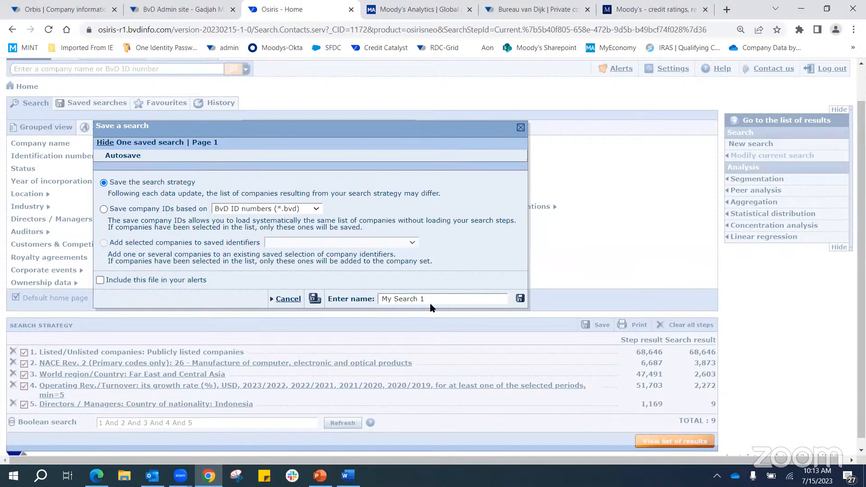
drag(454, 299, 341, 275)
text(MySearch1)
click(315, 300)
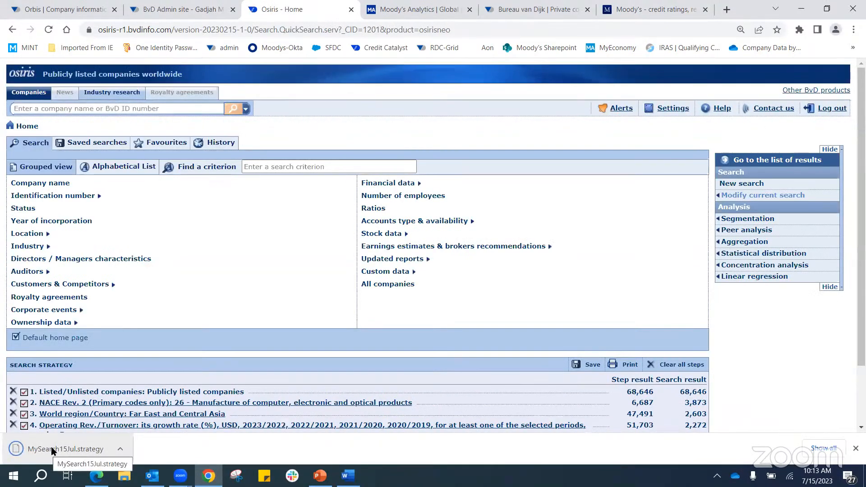
Show the downloaded MySearch15Jul.strategy file in its folder, and close the folder and the download notice
right_click(50, 452)
click(98, 419)
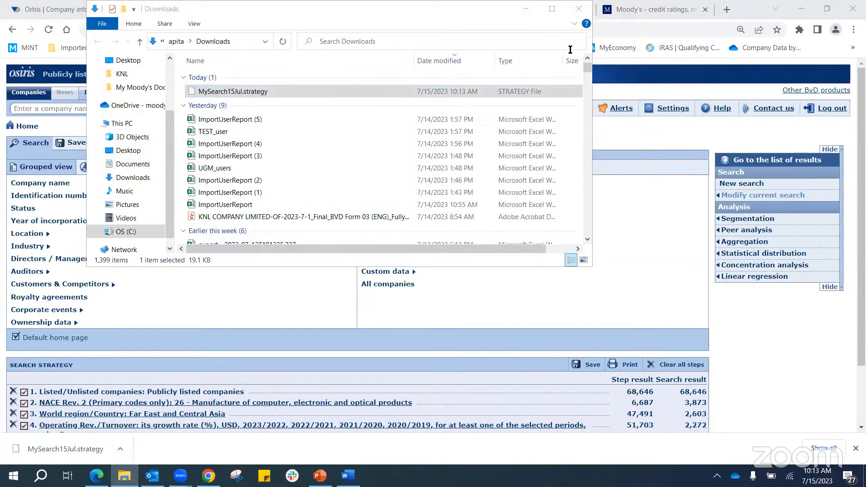
click(579, 8)
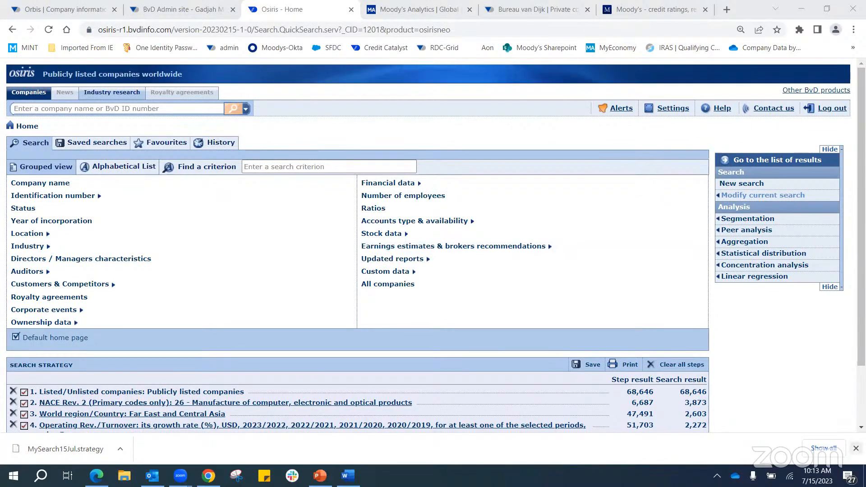
click(856, 449)
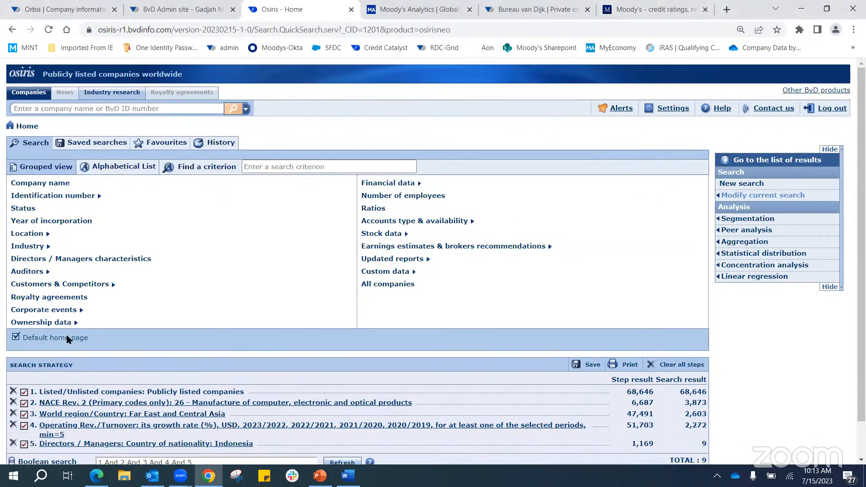
Save the search strategy in the account as MySearch15Jul and view the list of saved searches
scroll(243, 402, down, 1)
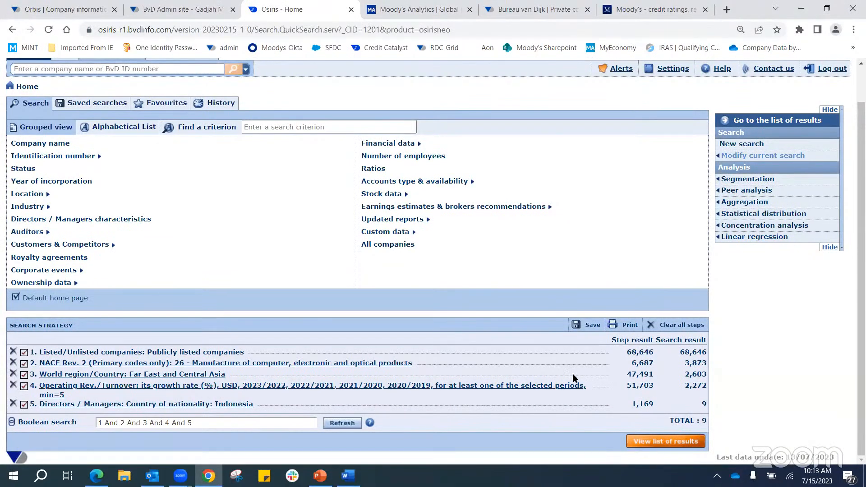
click(593, 325)
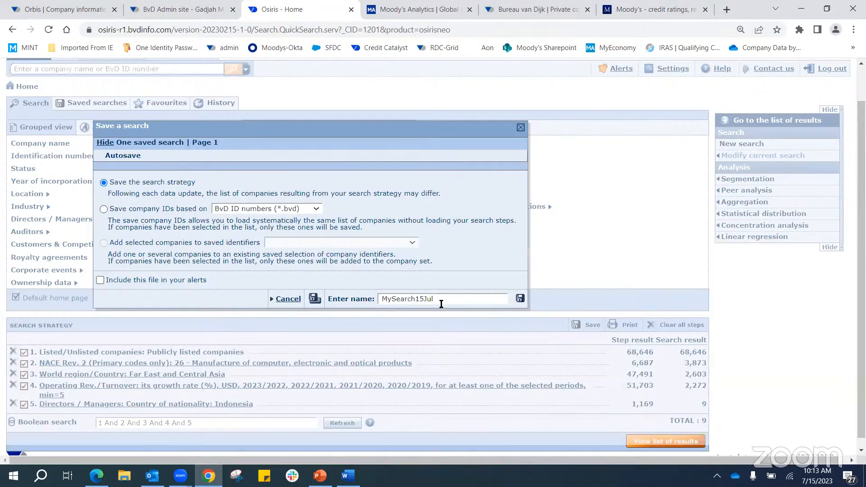
click(521, 299)
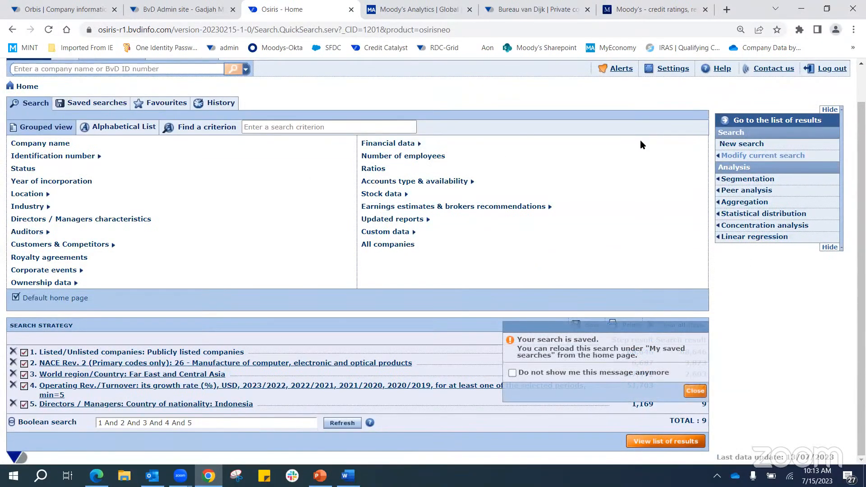
click(87, 108)
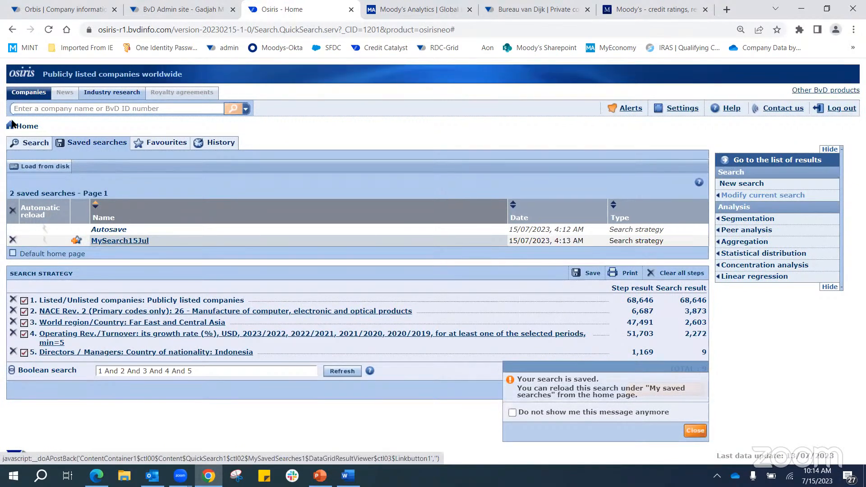
Return to the Companies search page, open the list of results and review the matching companies
click(23, 94)
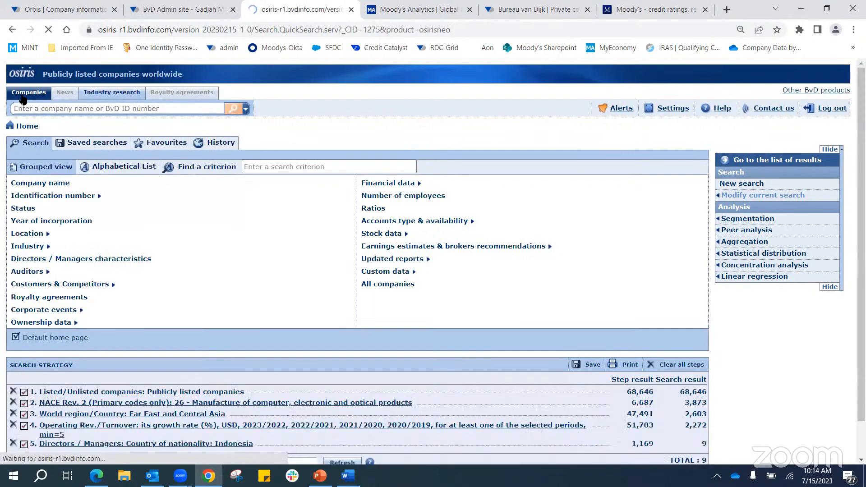
scroll(716, 361, down, 1)
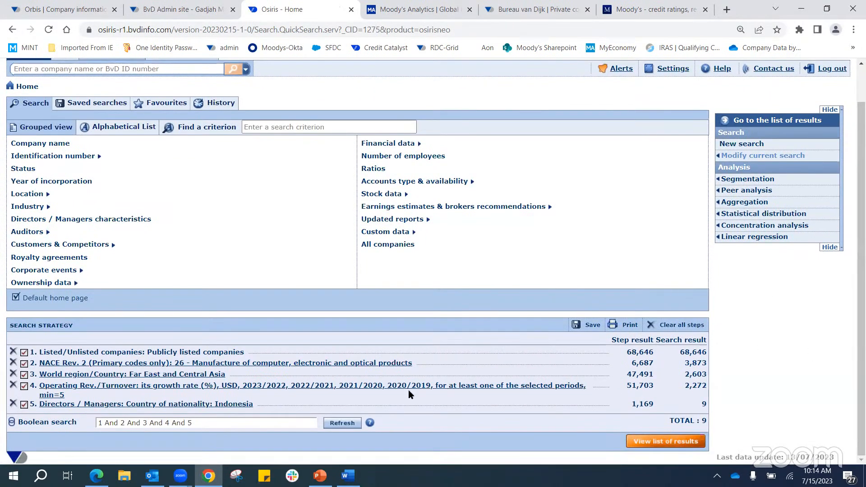
click(672, 447)
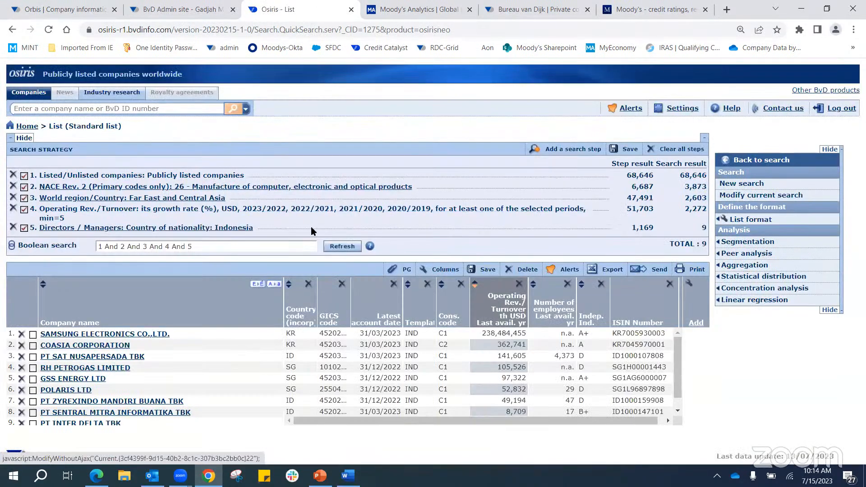
scroll(675, 356, down, 1)
scroll(675, 357, up, 1)
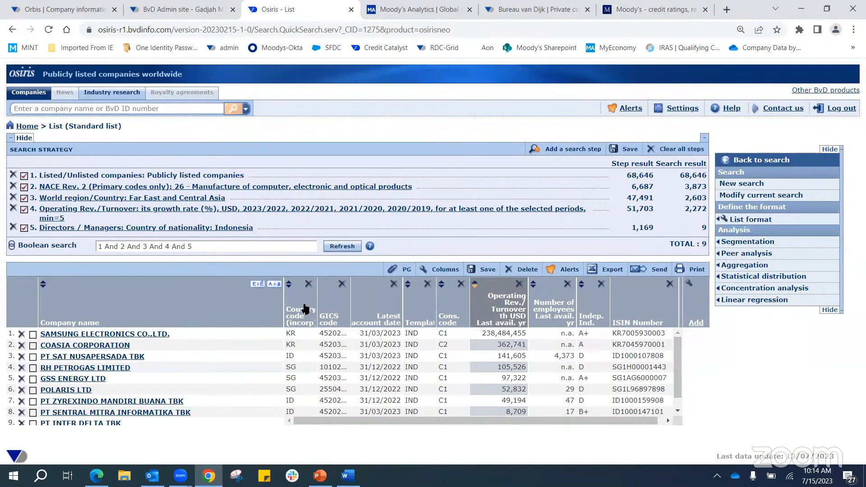
scroll(266, 356, down, 1)
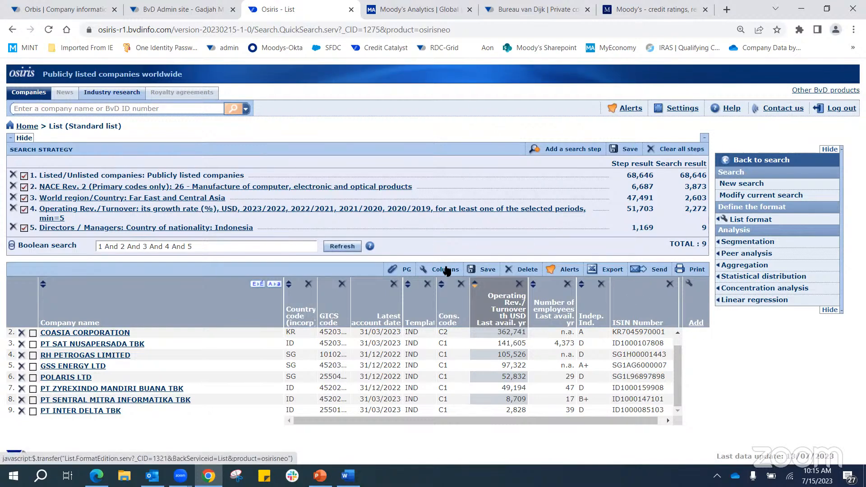
Open the column format of the results list and clear all selected variables
click(698, 326)
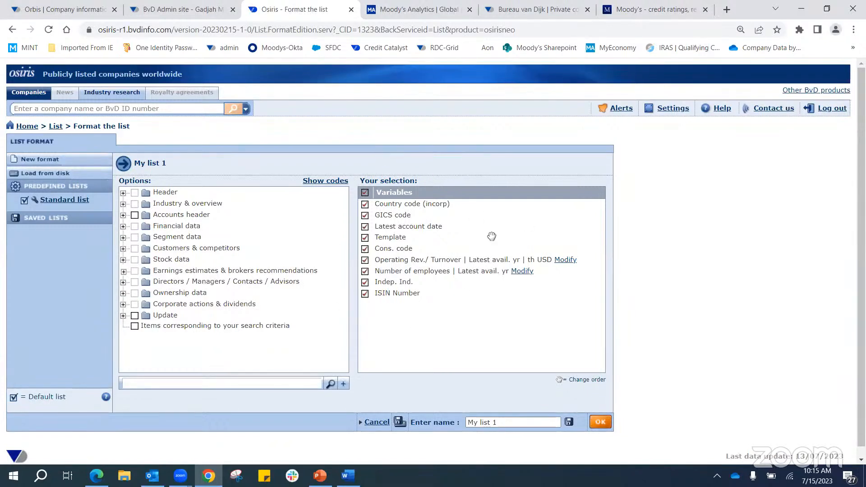
click(365, 193)
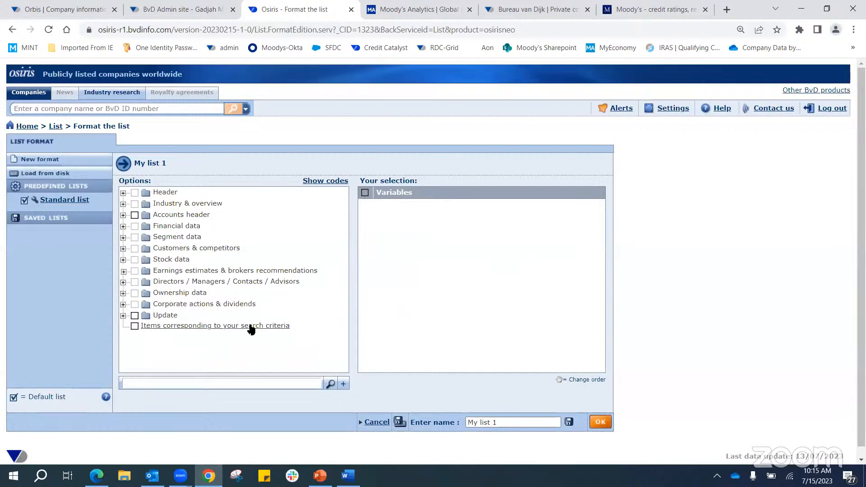
Examine the available column variables under Industry & overview, Accounts header, Financial data and Segment data
click(123, 204)
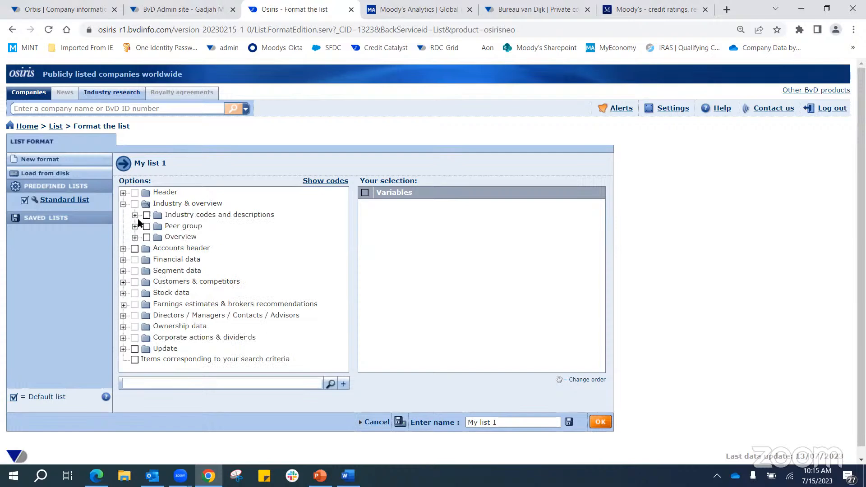
click(123, 250)
scroll(122, 249, down, 3)
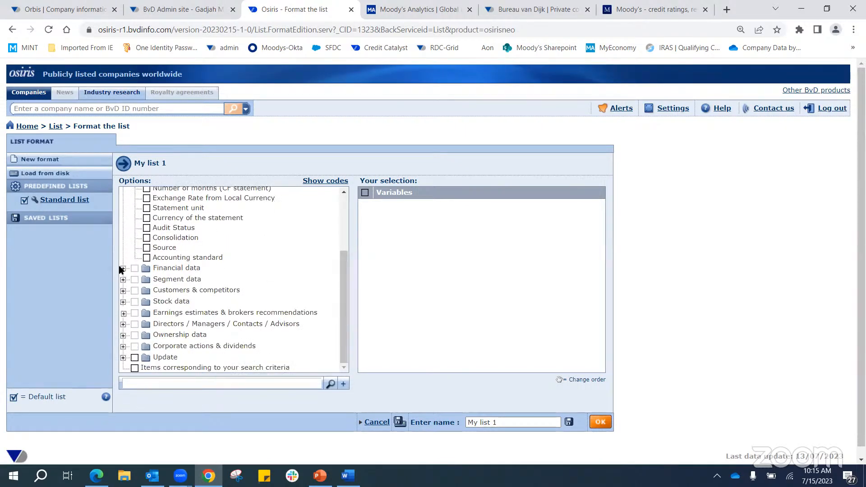
click(123, 268)
scroll(203, 228, down, 2)
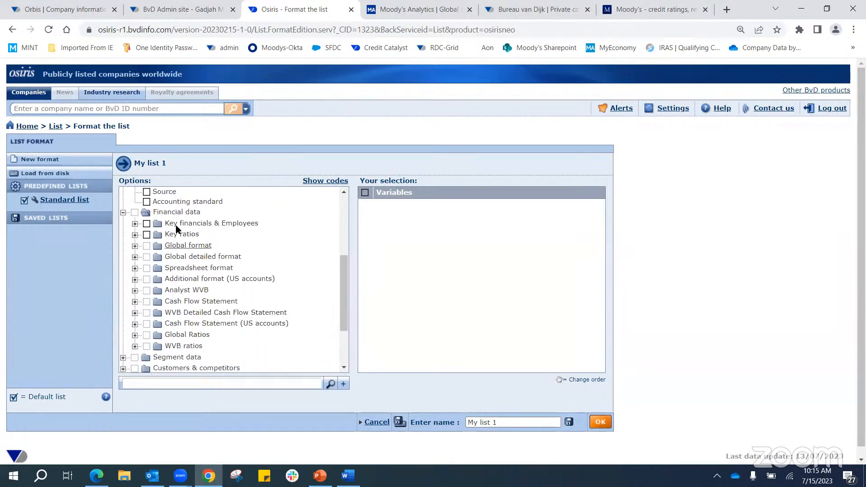
scroll(205, 302, down, 2)
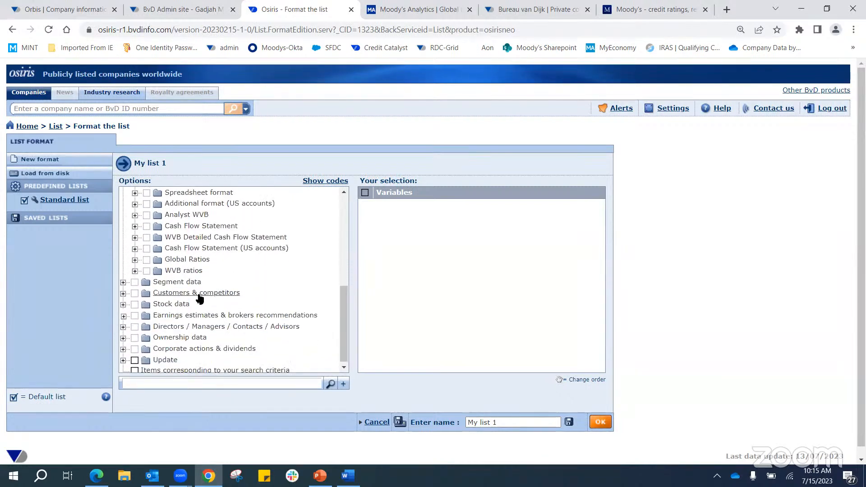
click(123, 280)
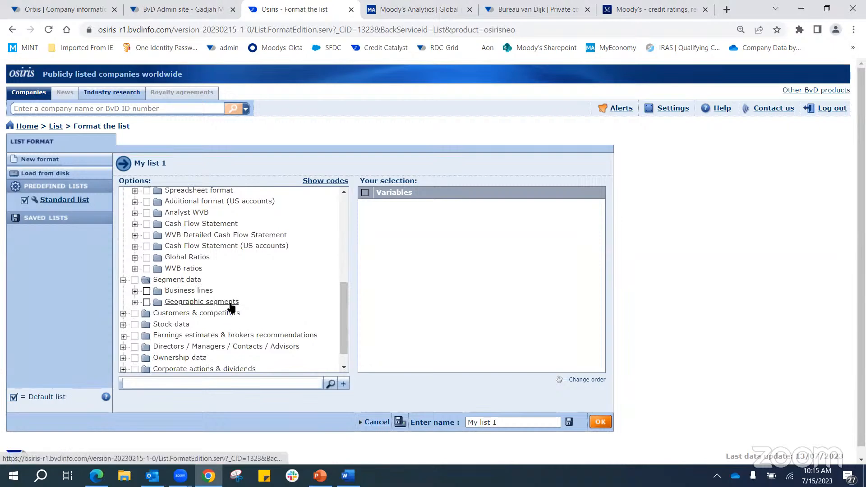
scroll(231, 307, up, 2)
scroll(231, 306, up, 5)
scroll(226, 280, down, 8)
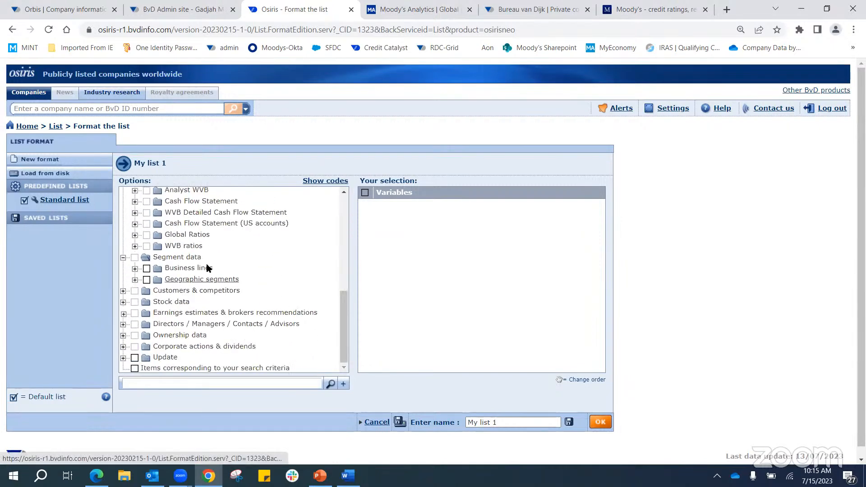
scroll(199, 339, up, 8)
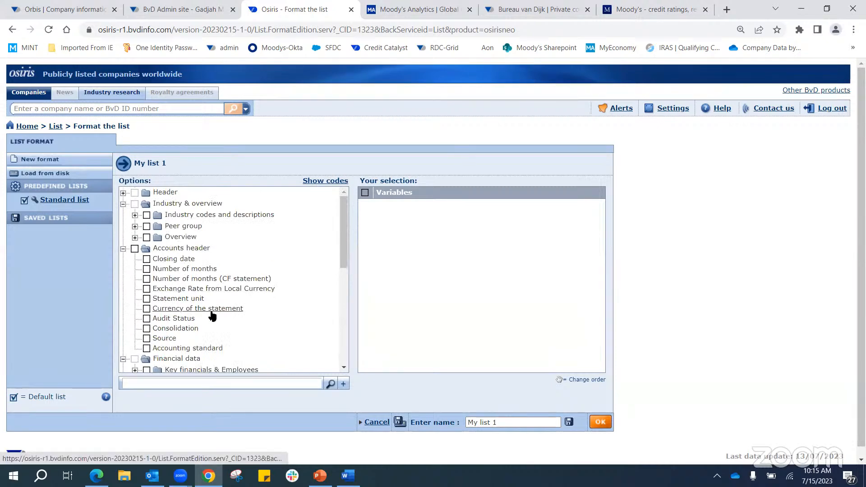
scroll(221, 334, down, 5)
Search the variables for "bvd id" and try BvD ID number as a list column, removing it again
click(216, 383)
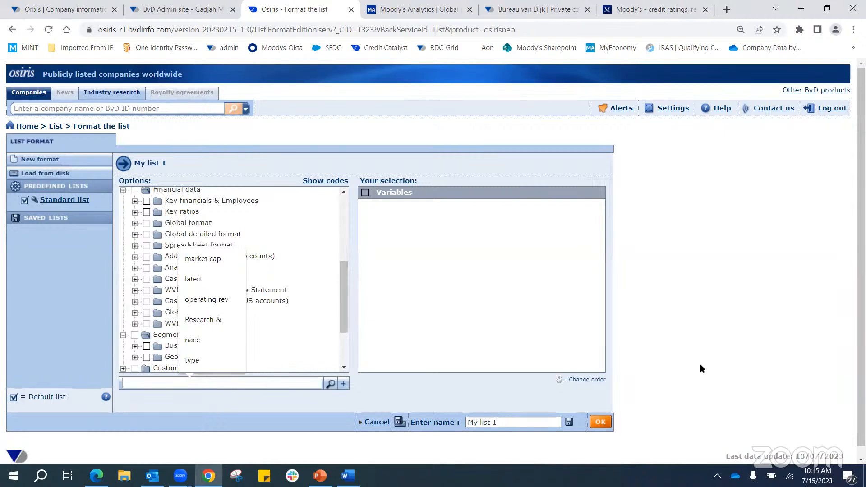
text(bvd id)
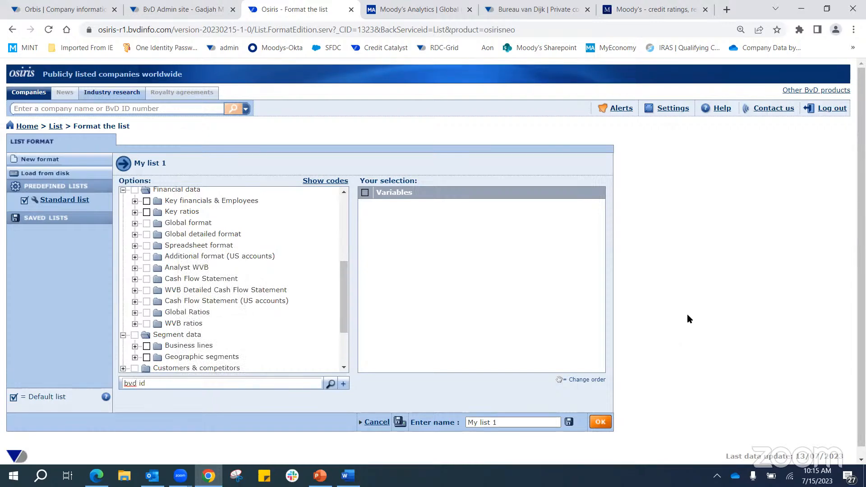
key(Return)
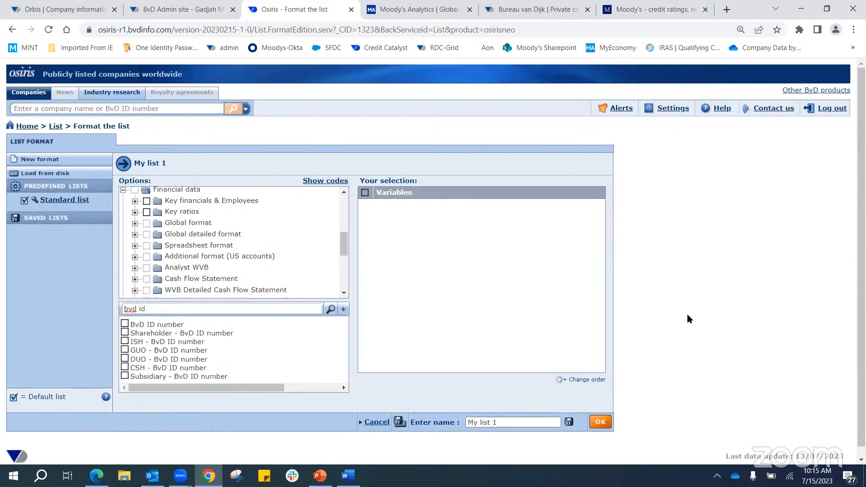
click(125, 324)
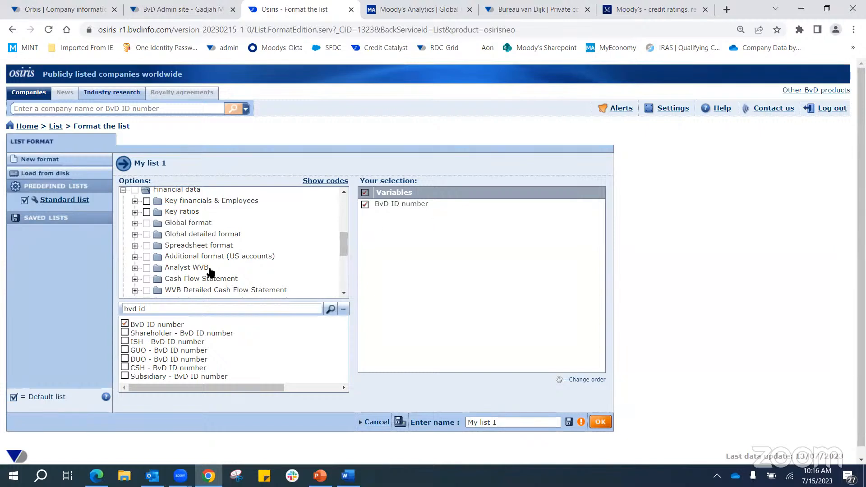
click(124, 324)
Search the variables for "country" and add Country - (address of incorp.) to the list columns
drag(166, 307, 25, 290)
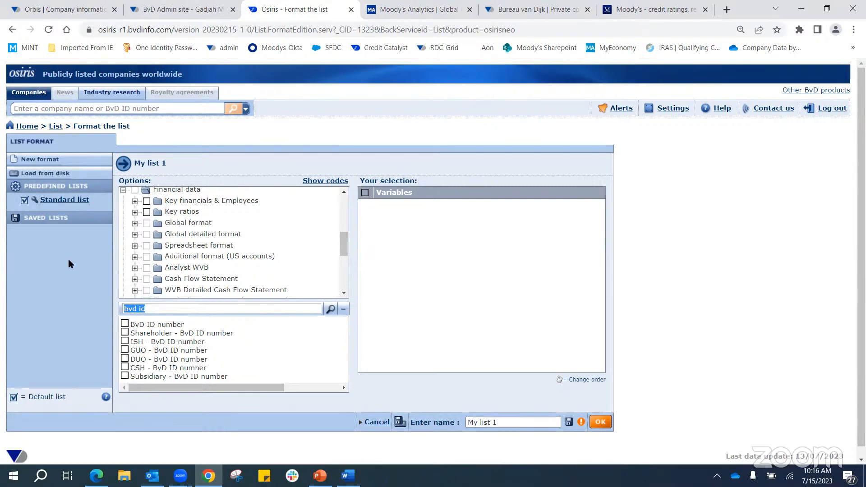
text(country)
key(Return)
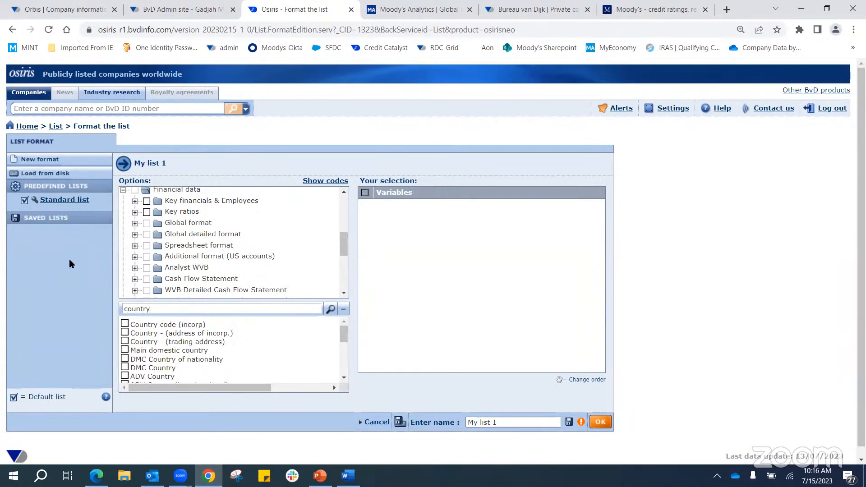
click(125, 333)
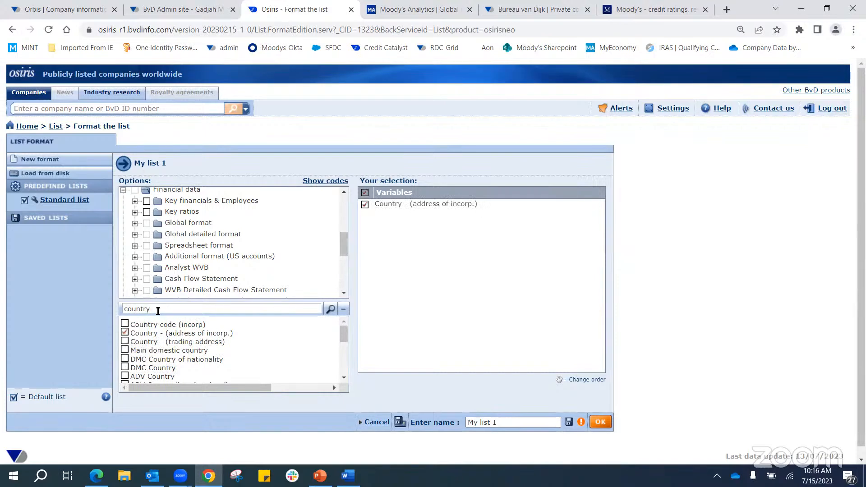
Add NACE Rev 2, Core code and NACE Rev 2, Core code description from the industry codes and descriptions to the list columns
drag(117, 305, 64, 263)
key(BackSpace)
drag(344, 247, 354, 201)
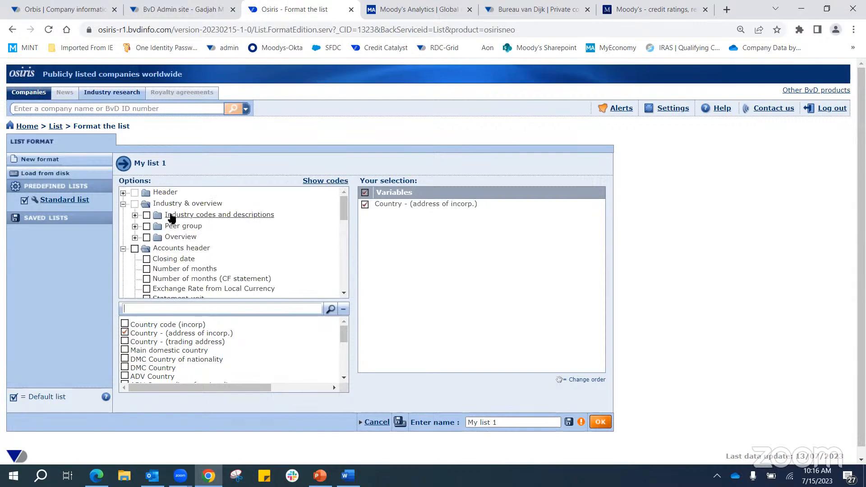
click(134, 215)
scroll(227, 274, down, 1)
scroll(227, 274, down, 2)
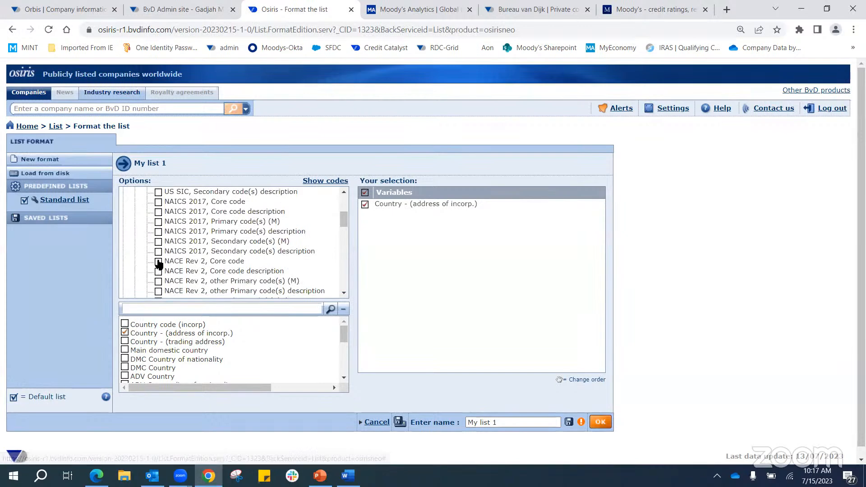
scroll(240, 279, down, 2)
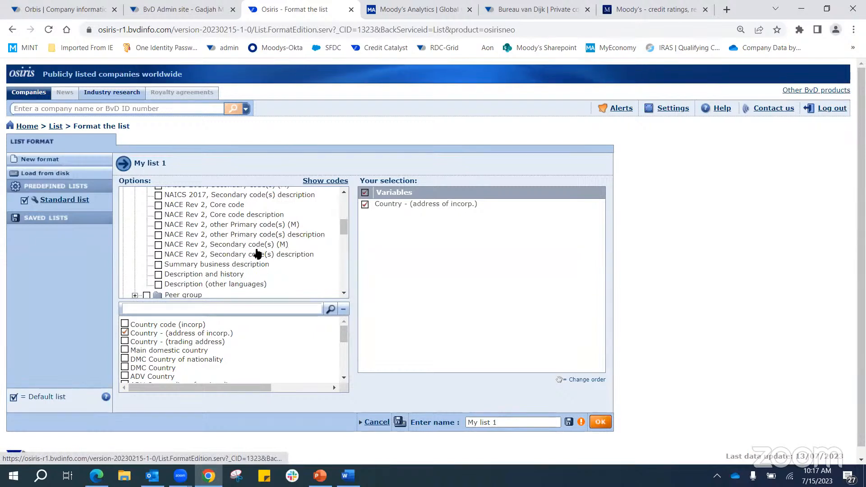
scroll(256, 253, up, 2)
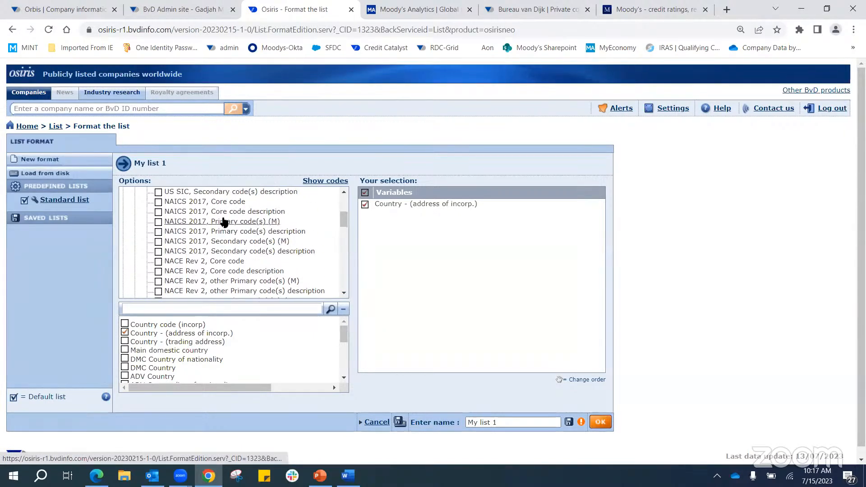
scroll(251, 280, down, 2)
click(158, 205)
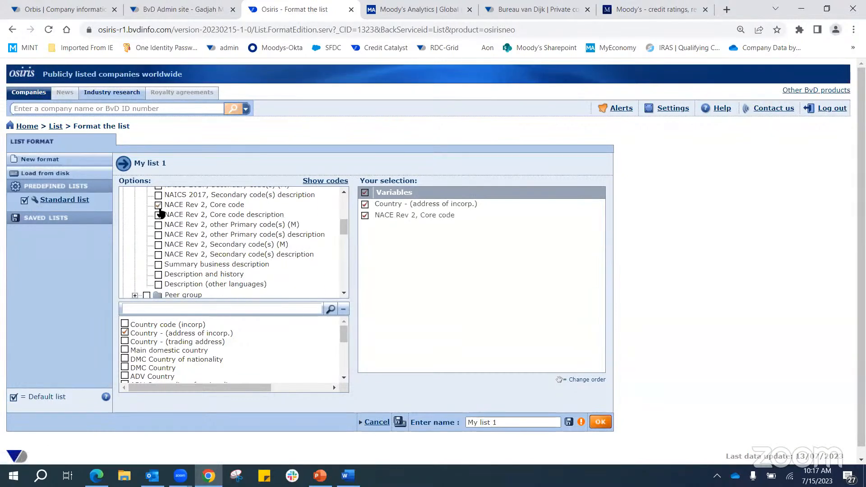
click(157, 216)
Search the list variables for "operating rev"
scroll(293, 281, down, 4)
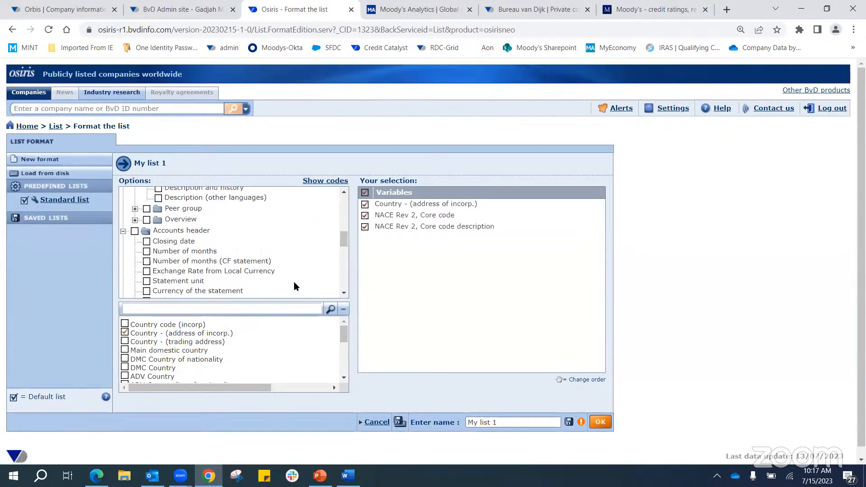
scroll(293, 280, down, 2)
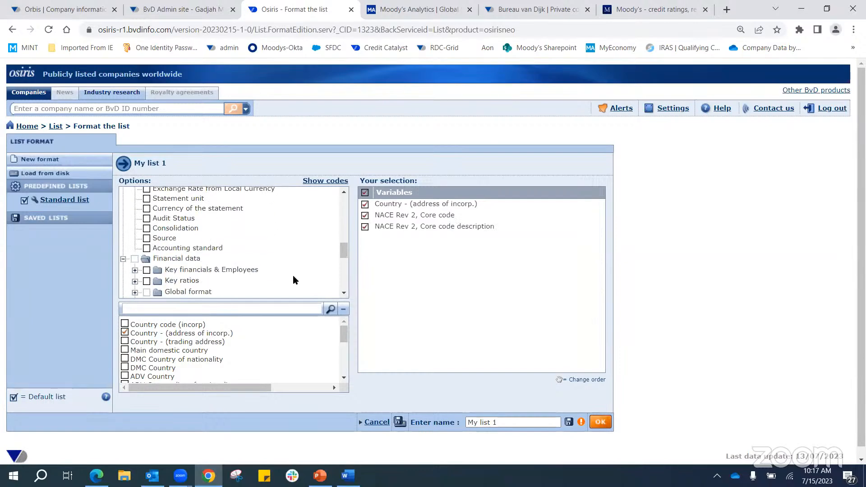
scroll(259, 256, down, 3)
scroll(257, 251, up, 2)
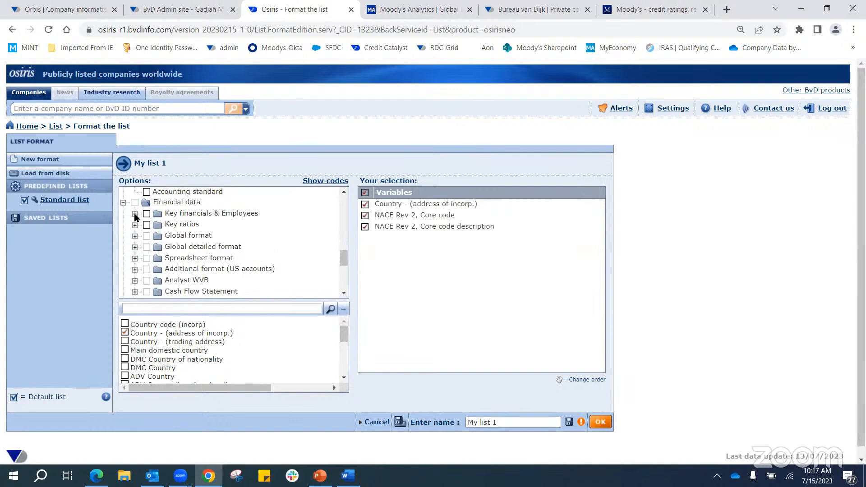
click(176, 309)
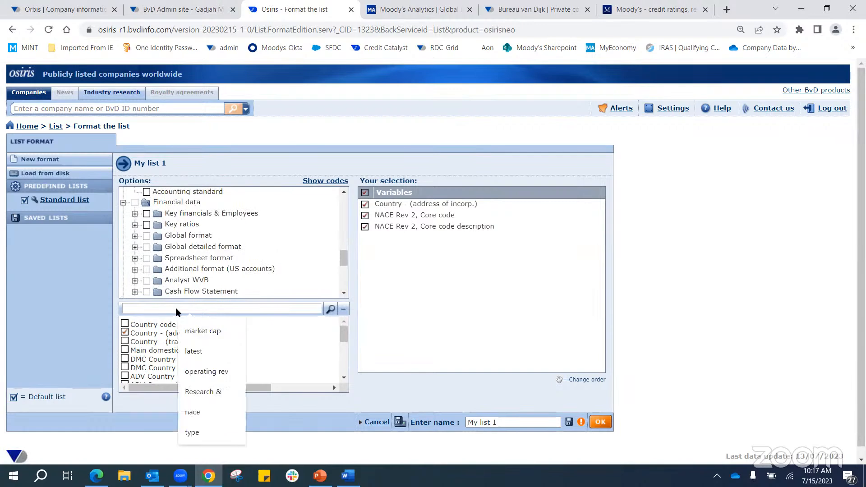
text(operating rev)
key(Return)
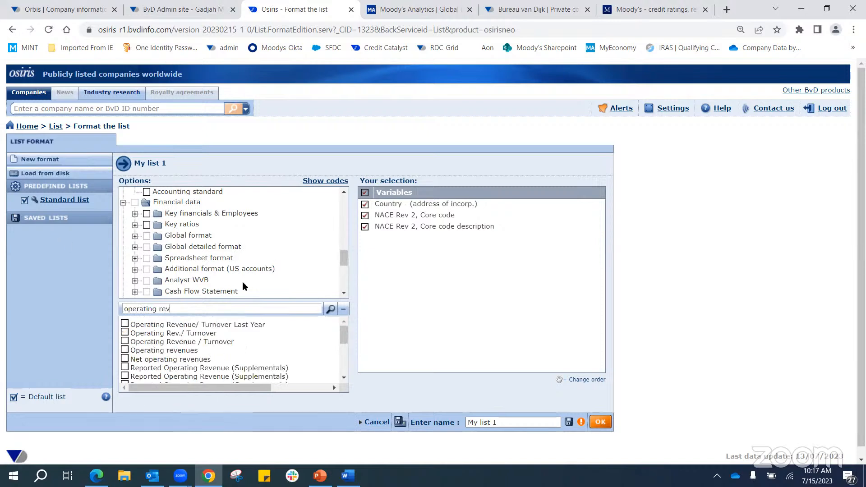
Examine the Global format variables under Financial data for industrial companies, including the individual Assets items
scroll(284, 328, down, 3)
scroll(286, 332, up, 2)
click(135, 236)
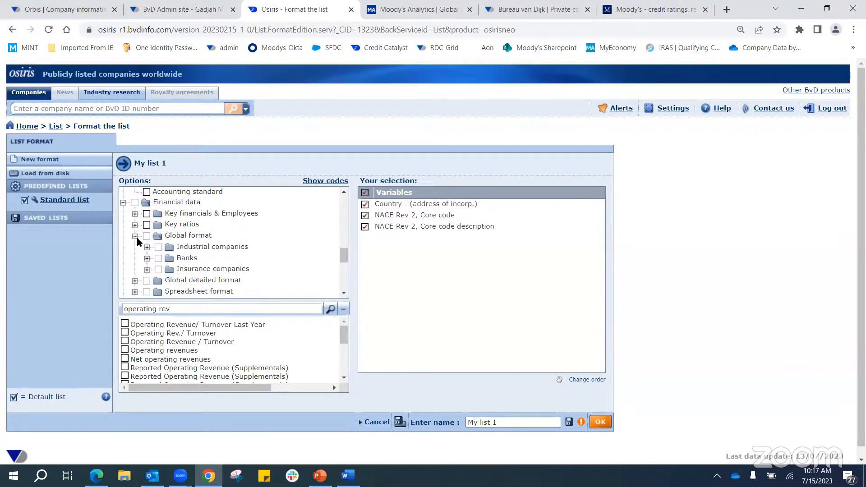
click(209, 247)
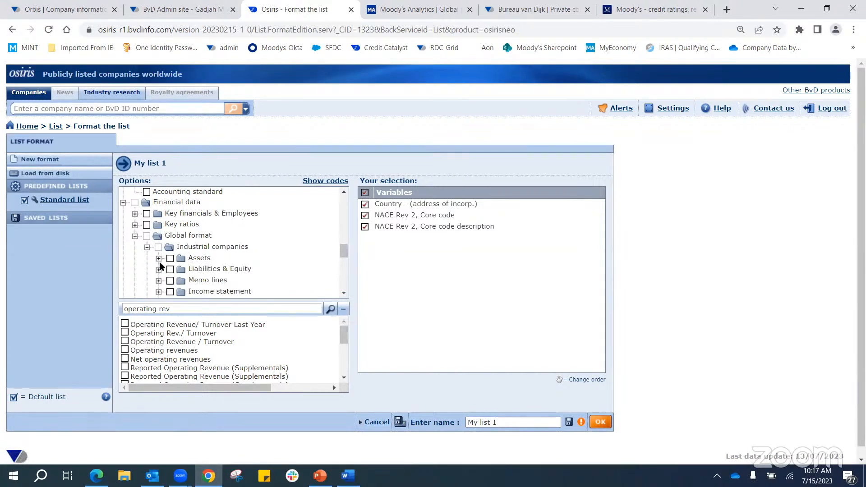
scroll(284, 265, down, 2)
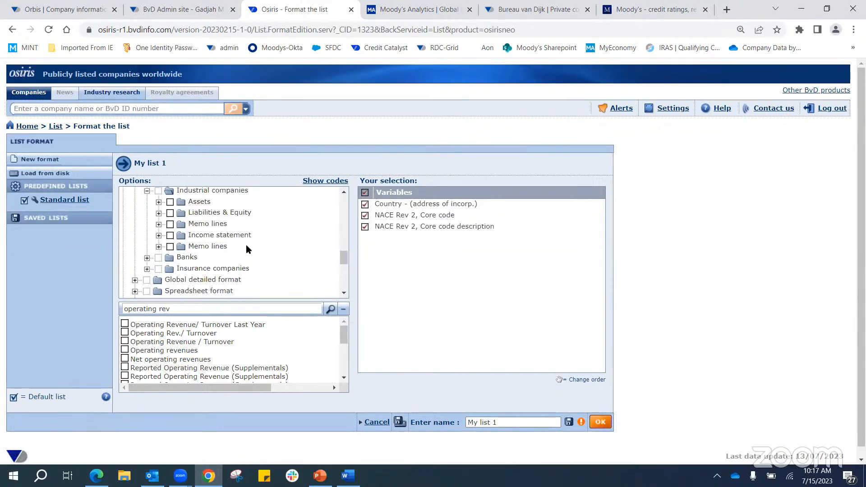
click(159, 202)
scroll(253, 269, down, 2)
scroll(254, 266, up, 2)
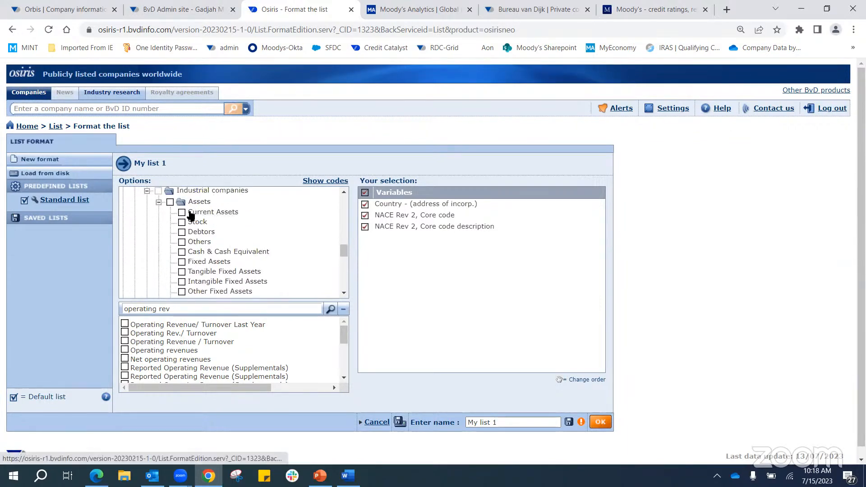
scroll(224, 246, down, 2)
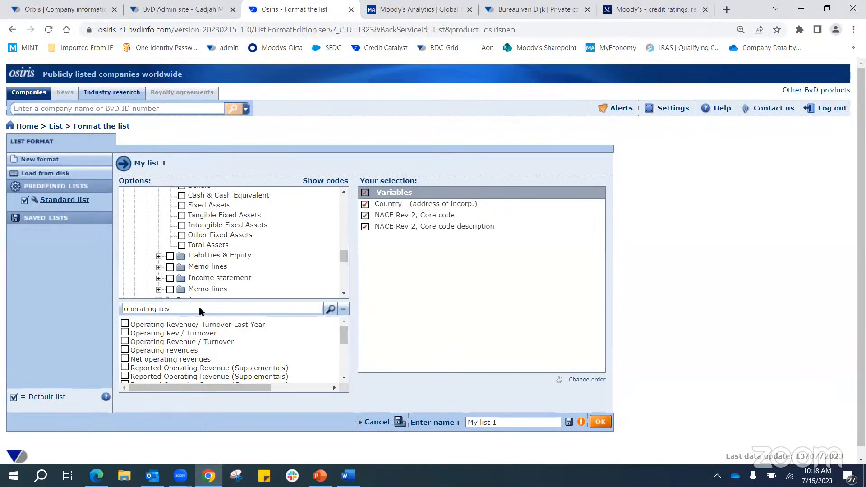
Add Operating Rev./ Turnover to the list columns for the absolute years 2022, 2021, 2020, 2019 and 2018 in thousand USD
click(121, 333)
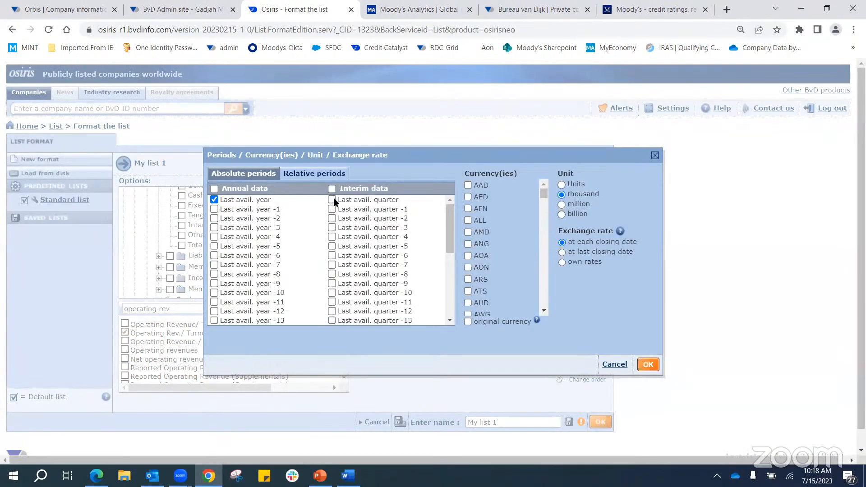
click(214, 200)
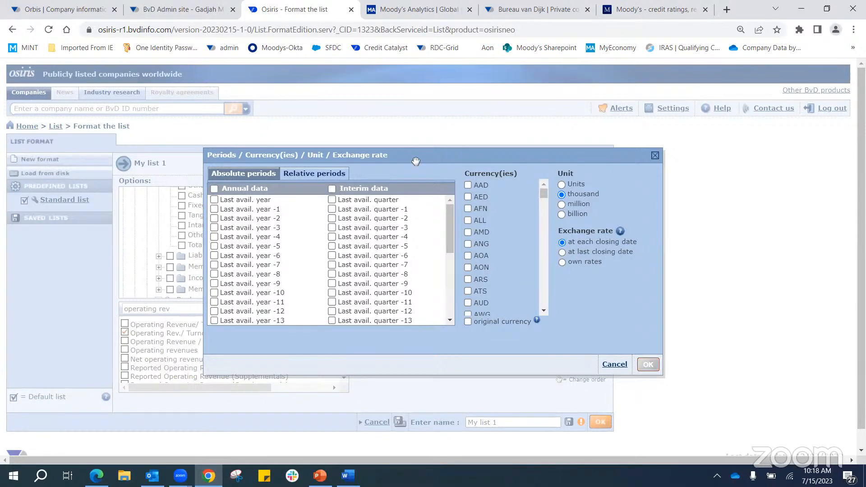
click(215, 200)
click(215, 200)
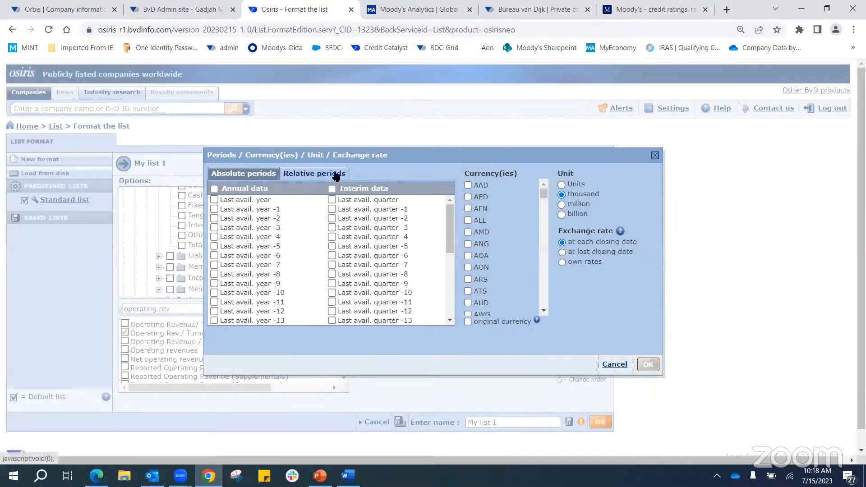
click(253, 176)
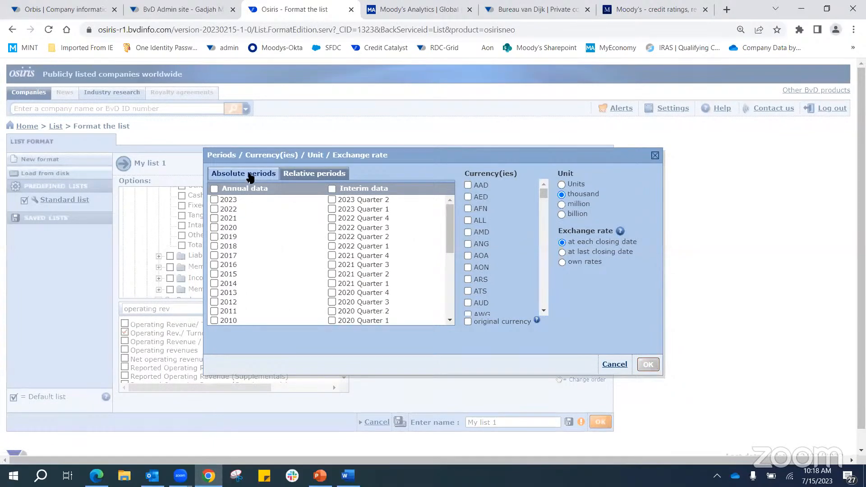
click(214, 209)
click(215, 220)
click(215, 237)
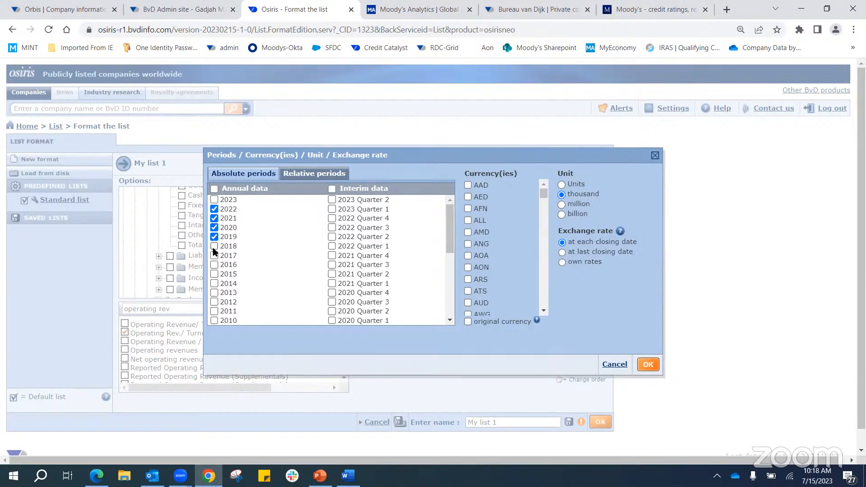
click(215, 246)
drag(544, 198, 529, 294)
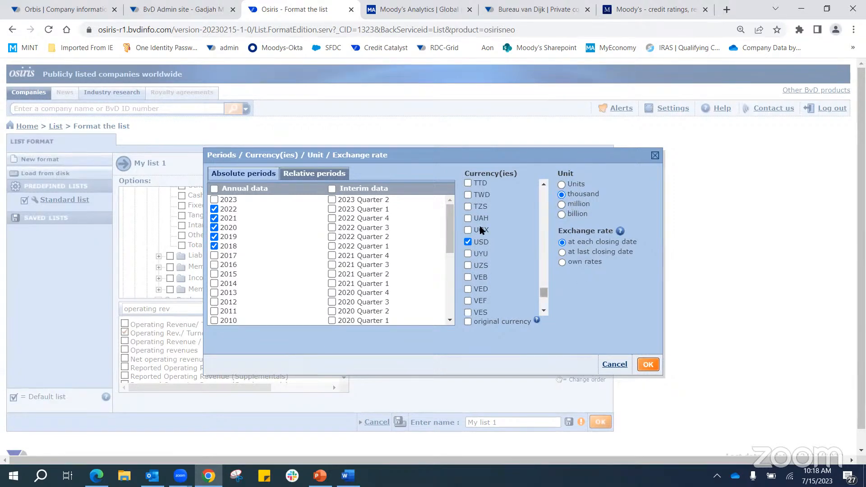
click(648, 365)
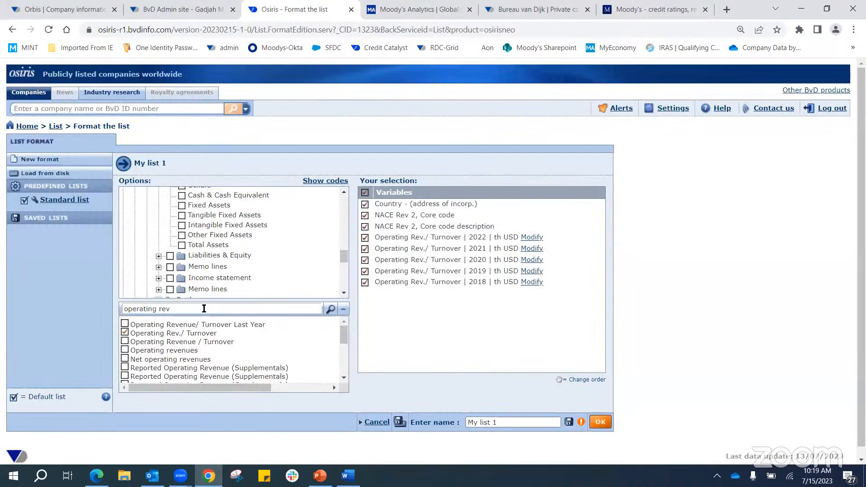
Search the variables for "ebit" and pick the second EBITDA (Income statement) entry as a list column
drag(203, 308, 3, 278)
text(ebit)
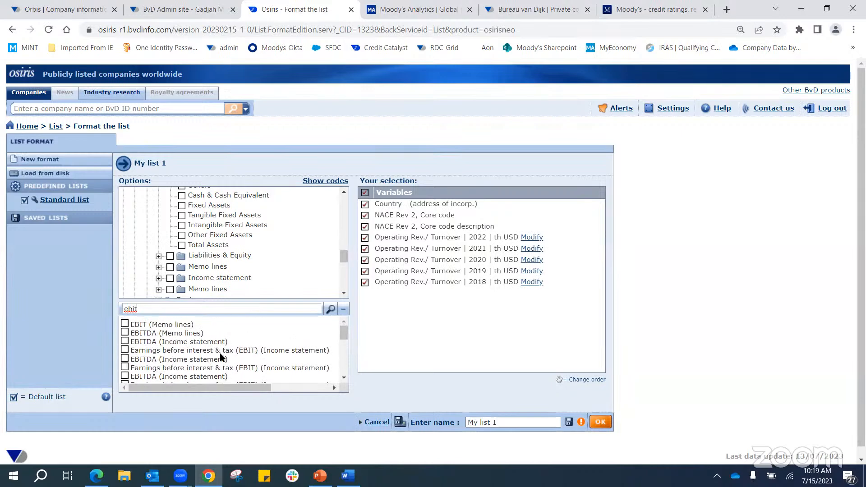
click(125, 359)
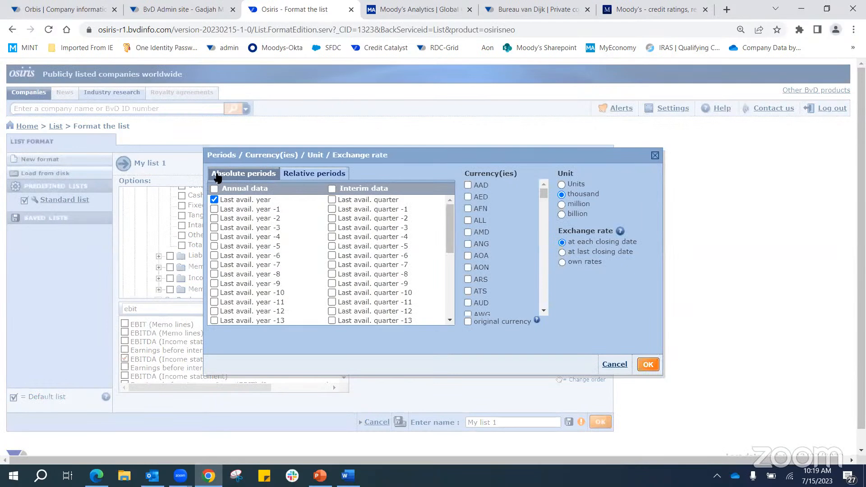
Set the EBITDA columns to the absolute years 2022, 2021, 2020, 2019 and 2018 instead of the last available year
click(214, 199)
click(232, 174)
click(215, 210)
click(215, 219)
click(215, 228)
click(214, 237)
click(215, 247)
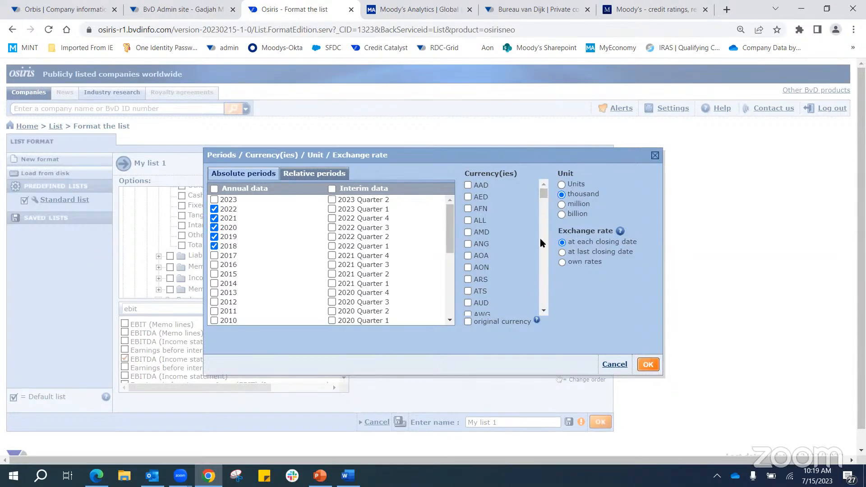
drag(544, 197, 545, 210)
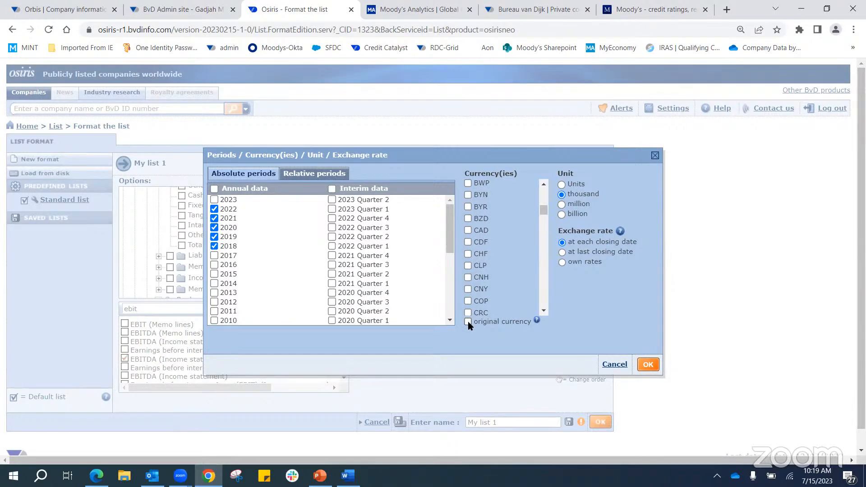
click(648, 364)
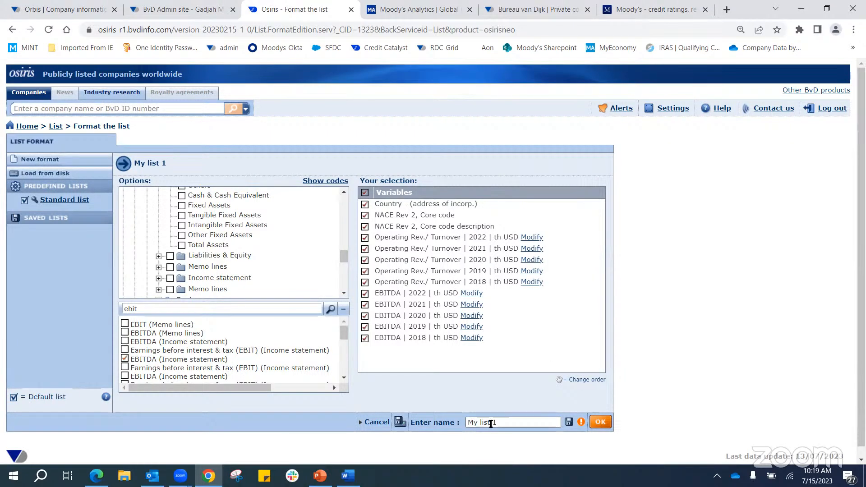
Save the list format under the name MyList15Jul2023 and apply it to the results list
drag(497, 422, 457, 424)
text(MyLitst15Jul2023)
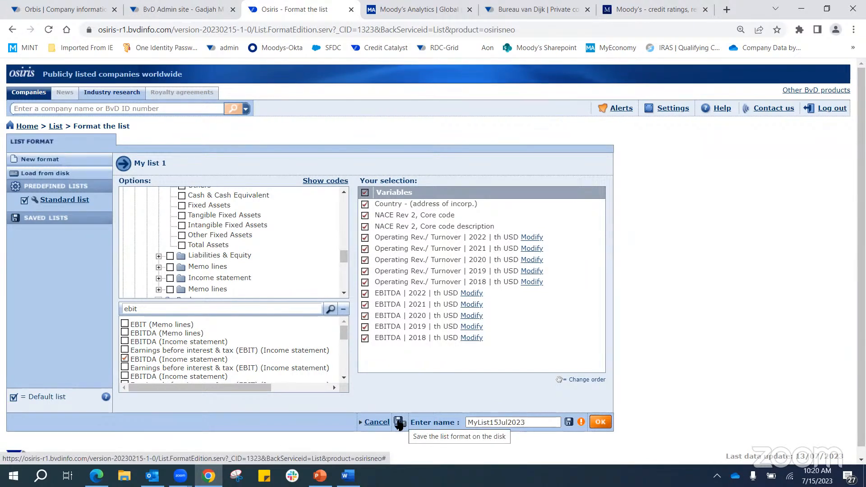
click(401, 427)
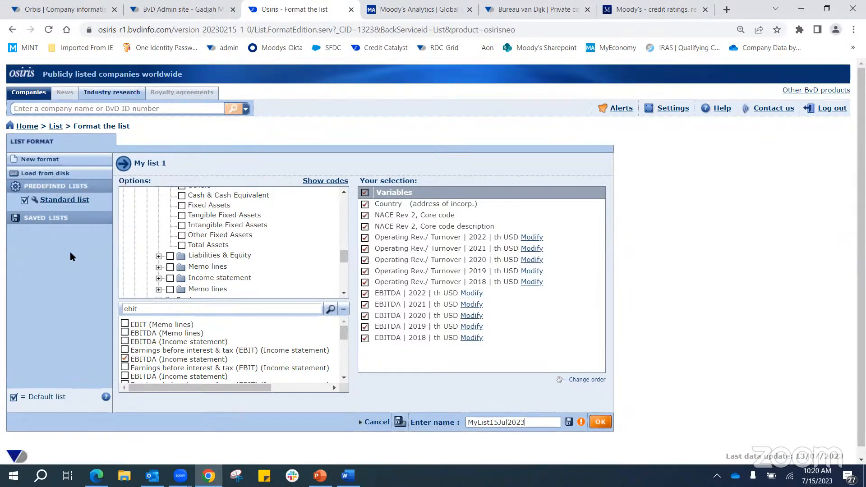
click(569, 422)
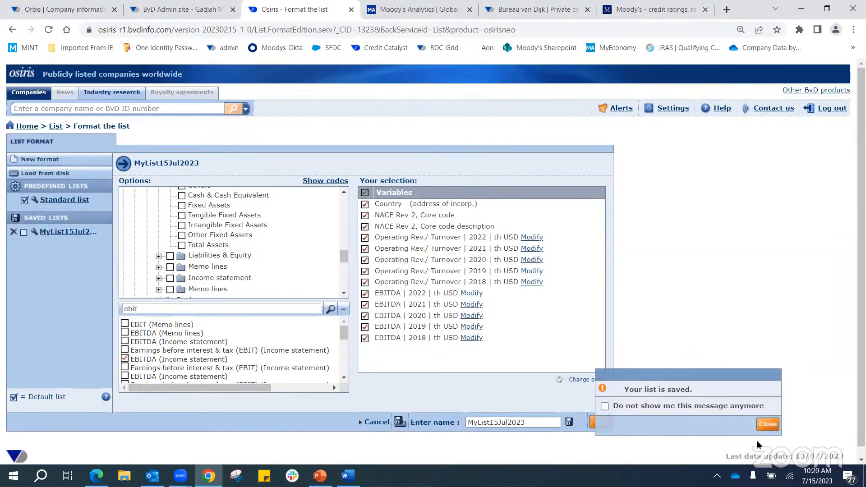
click(768, 426)
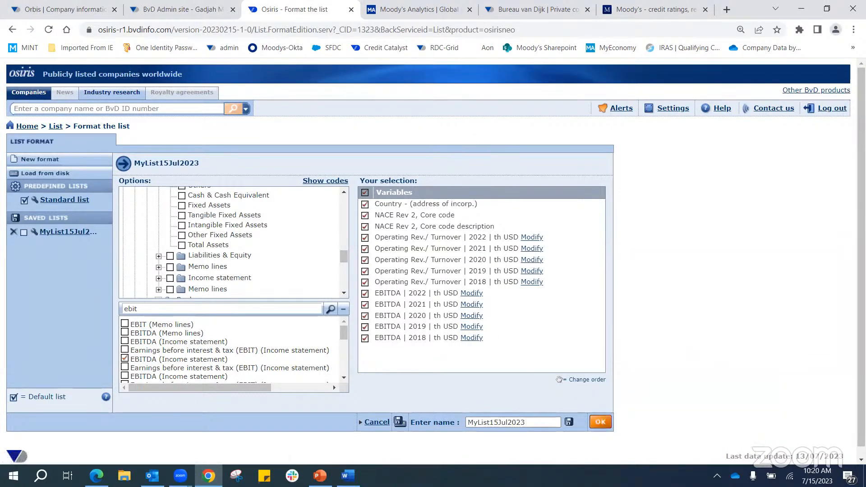
click(602, 423)
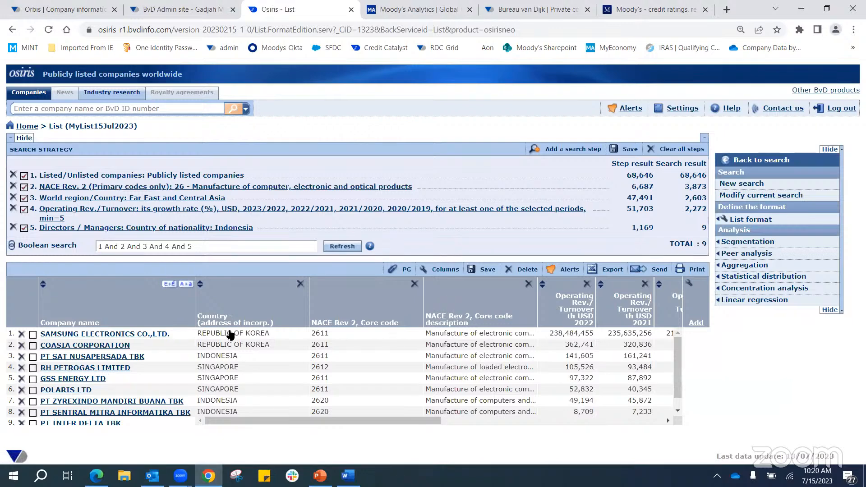
Export the current list for all companies with the search strategy to an Excel (*.xls) file named Osiris_Export_1
drag(357, 423, 579, 433)
drag(15, 423, 16, 422)
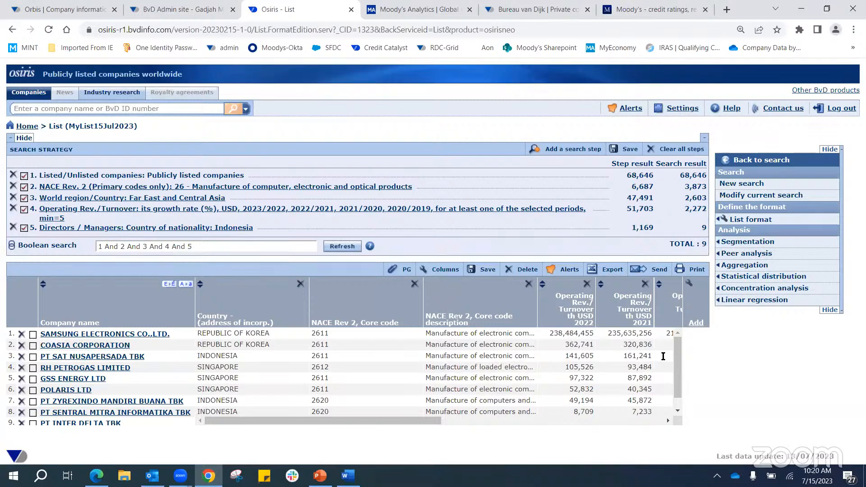
click(607, 271)
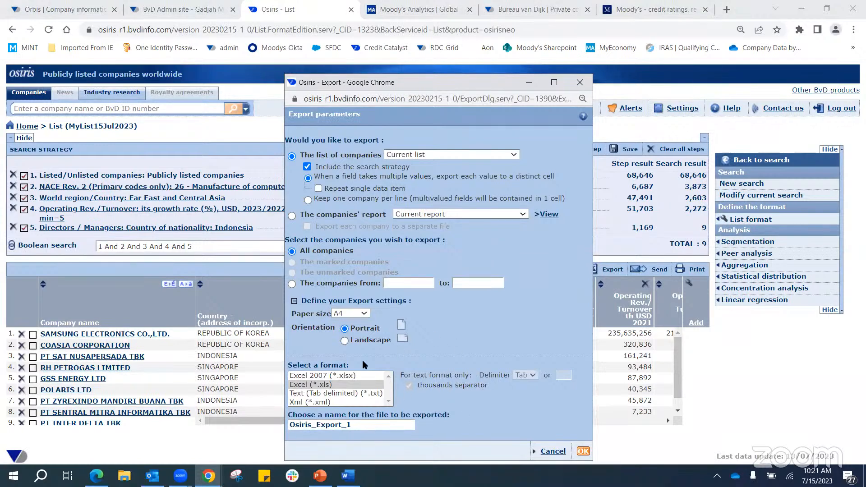
click(583, 451)
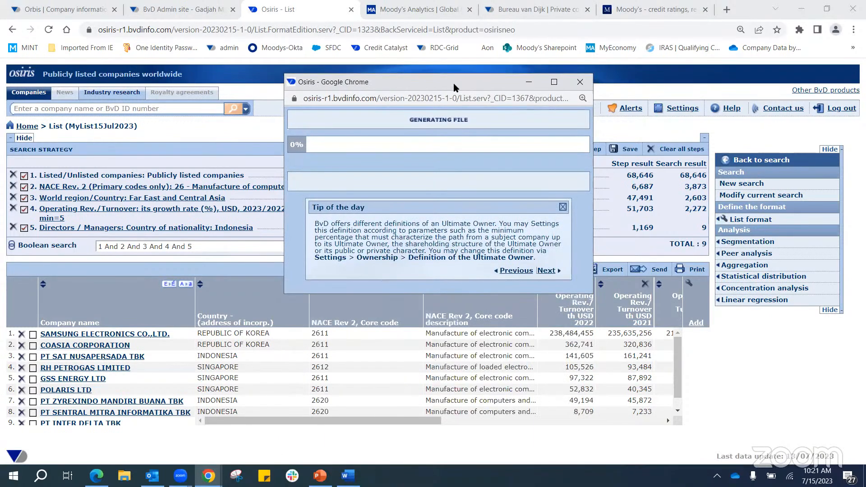
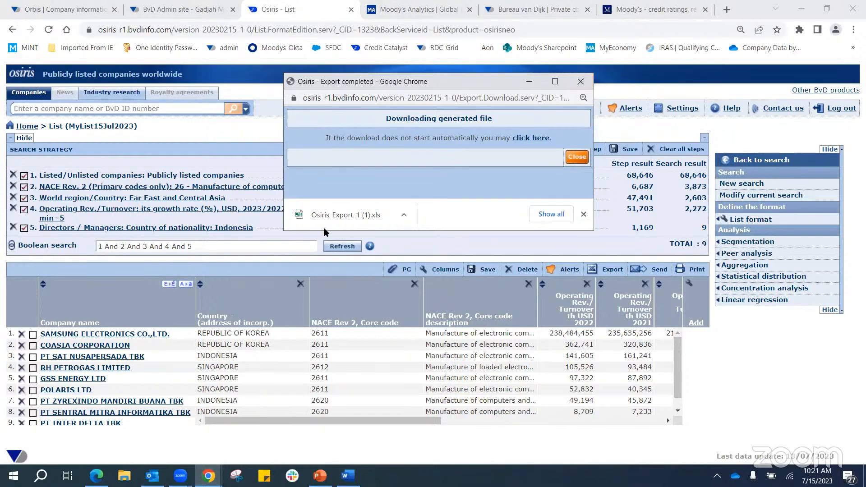
Open the exported Excel file, review its Results sheet, and switch back to the Osiris results list
click(333, 217)
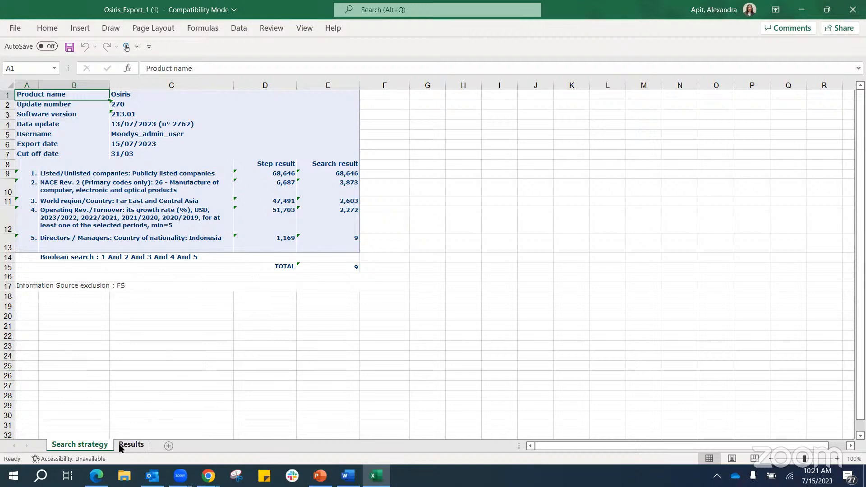
click(138, 446)
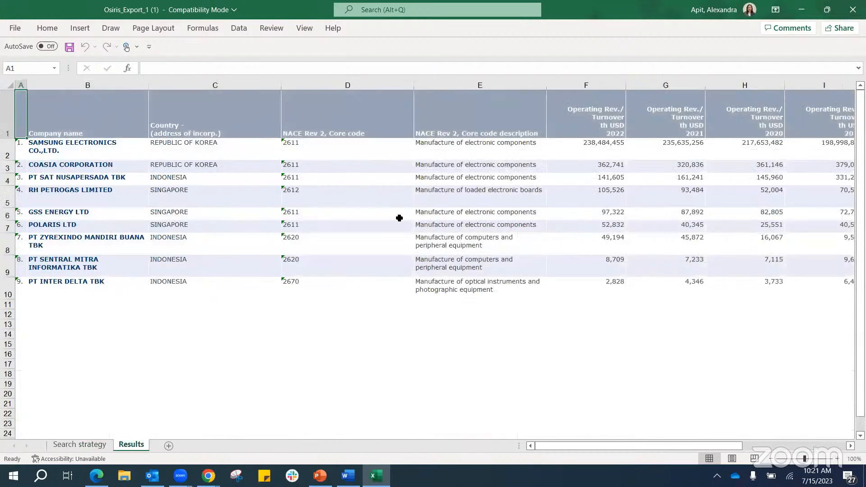
mouse_move(609, 450)
mouse_down()
mouse_move(645, 449)
mouse_move(610, 450)
mouse_up()
click(208, 476)
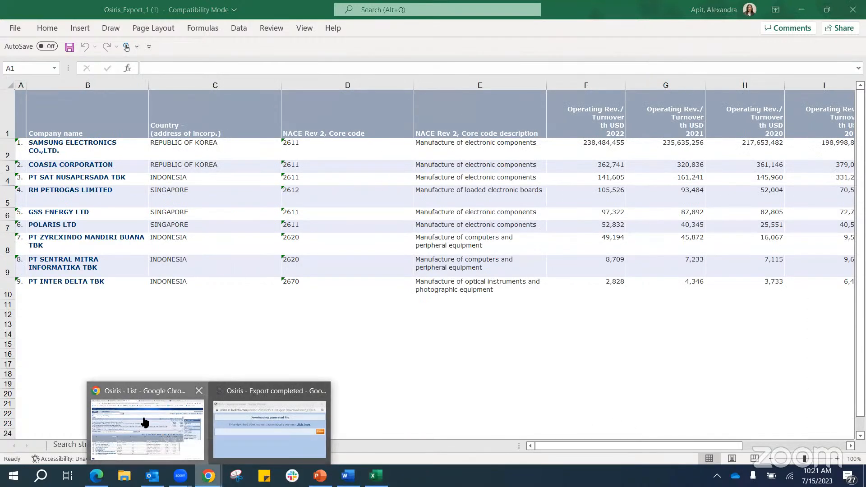
click(152, 431)
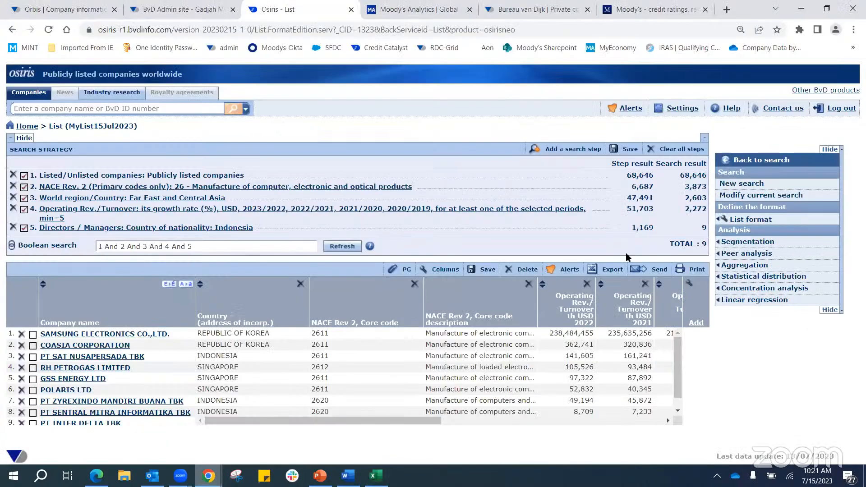
Create an alert by saving company IDs based on BvD ID numbers (*.bvd) as MySearch15Jul23 and proceed to the alert criteria
click(567, 270)
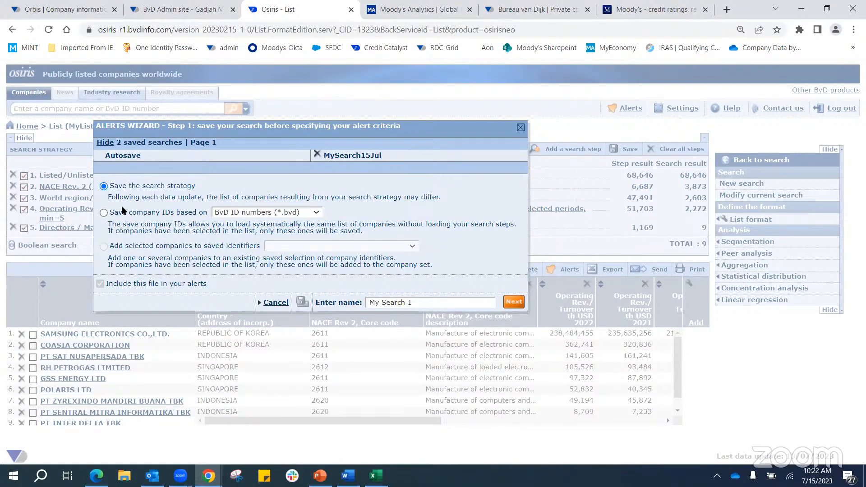
click(104, 214)
drag(444, 303, 261, 300)
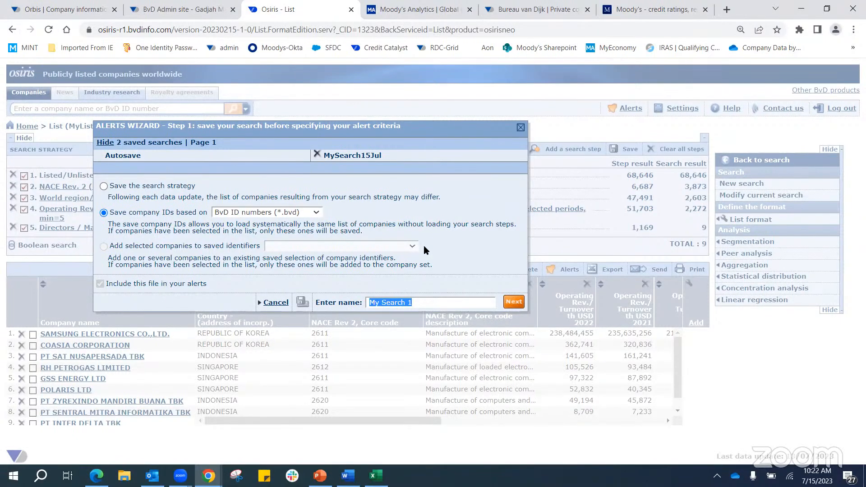
text(MySearch15Jul23)
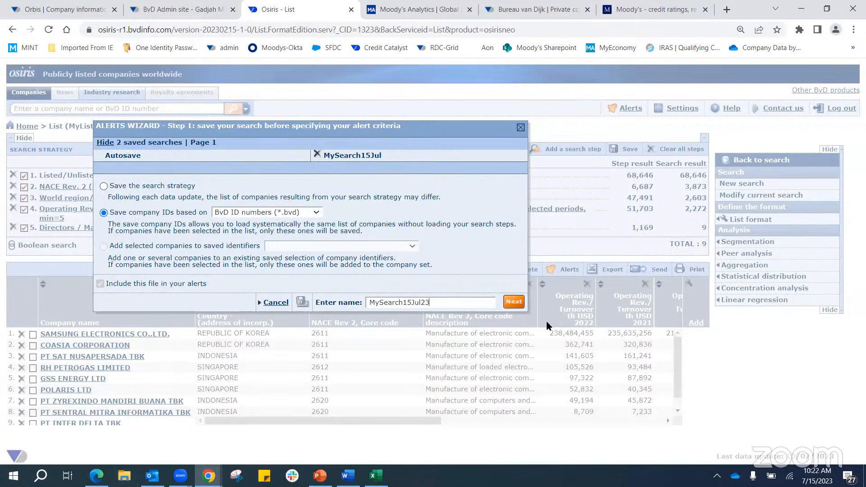
click(514, 302)
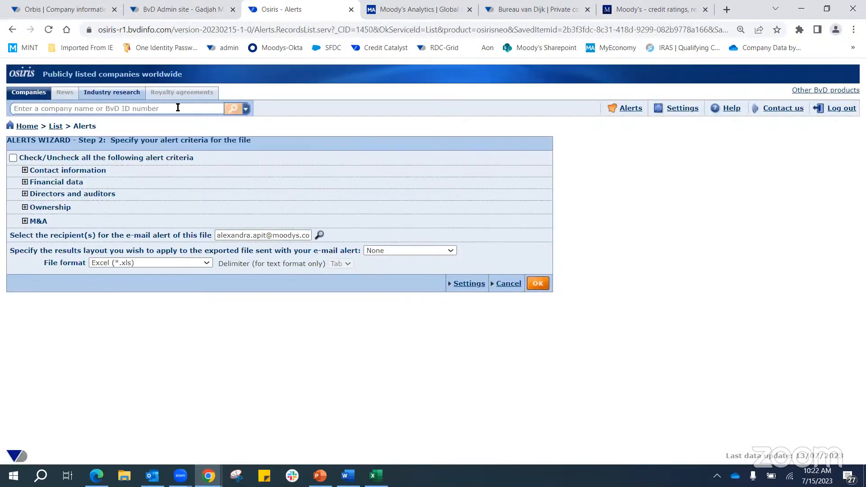
Try the alert criteria Annual accounts and Any shareholders, check the recipient e-mail field, and cancel the alert setup
click(24, 182)
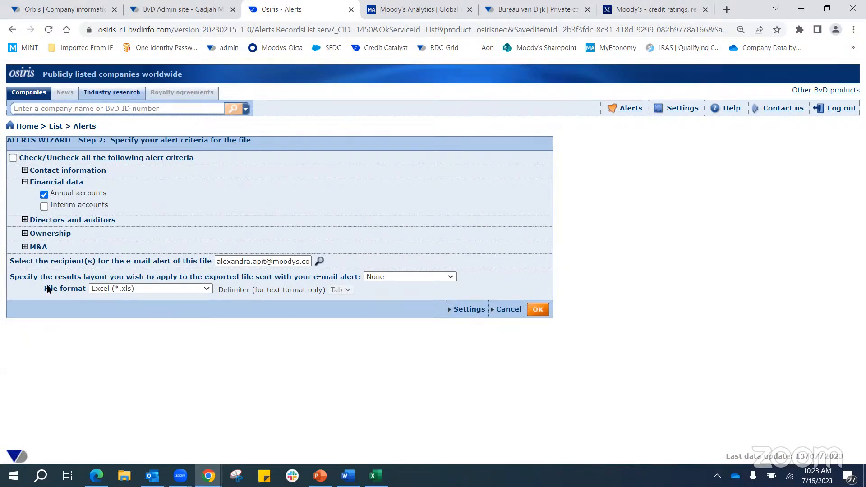
click(25, 220)
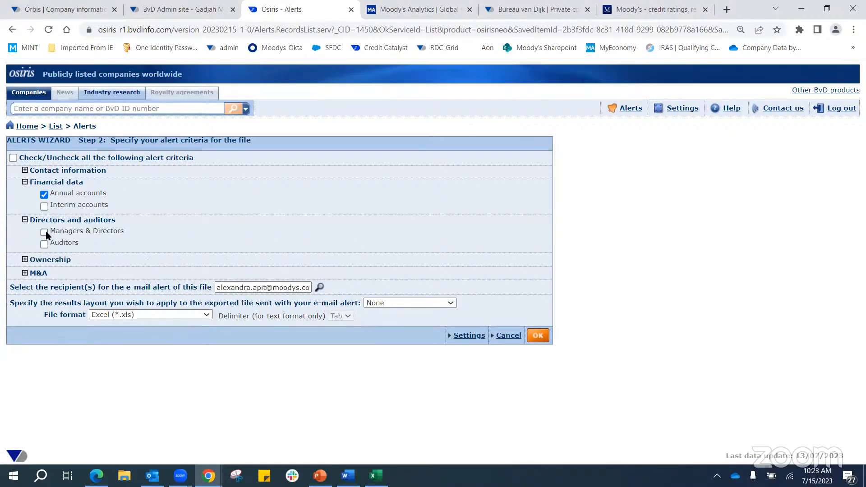
click(25, 259)
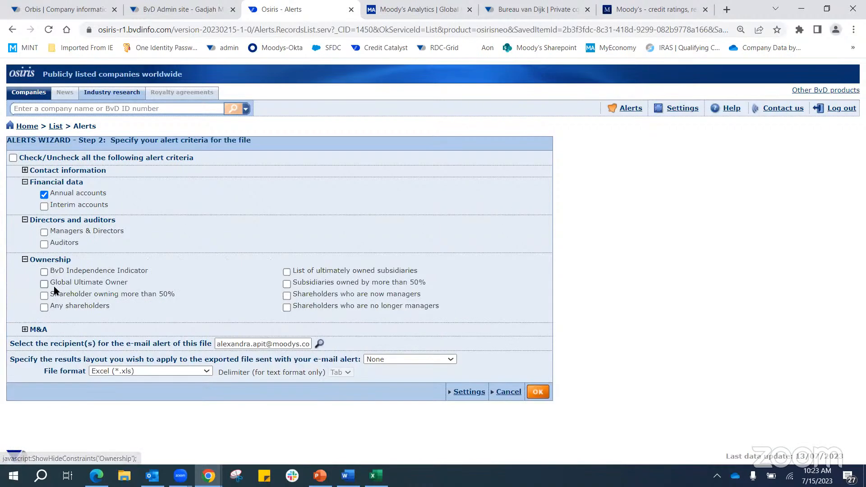
click(45, 309)
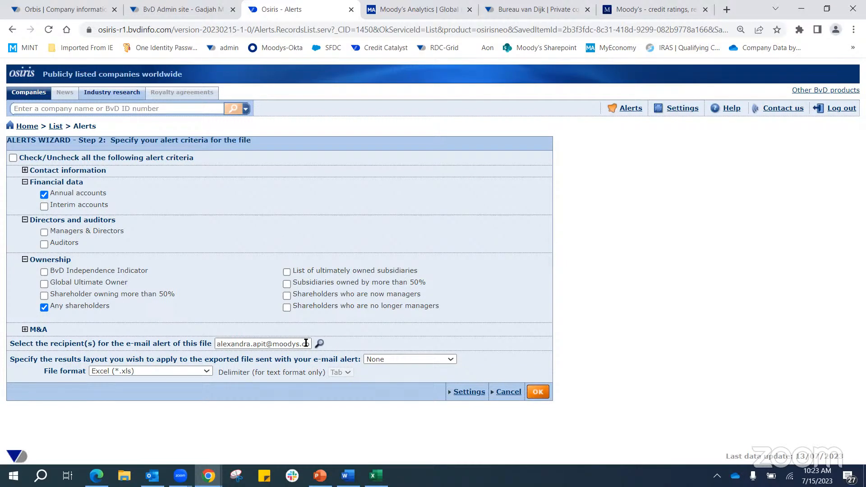
triple_click(258, 345)
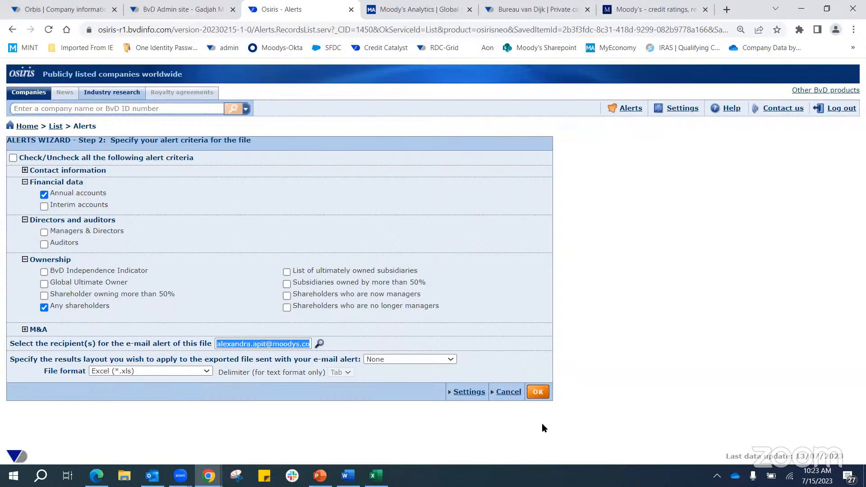
click(509, 392)
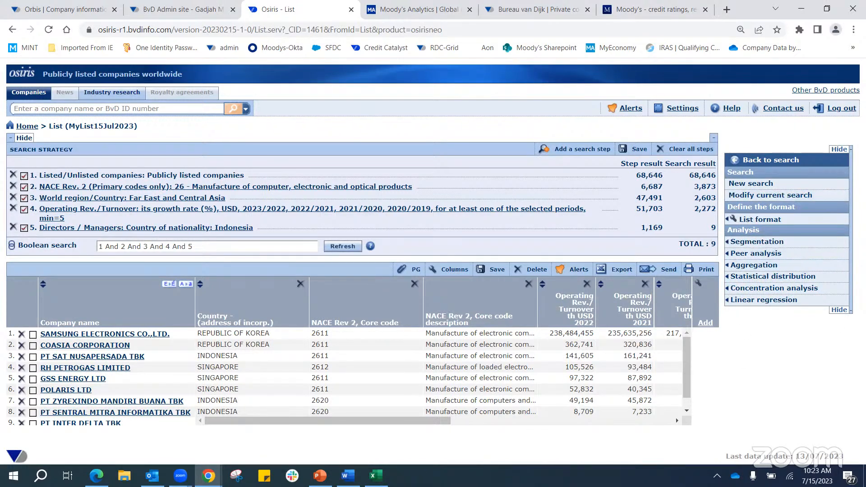
Exclude the Directors / Managers nationality step from the search strategy and return to the search home page
mouse_move(786, 246)
click(25, 228)
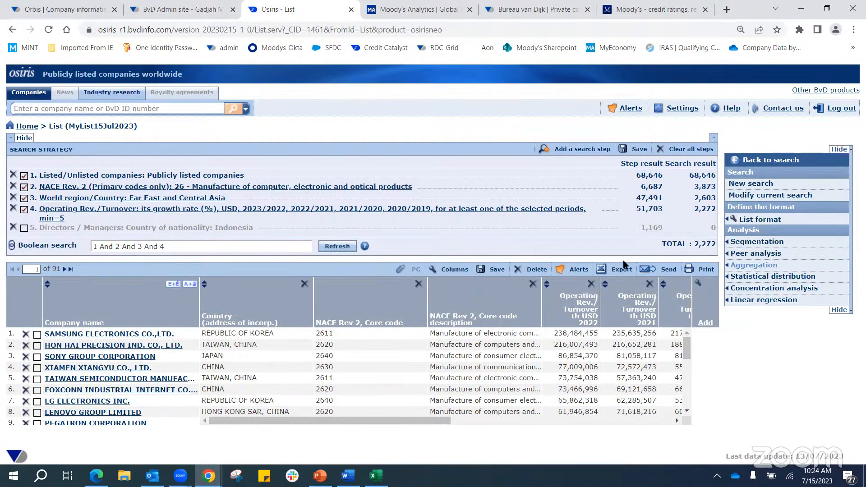
click(28, 128)
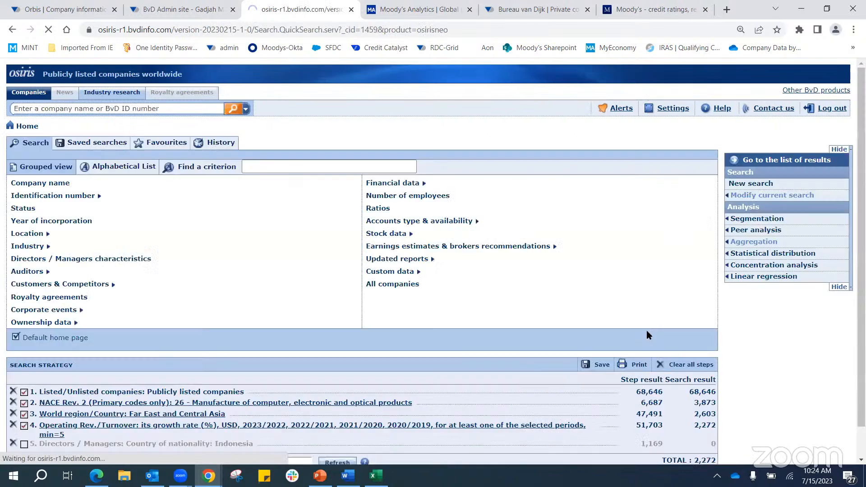
Start a Key financials & Employees search on Operating Rev./Turnover and select the absolute year 2022 as its period
scroll(570, 398, down, 1)
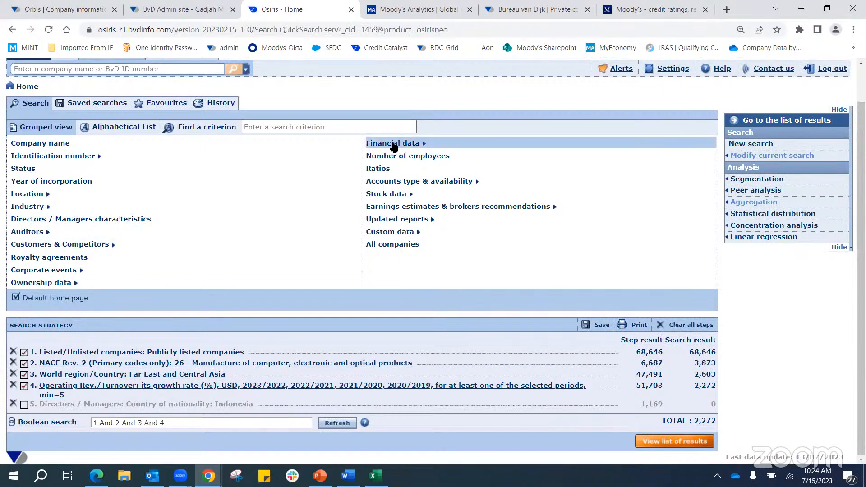
mouse_move(394, 147)
mouse_move(463, 170)
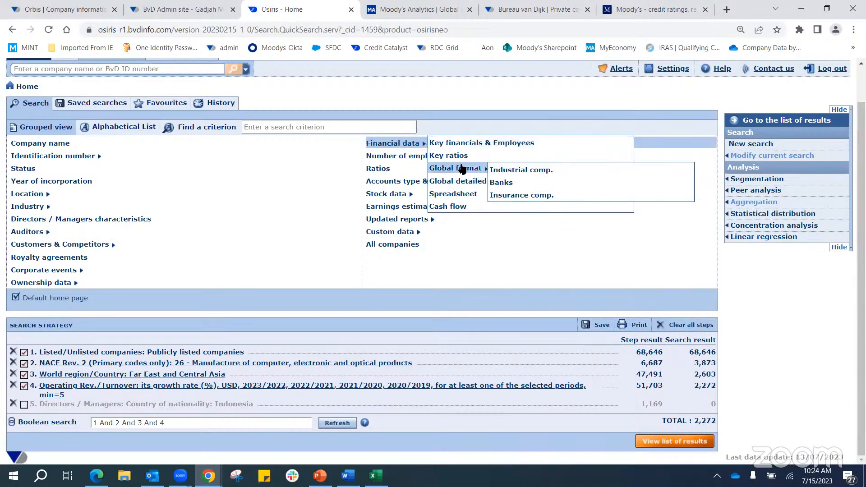
click(463, 150)
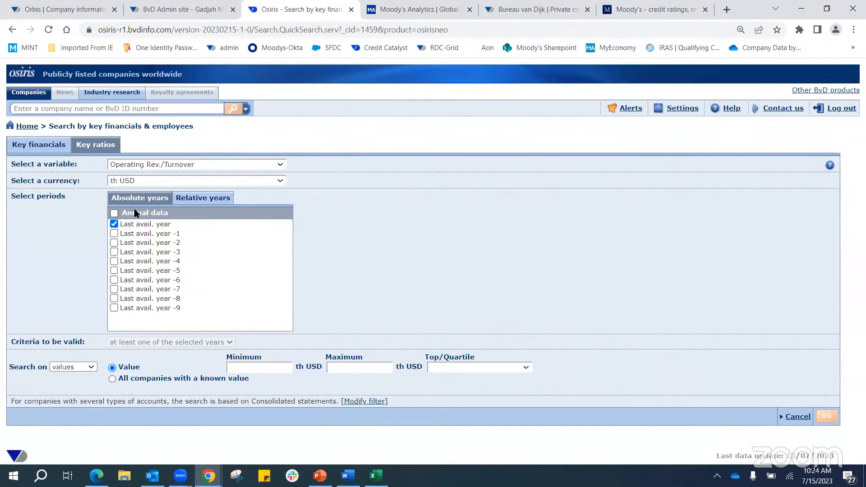
click(140, 199)
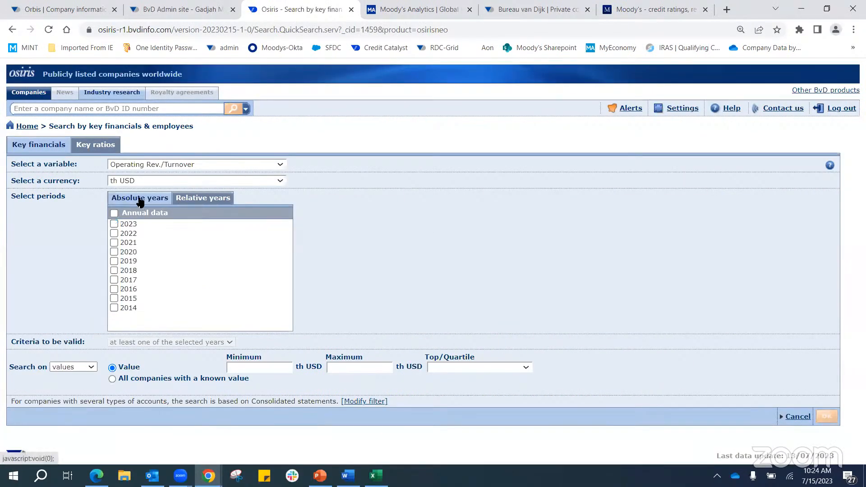
click(114, 234)
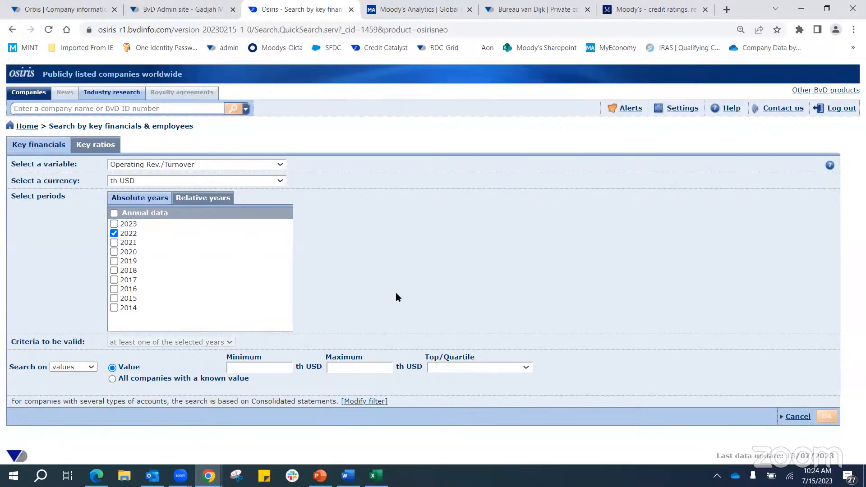
Limit the search to the Top 100 companies by 2022 Operating Rev./Turnover in th USD
click(464, 366)
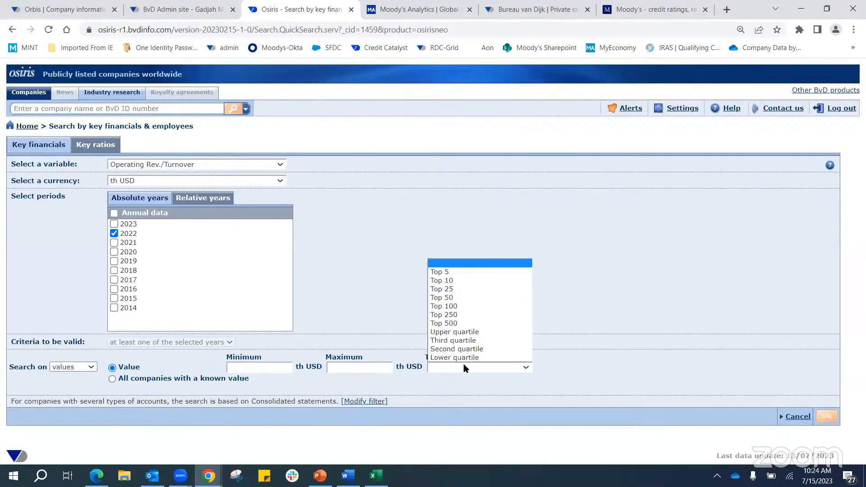
click(459, 306)
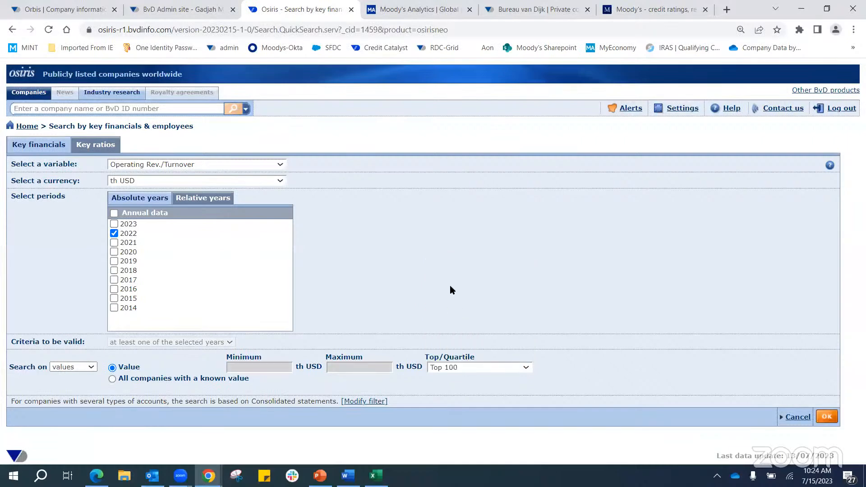
click(828, 416)
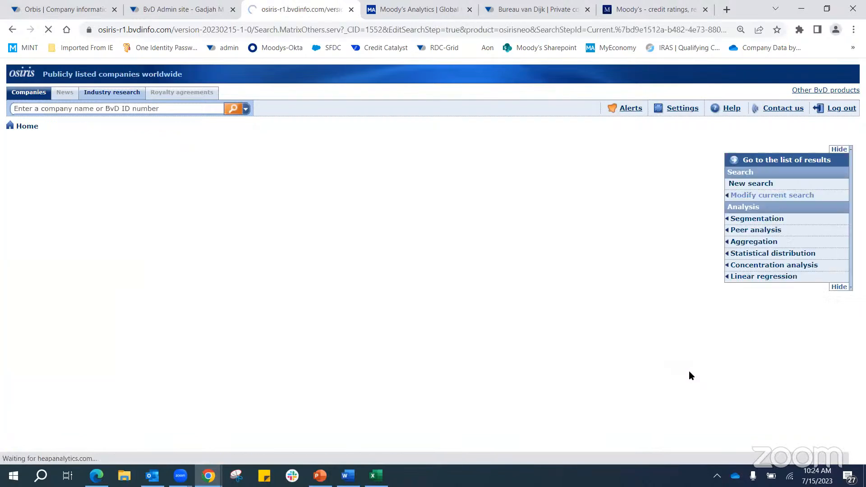
scroll(568, 297, down, 1)
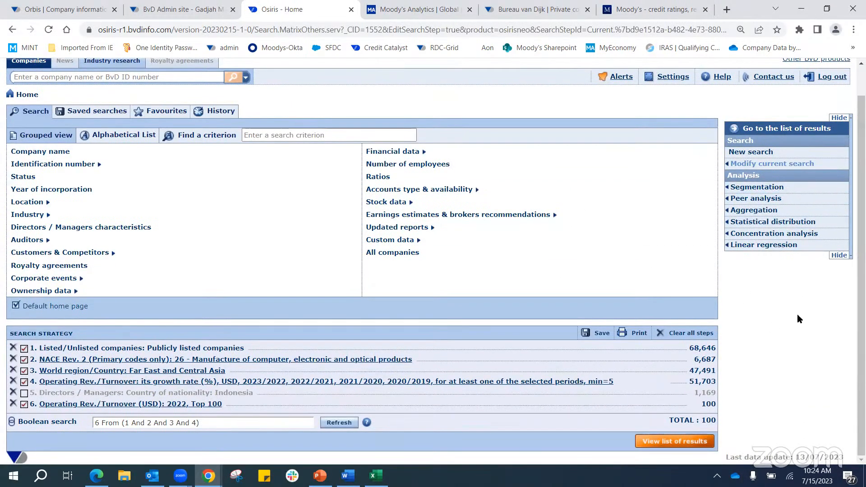
Start a new peer analysis on the companies in the current search
mouse_move(749, 188)
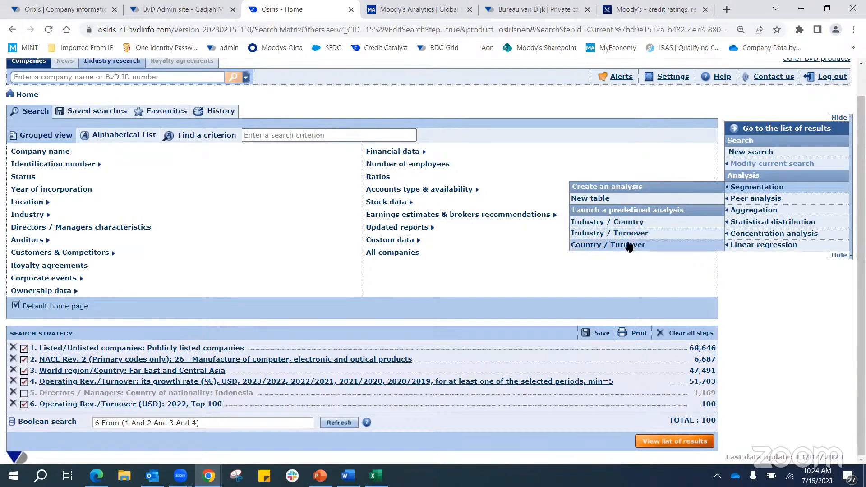
mouse_move(772, 200)
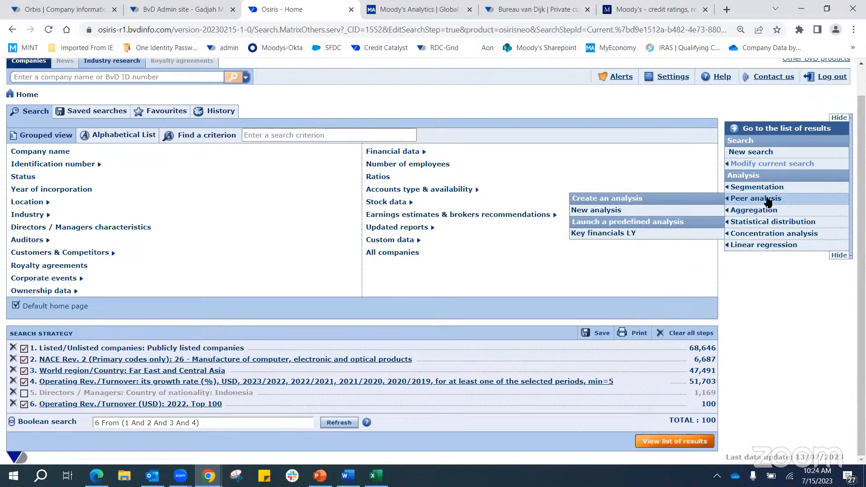
click(616, 214)
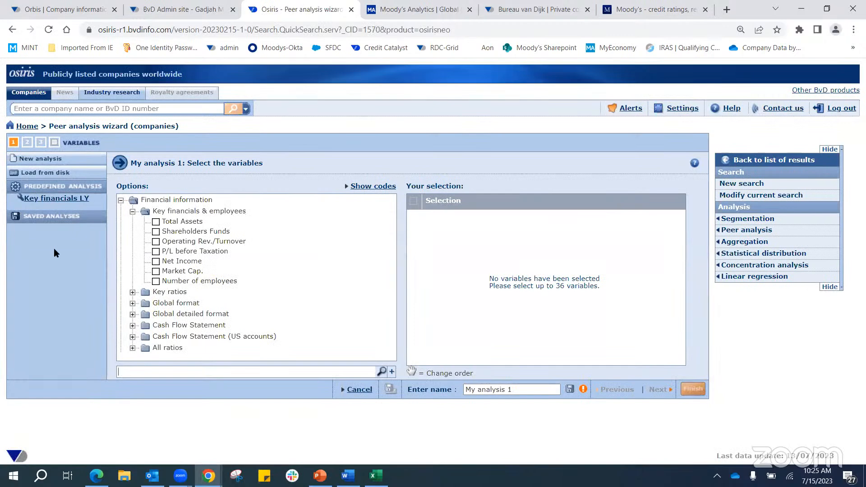
Add Operating Rev./Turnover, Net Income and Profit Margin (%) as variables of the peer analysis
click(156, 242)
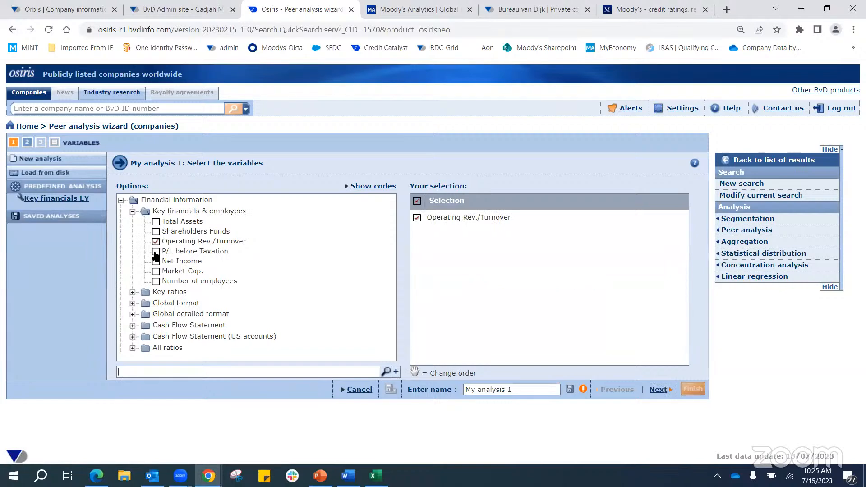
click(133, 293)
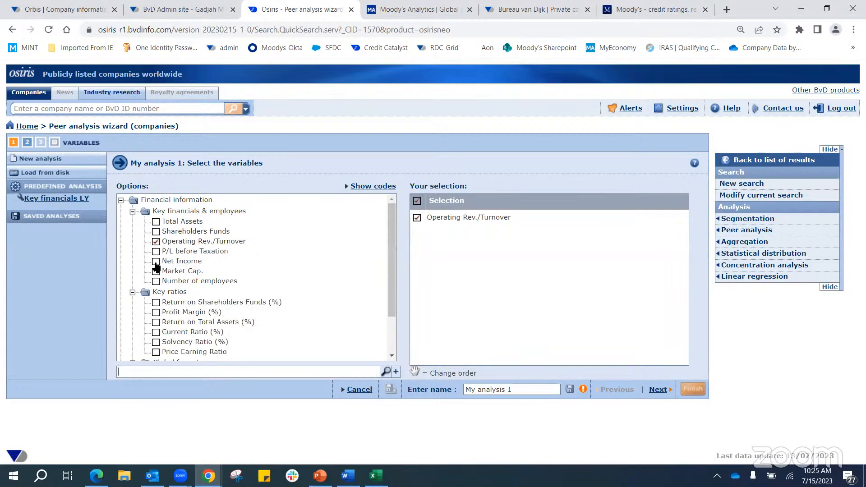
click(170, 261)
scroll(183, 267, down, 1)
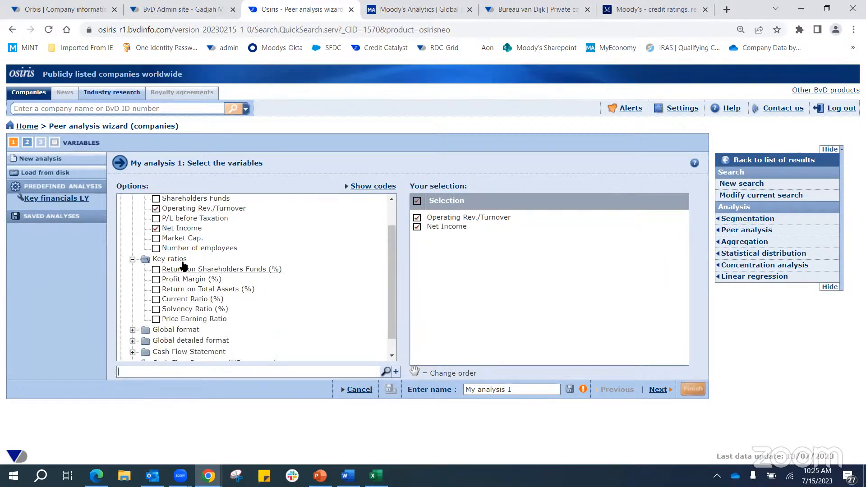
scroll(183, 266, down, 1)
click(155, 261)
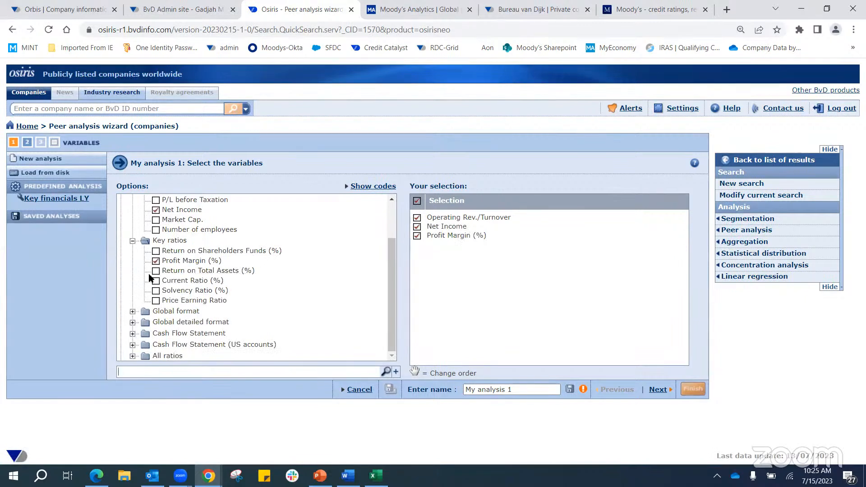
Add Gross Profit and P/L before Tax from the global-format industrial companies' income statement, and continue to the year selection
click(132, 311)
scroll(239, 297, down, 1)
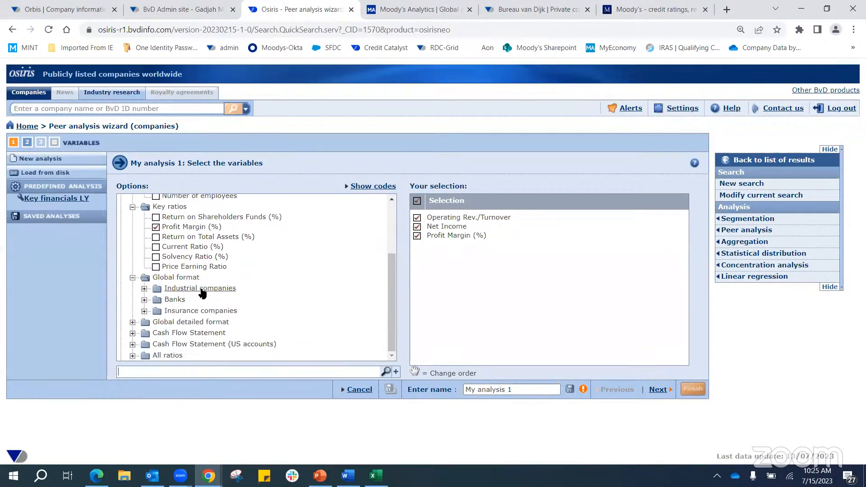
click(144, 289)
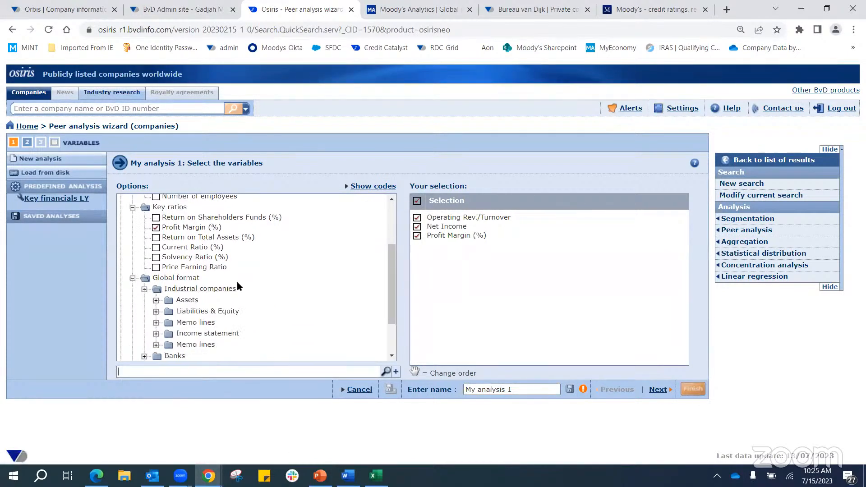
scroll(240, 293, down, 3)
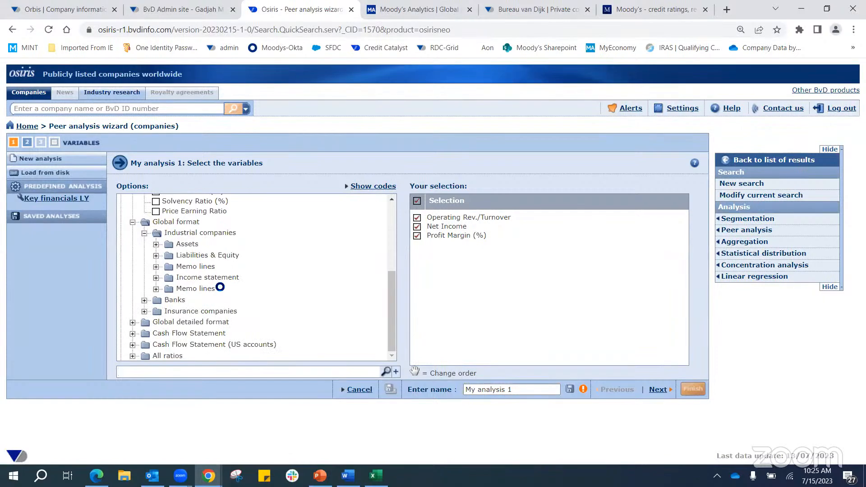
click(156, 277)
scroll(335, 296, down, 5)
scroll(202, 234, up, 2)
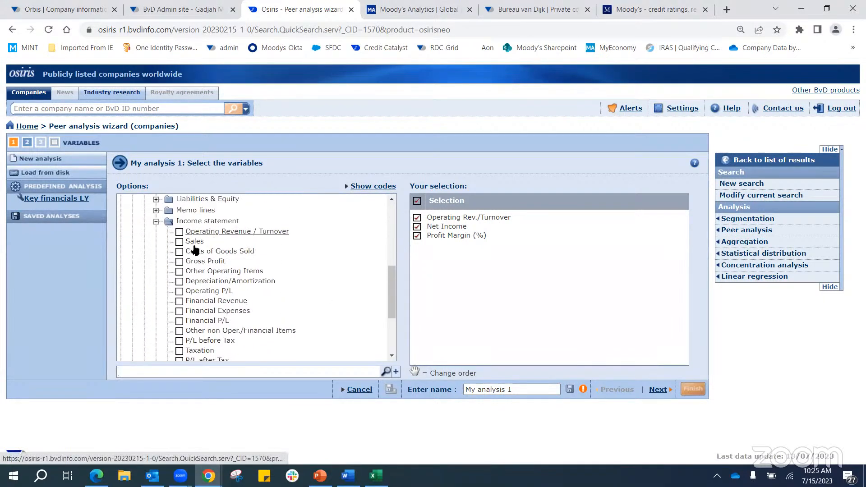
click(180, 261)
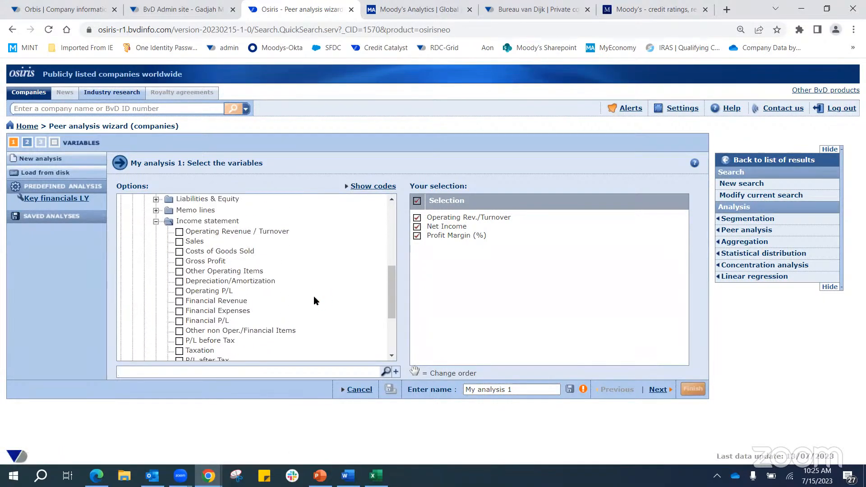
scroll(313, 296, down, 3)
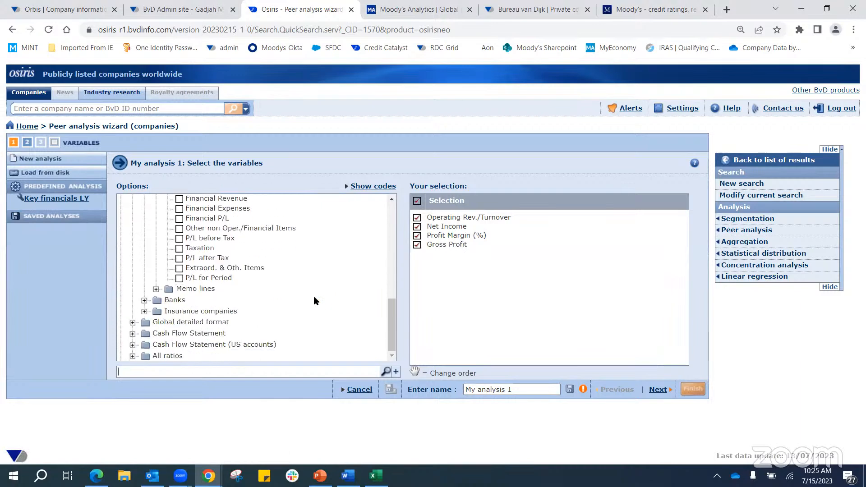
click(180, 239)
click(657, 390)
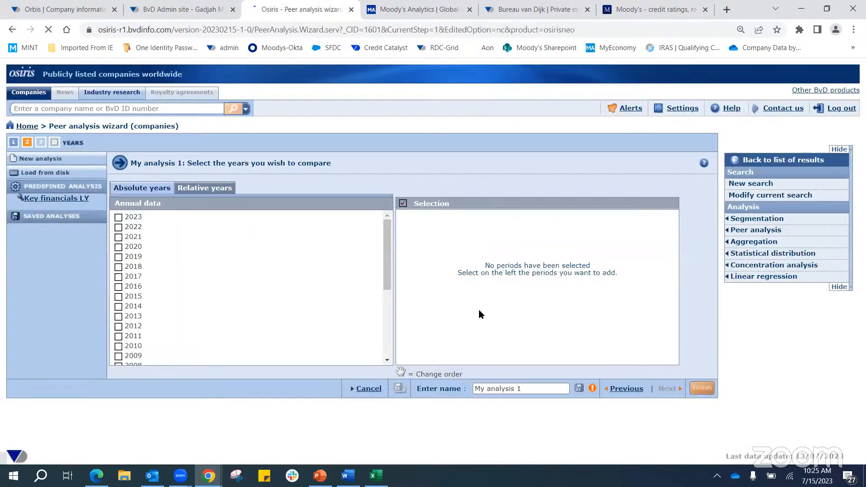
Select 2022, 2021 and 2020 as the years to compare and continue to the sections
click(120, 228)
click(119, 237)
click(119, 248)
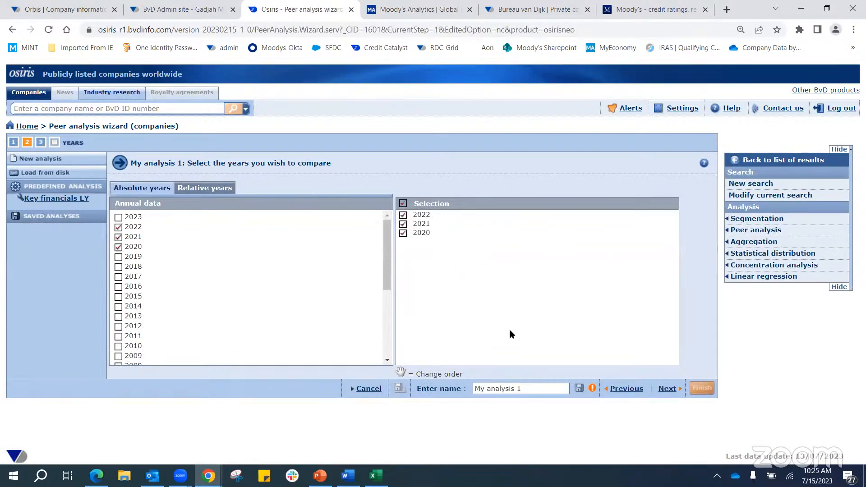
click(667, 387)
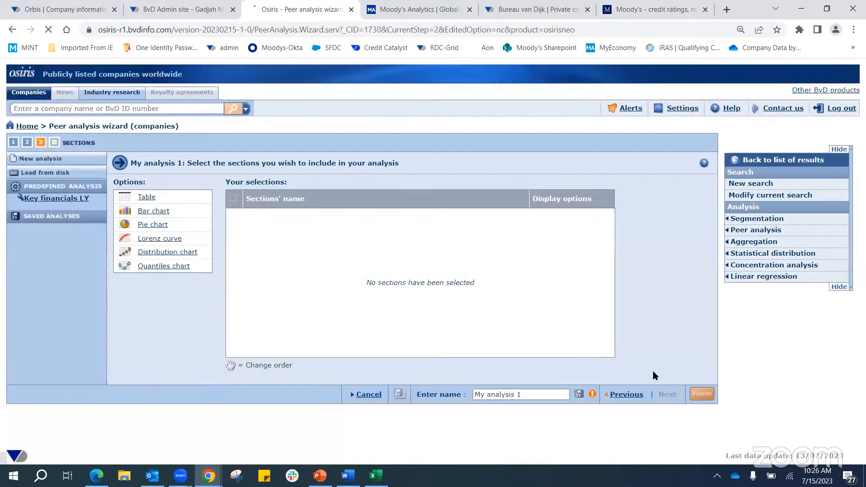
Include a table, bar chart, Lorenz curve and quantiles chart in the analysis and generate it
click(146, 198)
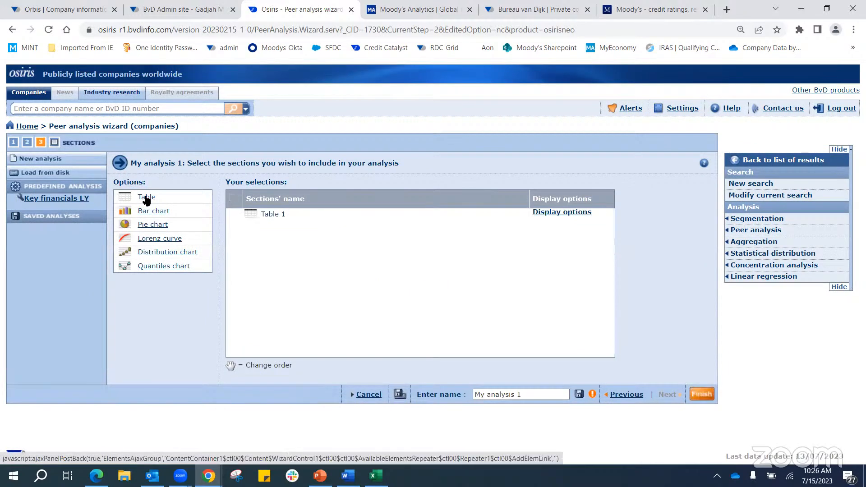
click(155, 213)
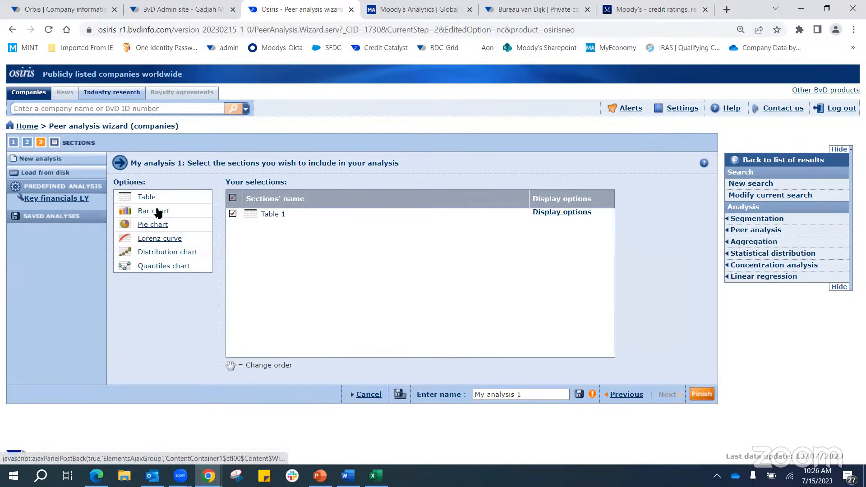
click(161, 238)
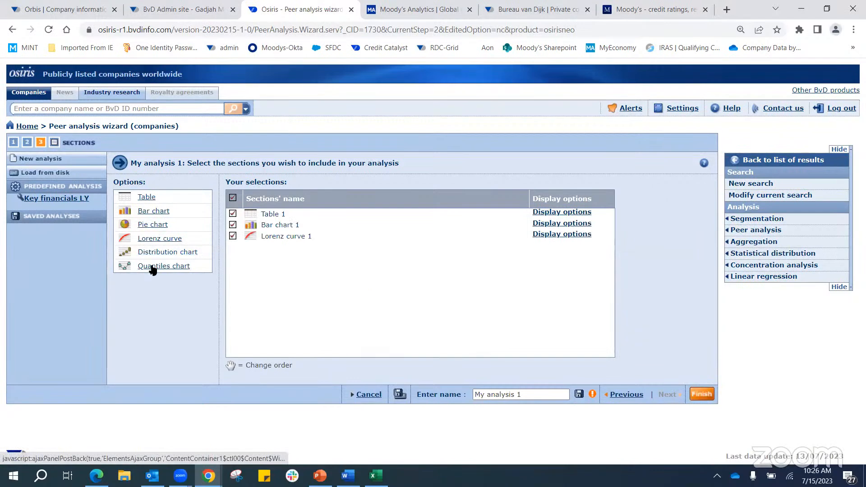
click(159, 267)
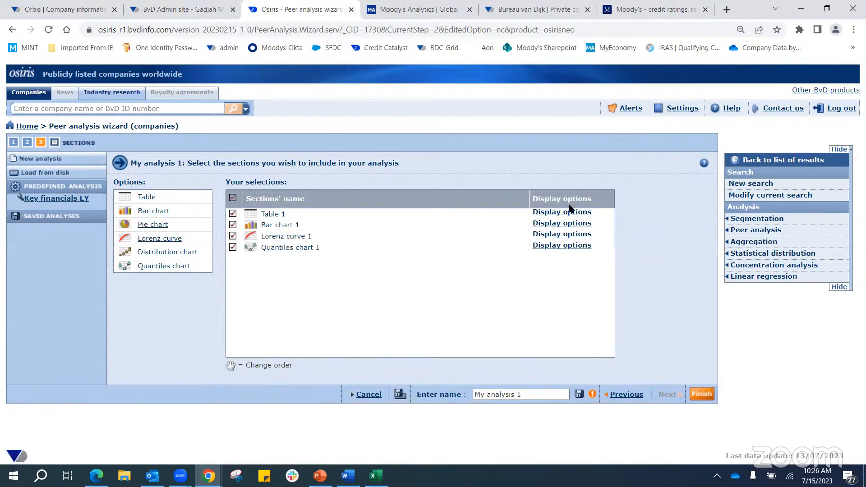
click(701, 396)
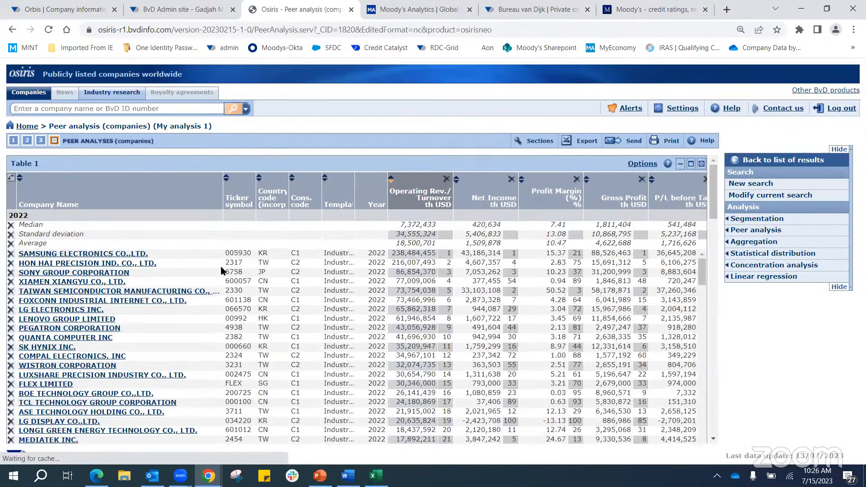
Look through the peer comparison table and sort it by company name
scroll(113, 305, down, 3)
scroll(163, 302, up, 5)
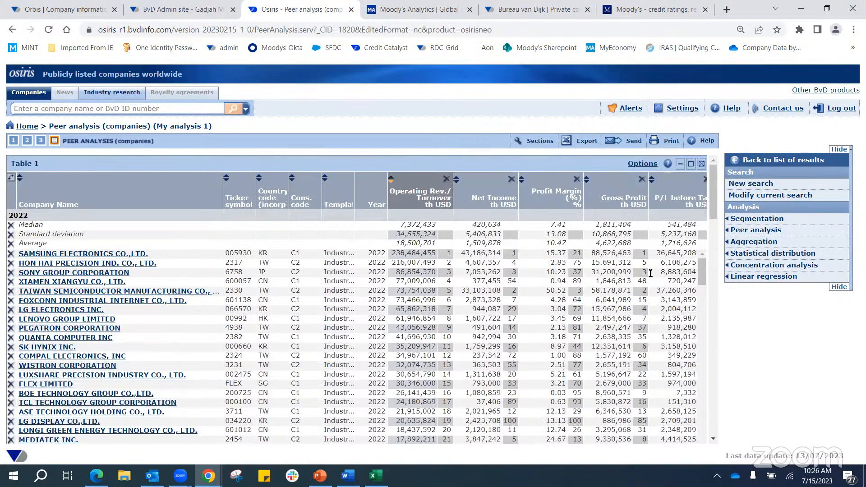
drag(714, 203, 721, 184)
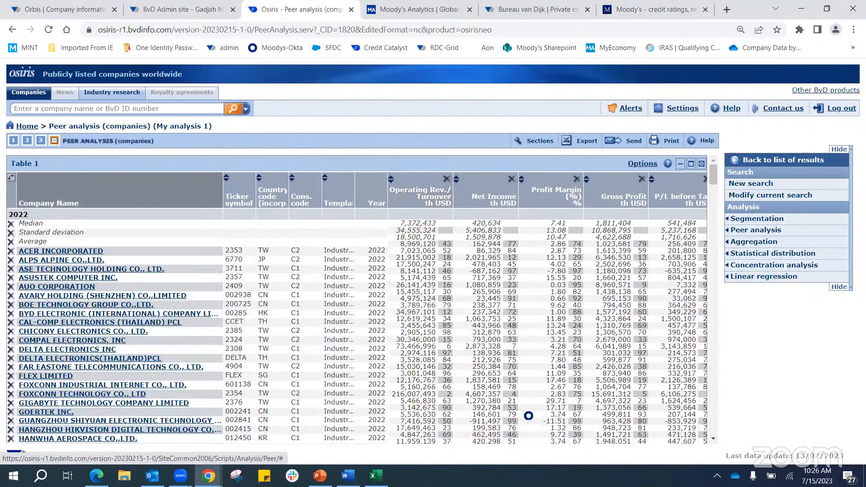
scroll(528, 412, down, 8)
scroll(58, 218, up, 8)
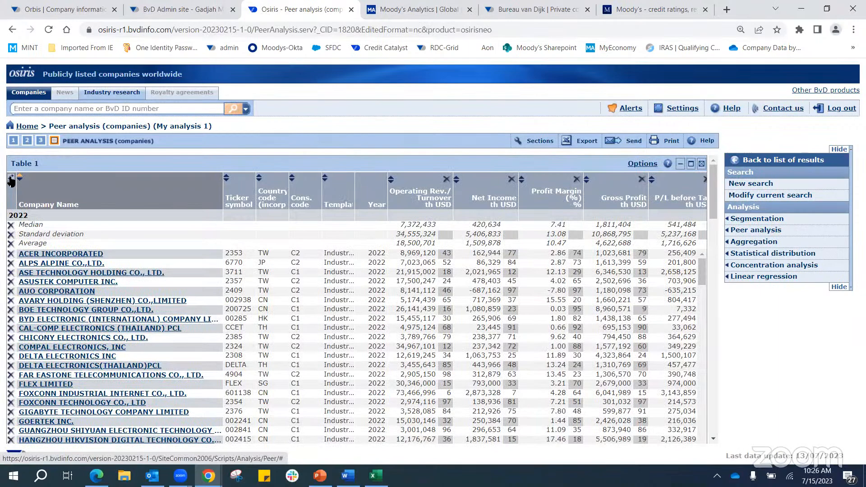
Swap the rows and columns of the comparison table and review the operating revenue bar chart below it
click(11, 181)
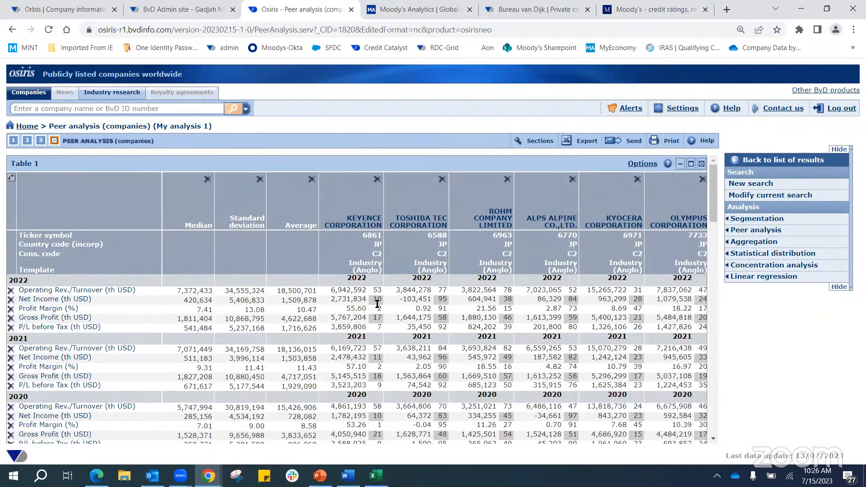
scroll(375, 348, down, 5)
scroll(378, 334, down, 5)
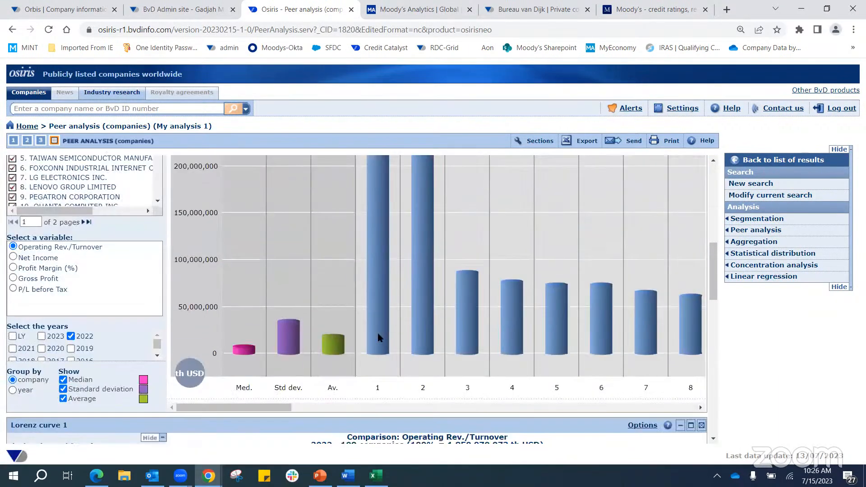
scroll(374, 333, up, 6)
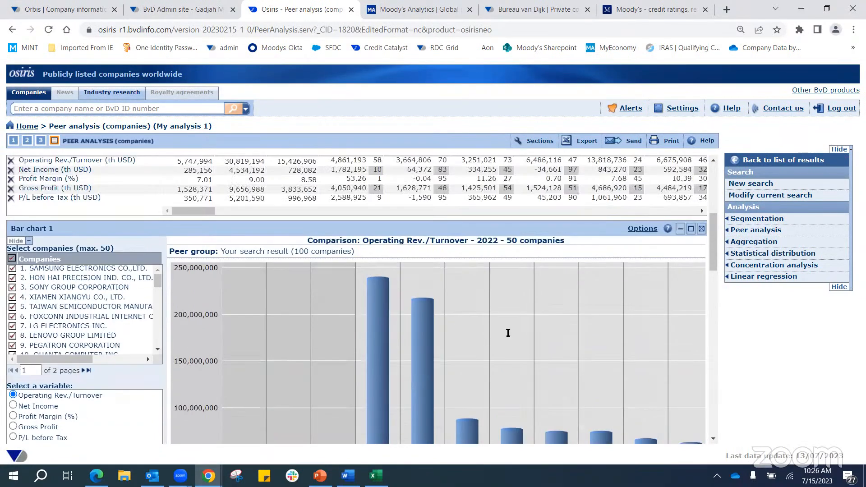
scroll(529, 363, up, 3)
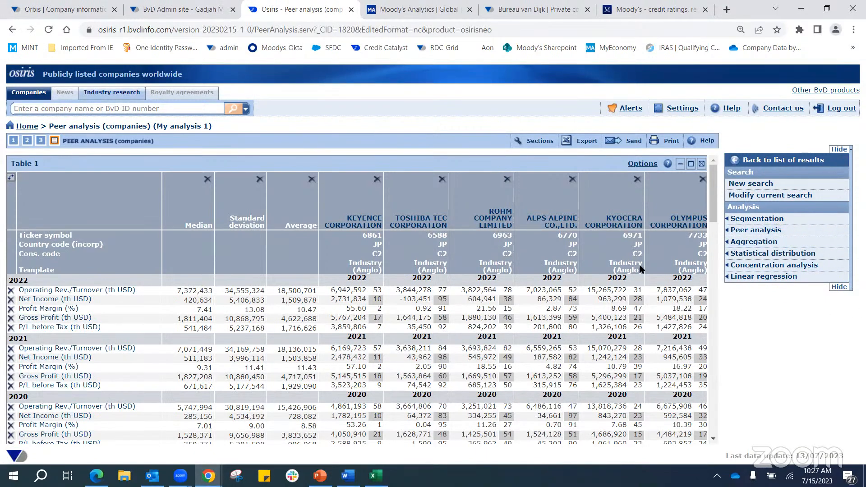
Return to the home page, review the search strategy and activate the company name search field
click(25, 126)
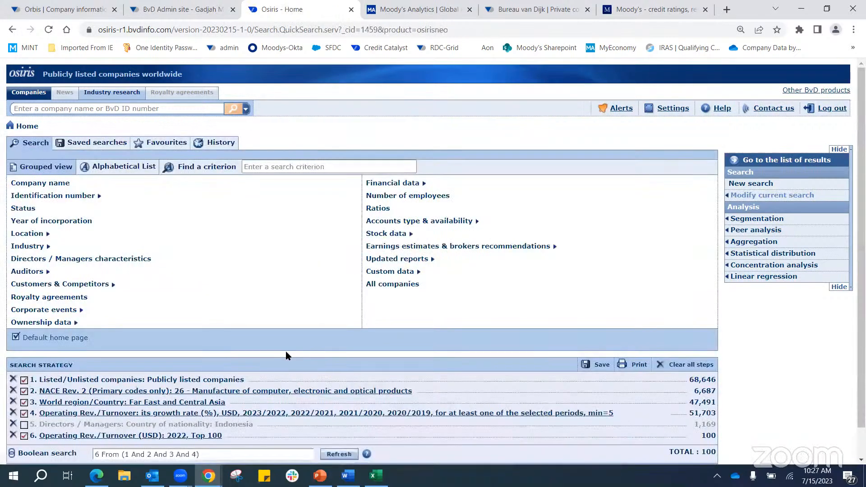
scroll(334, 372, down, 2)
mouse_move(481, 215)
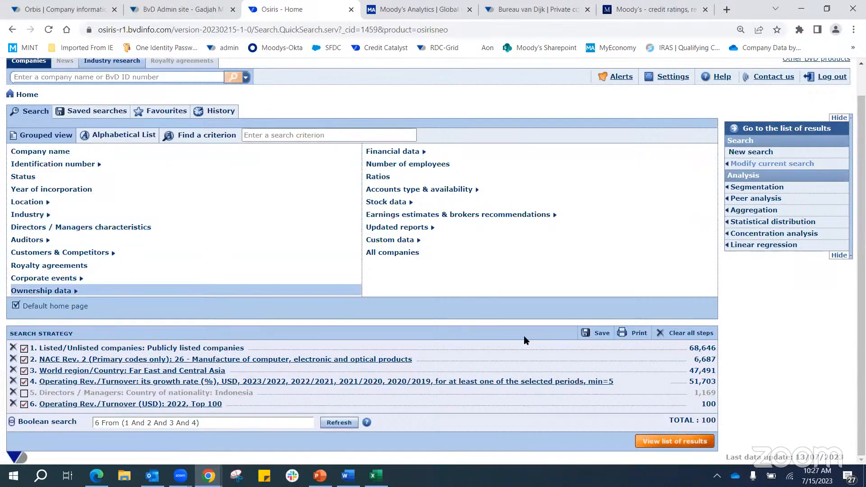
click(199, 76)
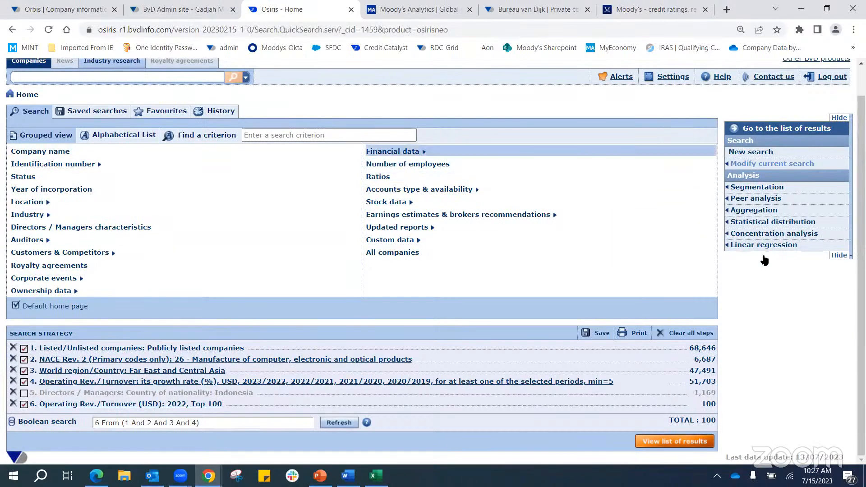
View the list of the top 100 companies and open the report for Samsung Electronics Co.,Ltd
click(671, 444)
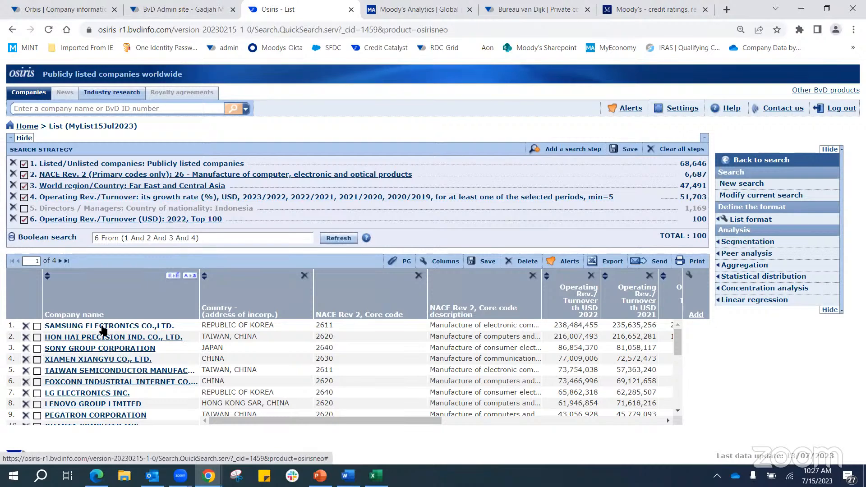
scroll(258, 346, down, 3)
scroll(253, 334, up, 3)
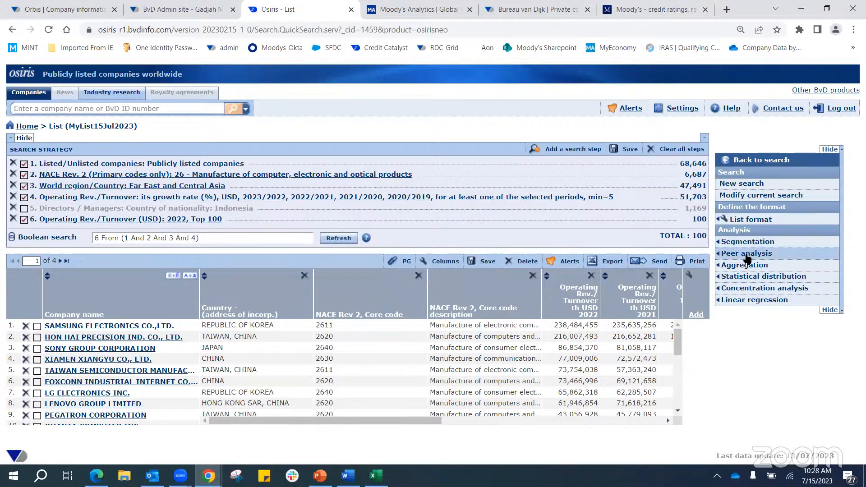
mouse_move(748, 259)
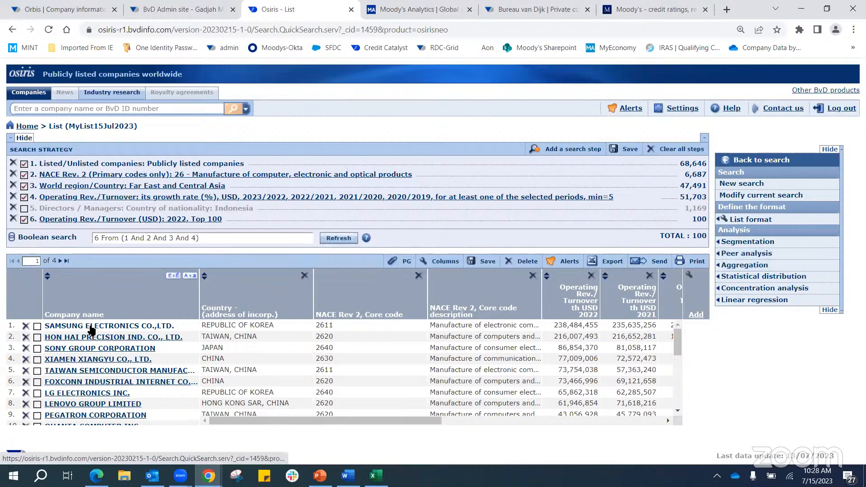
click(90, 327)
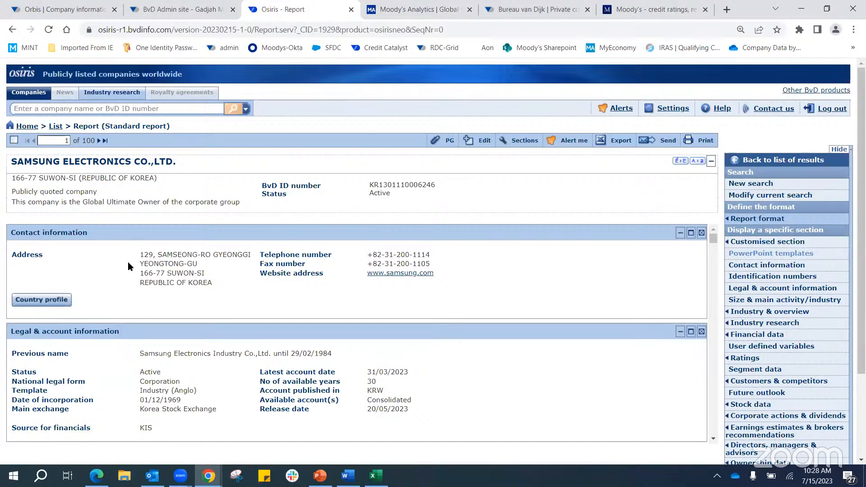
Look through the standard report's legal and account information, size and activity, company ratings, and key financials
scroll(324, 282, down, 3)
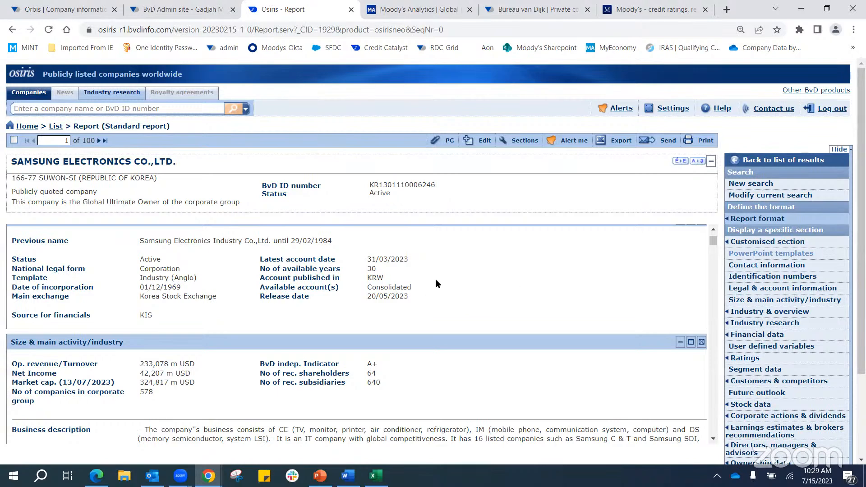
scroll(410, 304, down, 3)
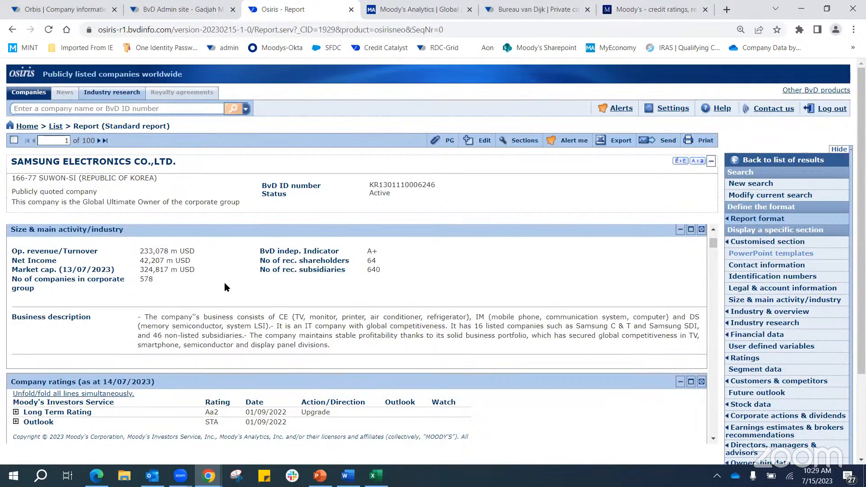
scroll(570, 265, up, 3)
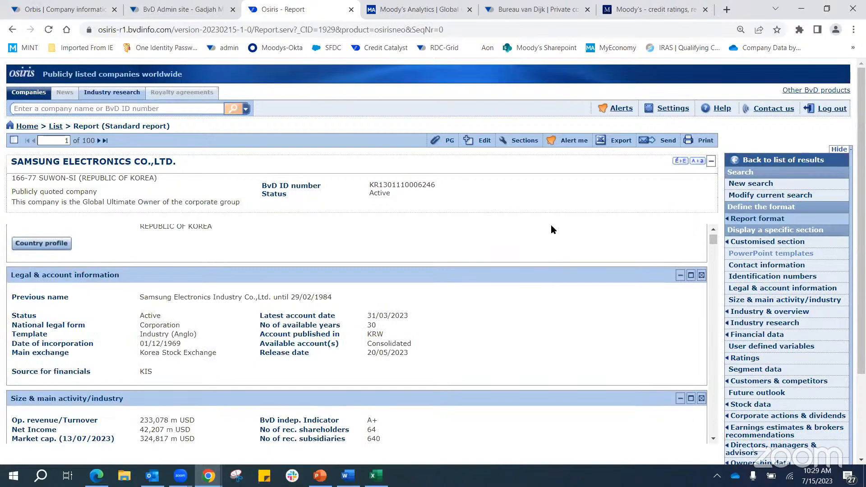
scroll(551, 213, down, 2)
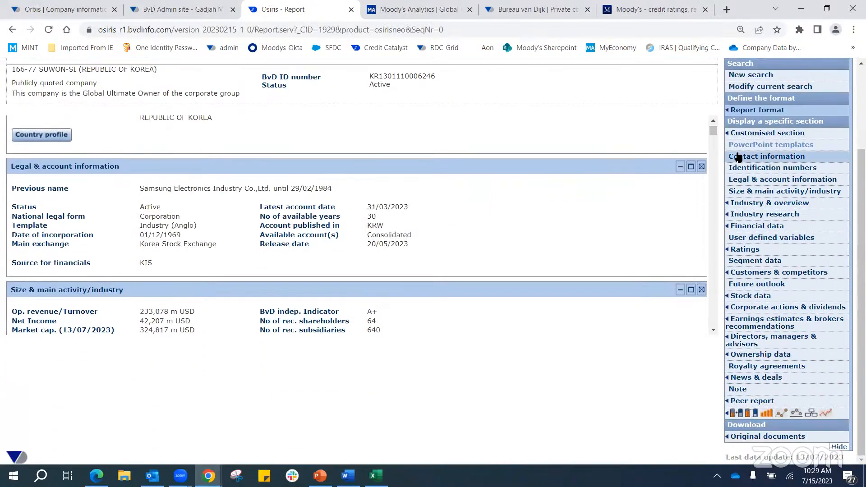
mouse_move(713, 131)
mouse_down()
mouse_move(713, 150)
mouse_move(714, 134)
mouse_move(714, 143)
mouse_up()
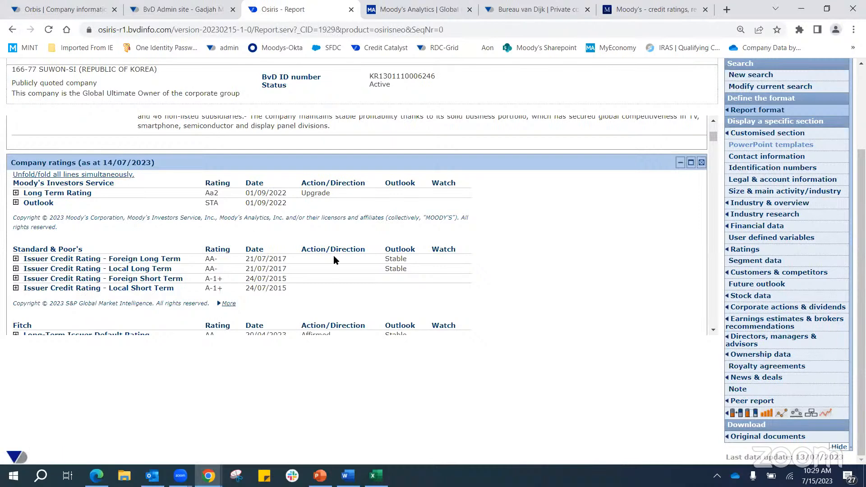
drag(715, 140, 712, 159)
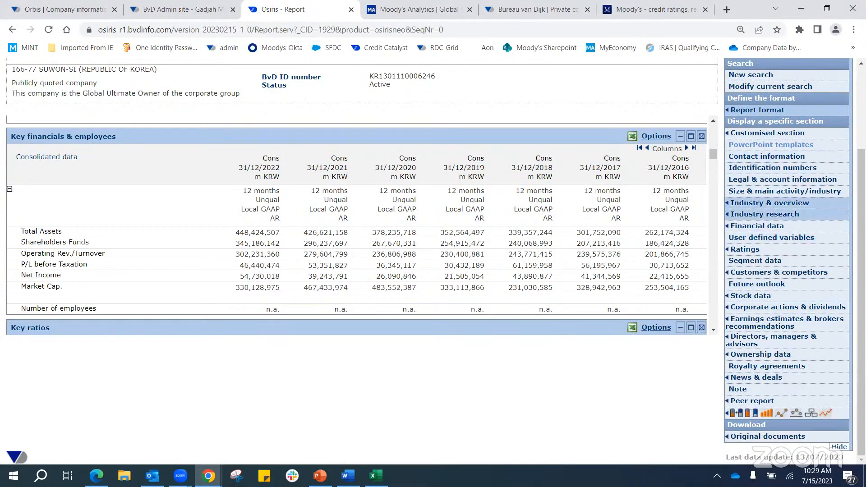
drag(862, 235, 862, 194)
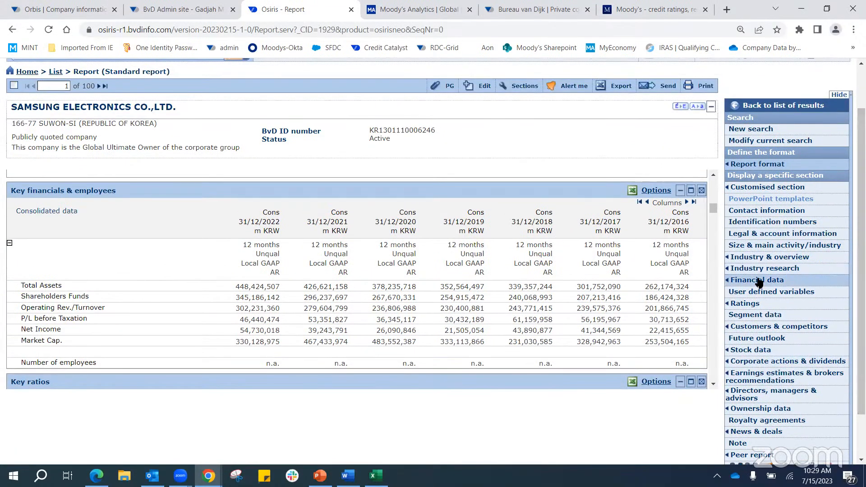
Display the company's financial data in the global standard format and examine the assets, liabilities and equity
mouse_move(761, 282)
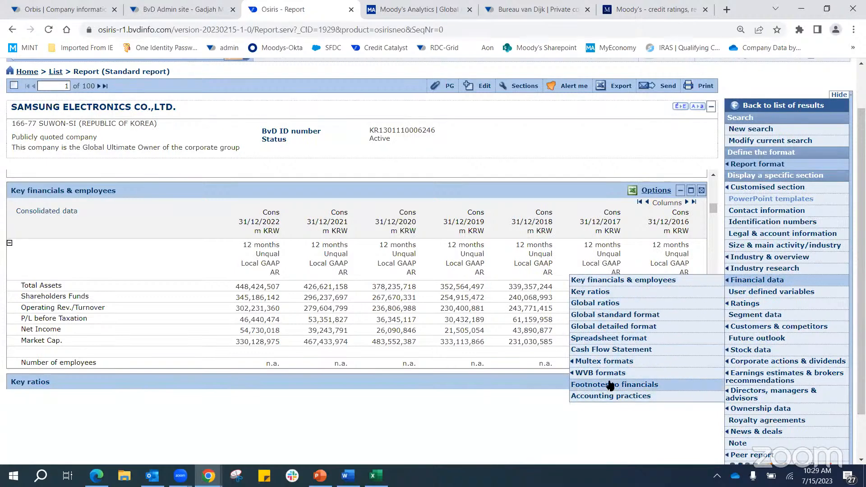
click(621, 319)
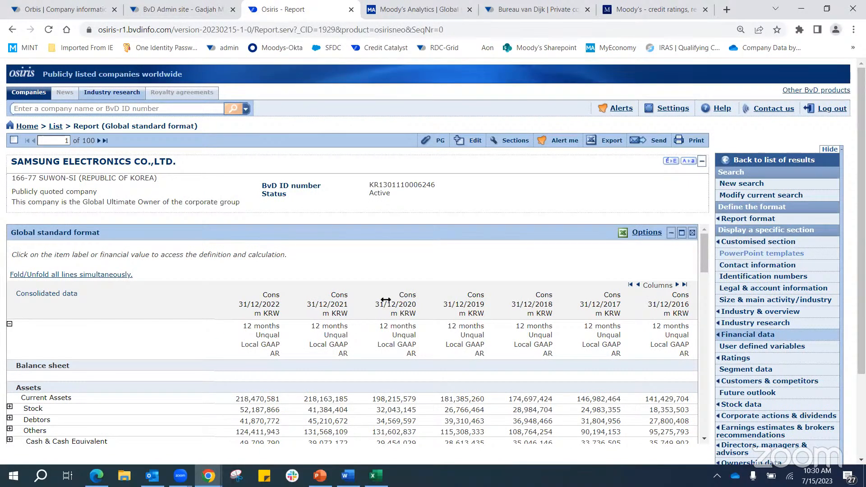
scroll(397, 314, down, 3)
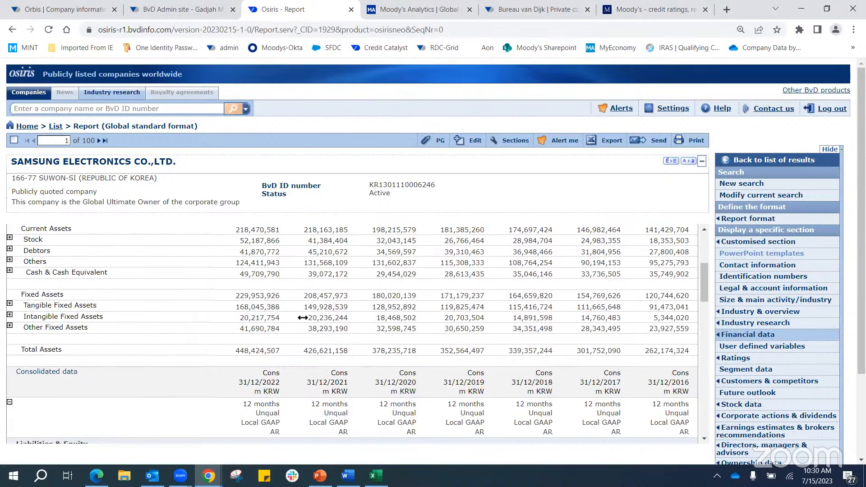
scroll(247, 325, up, 3)
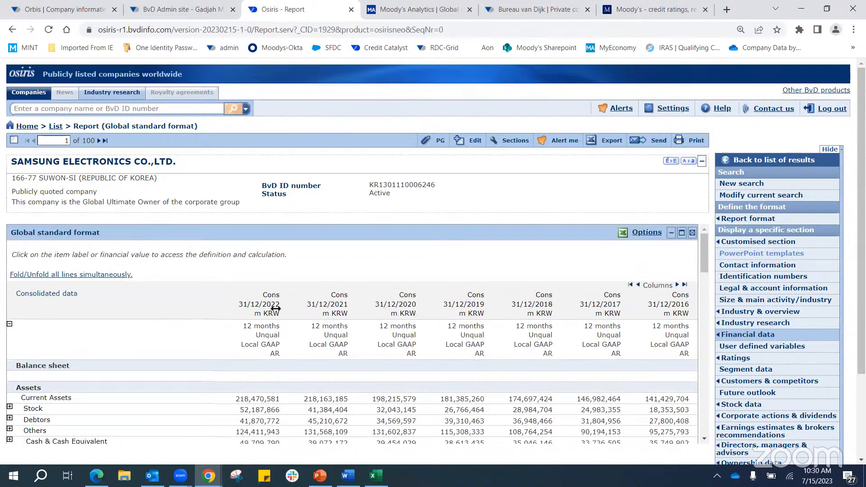
scroll(275, 309, down, 12)
scroll(279, 312, down, 1)
scroll(271, 307, up, 15)
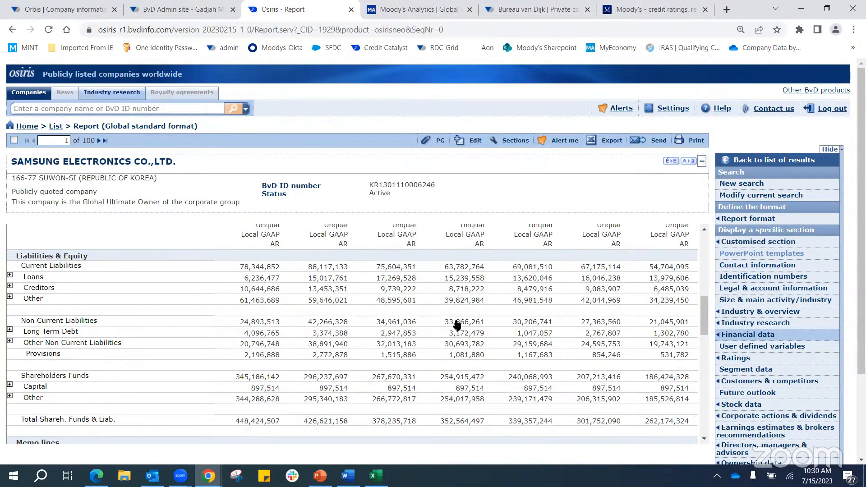
Display the financial data in the global detailed format, review the asset lines and bring up the earliest years' columns
mouse_move(760, 340)
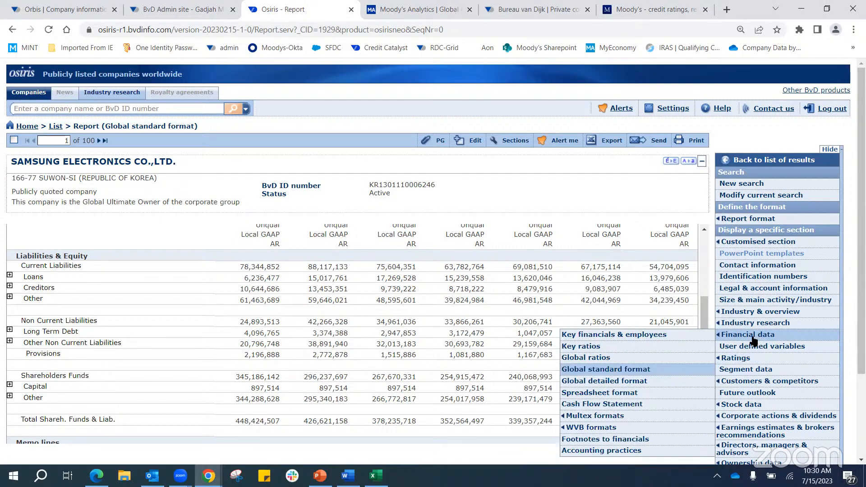
click(615, 383)
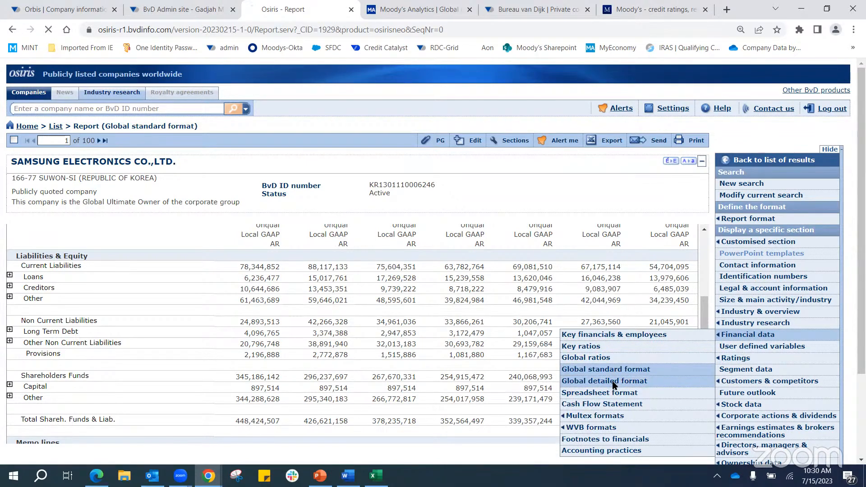
scroll(386, 266, down, 1)
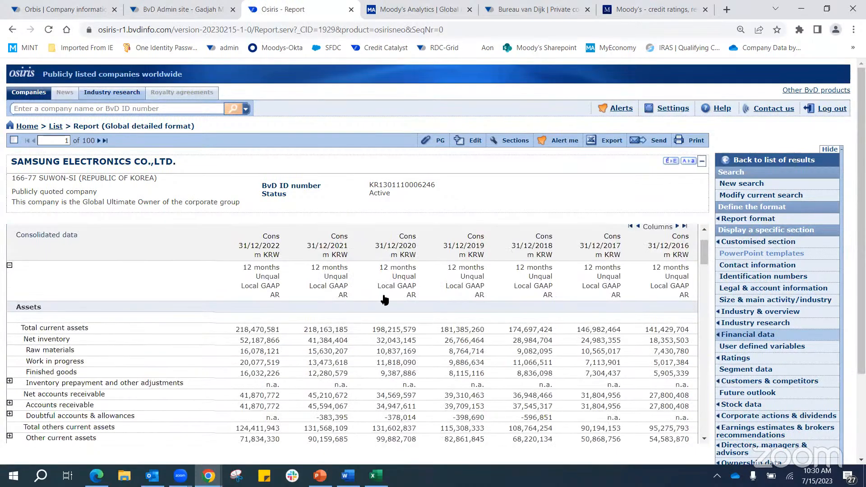
scroll(384, 300, down, 6)
scroll(381, 354, up, 5)
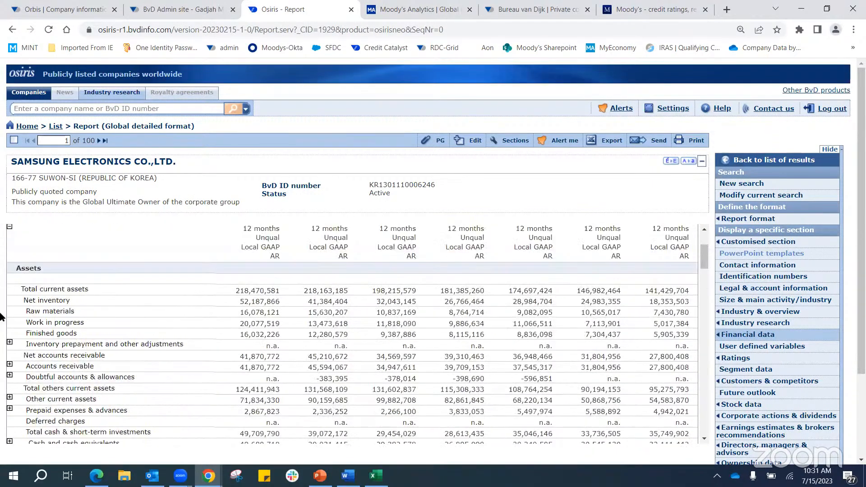
scroll(2, 317, up, 2)
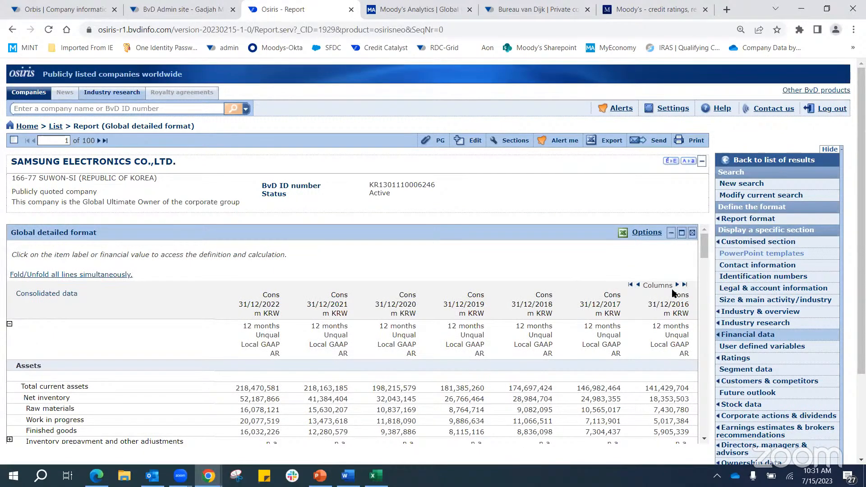
click(686, 286)
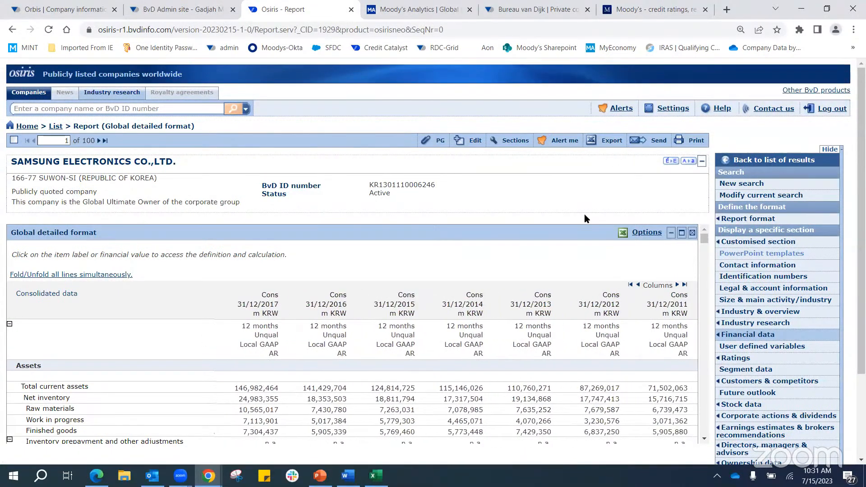
Open the company's Global Reports from the original documents and look through the available annual and quarterly reports
scroll(799, 273, down, 3)
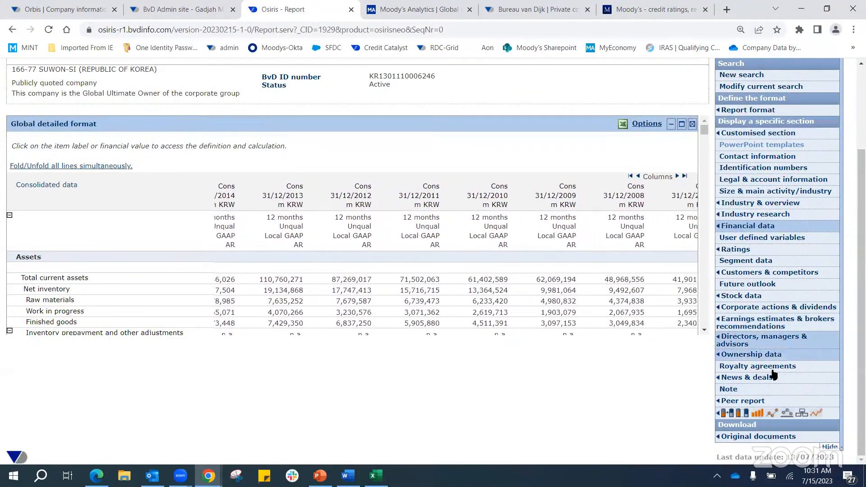
click(767, 437)
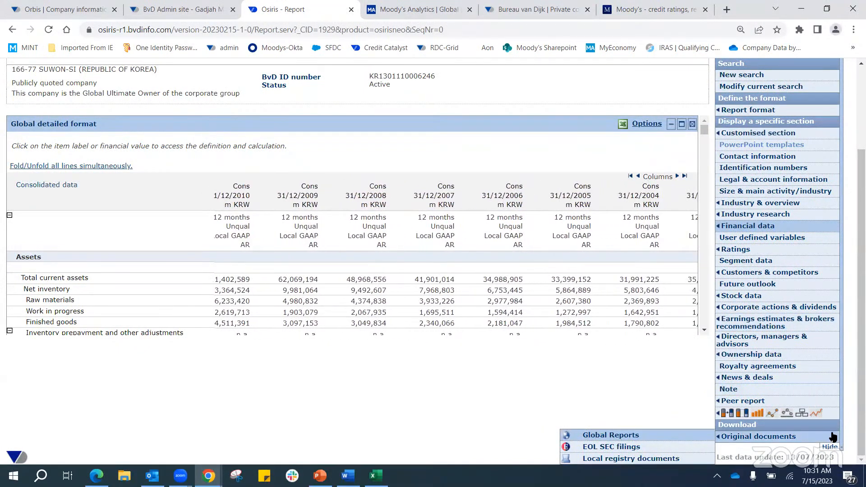
click(635, 437)
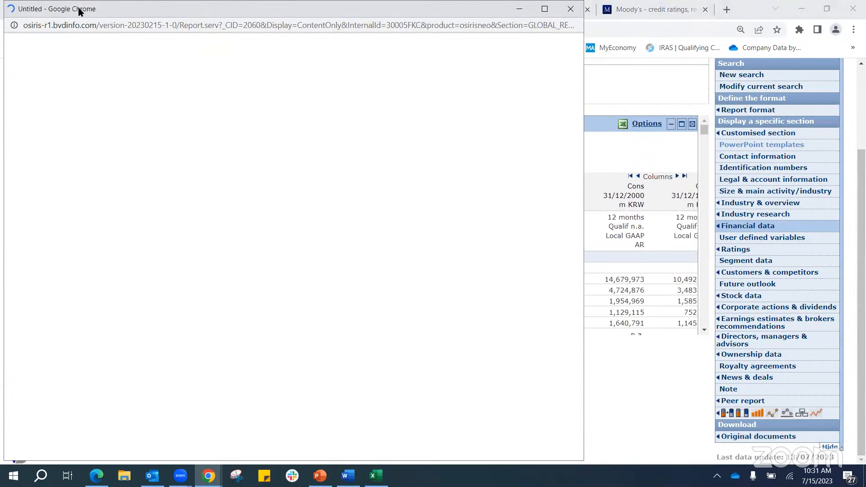
drag(77, 13, 153, 73)
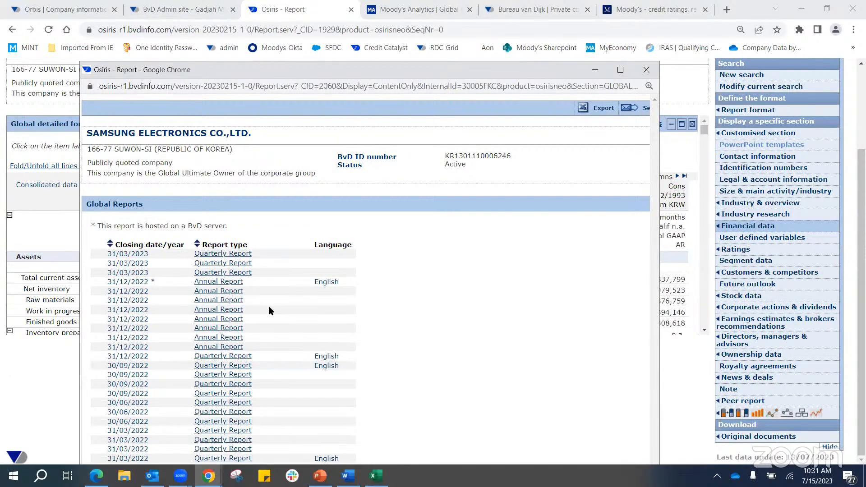
scroll(269, 309, down, 15)
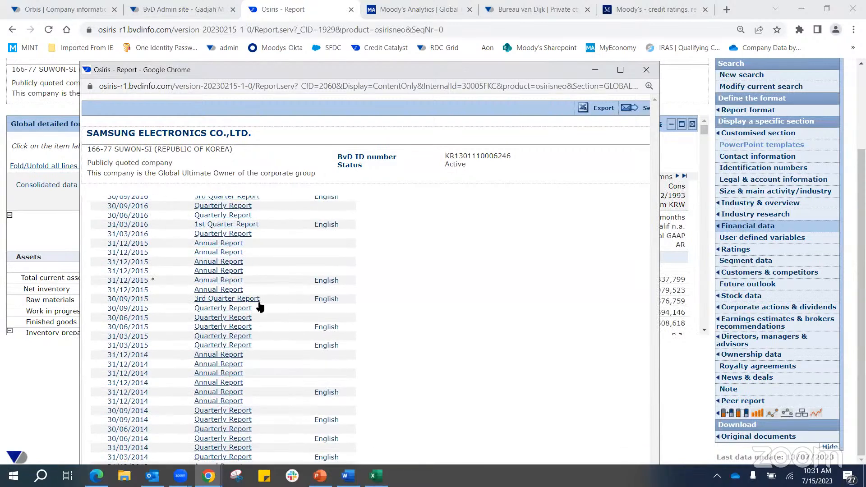
scroll(260, 307, up, 15)
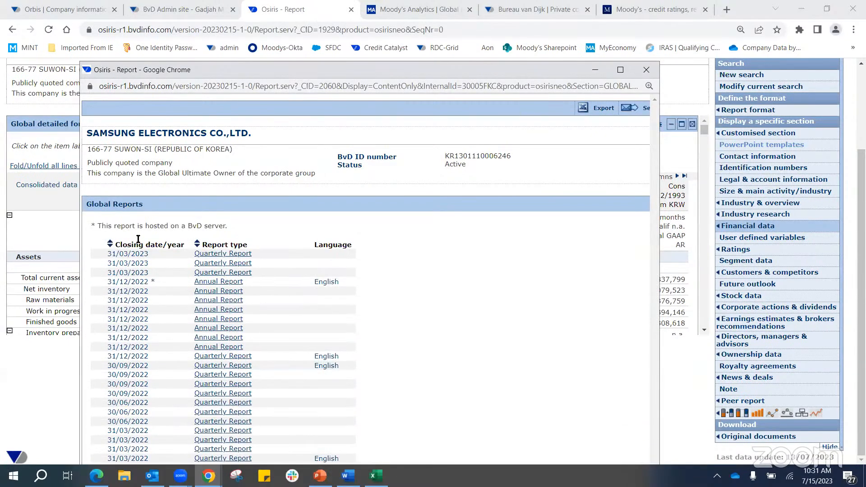
Try to open the English annual report dated 31/12/2022, and close the credit status and Global Reports windows
click(217, 285)
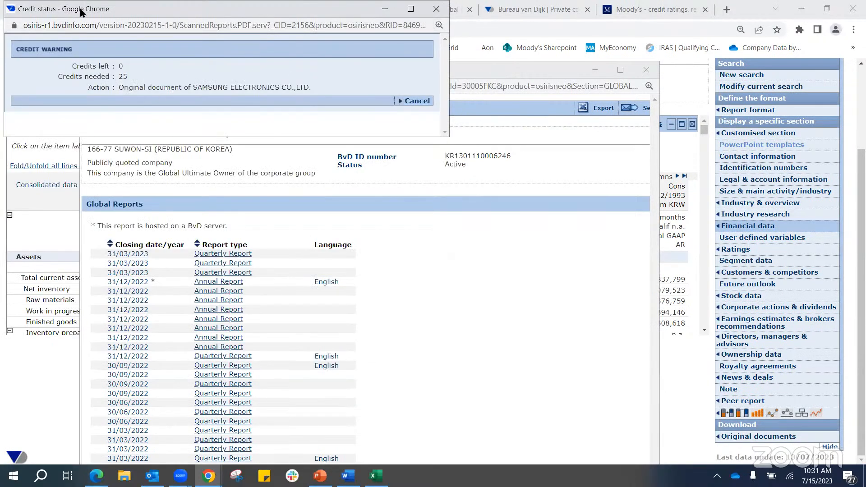
drag(79, 22, 216, 241)
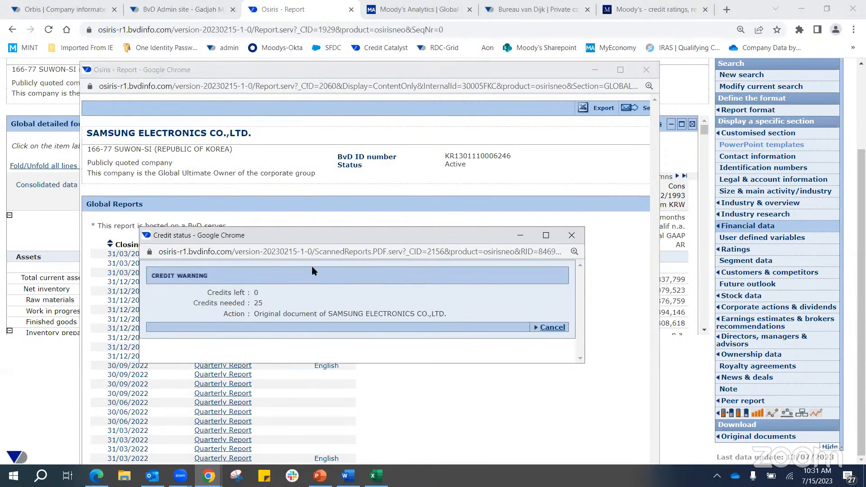
click(577, 238)
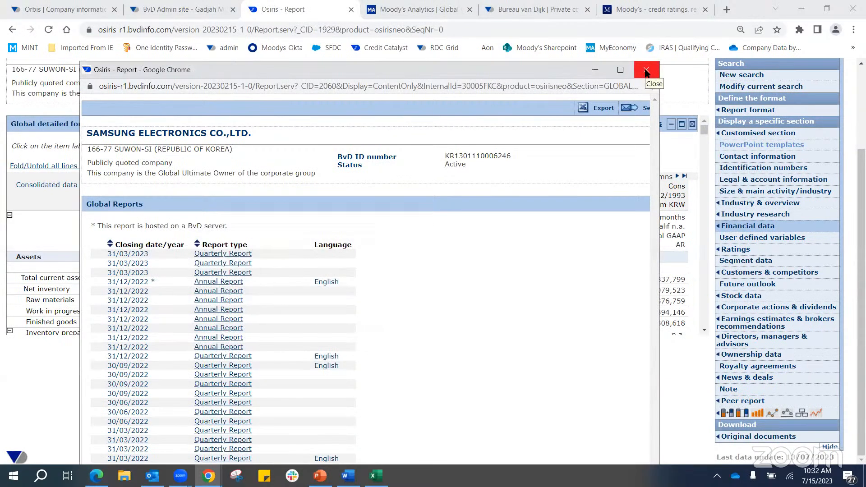
click(646, 70)
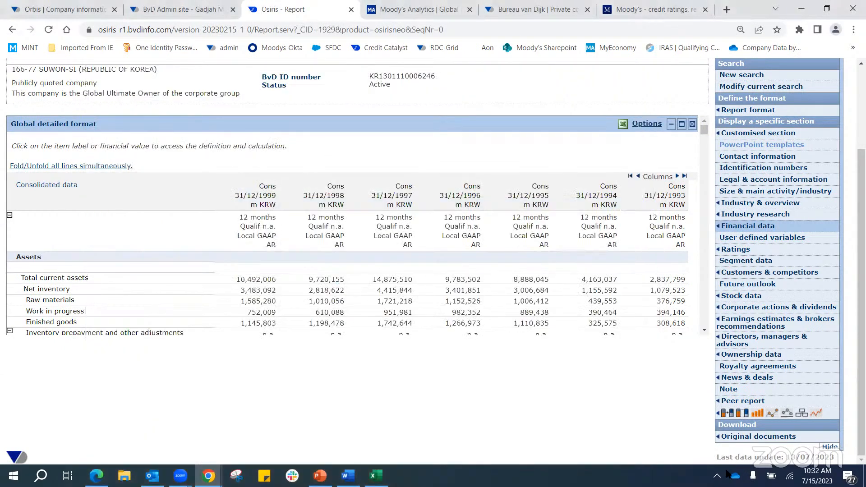
Examine the earliest years' inventory, receivables and doubtful accounts lines in the global detailed format
scroll(413, 275, up, 2)
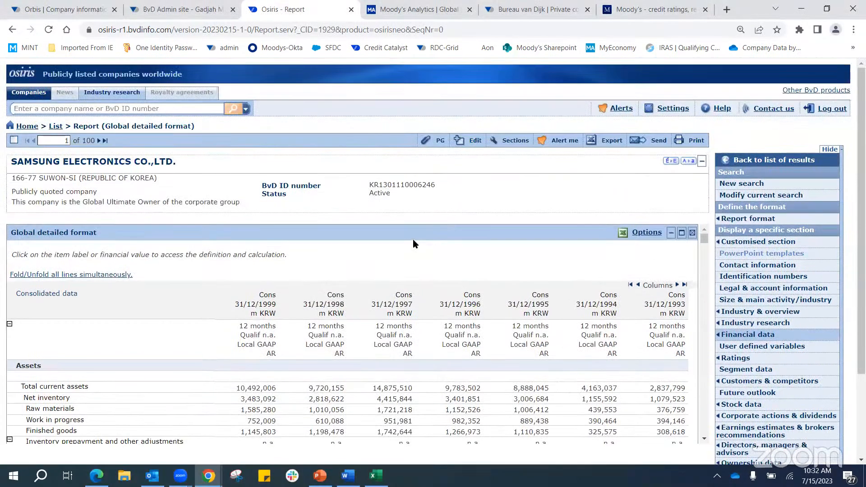
scroll(413, 244, down, 3)
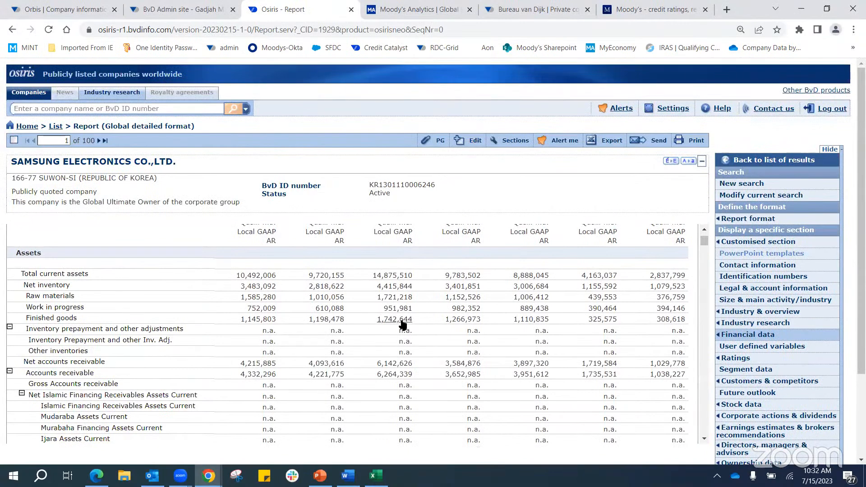
scroll(425, 292, down, 5)
scroll(848, 294, down, 2)
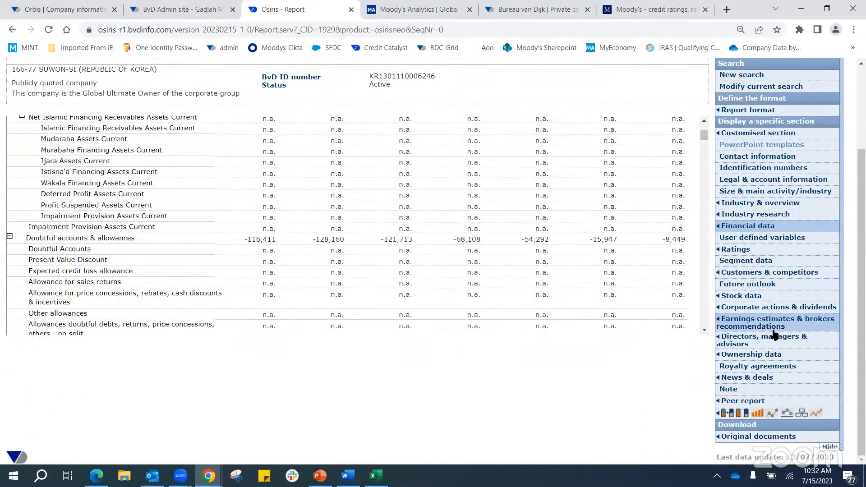
Display the MarketLine industry profiles for industries the company operates in, and expand the earlier versions of IT Hardware in South Korea
mouse_move(772, 333)
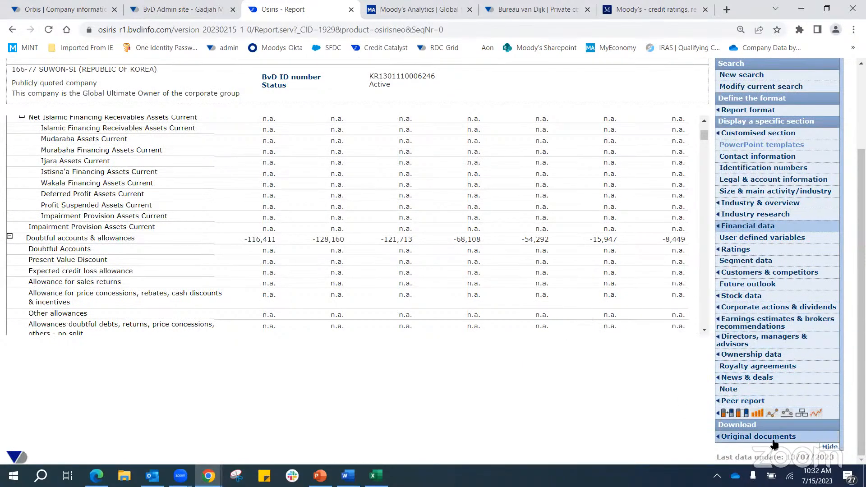
mouse_move(781, 439)
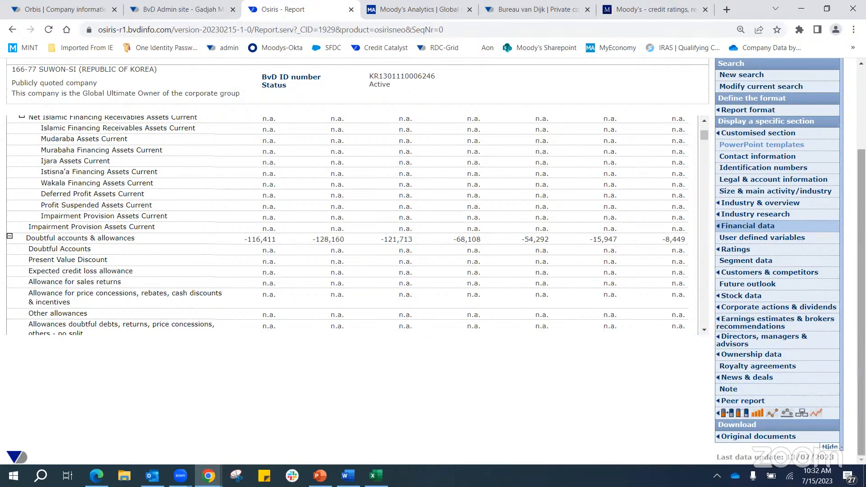
scroll(433, 262, up, 2)
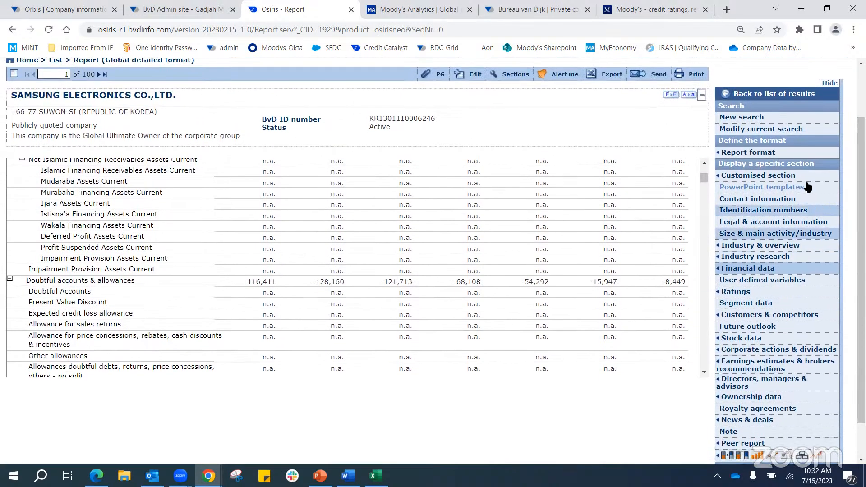
mouse_move(728, 261)
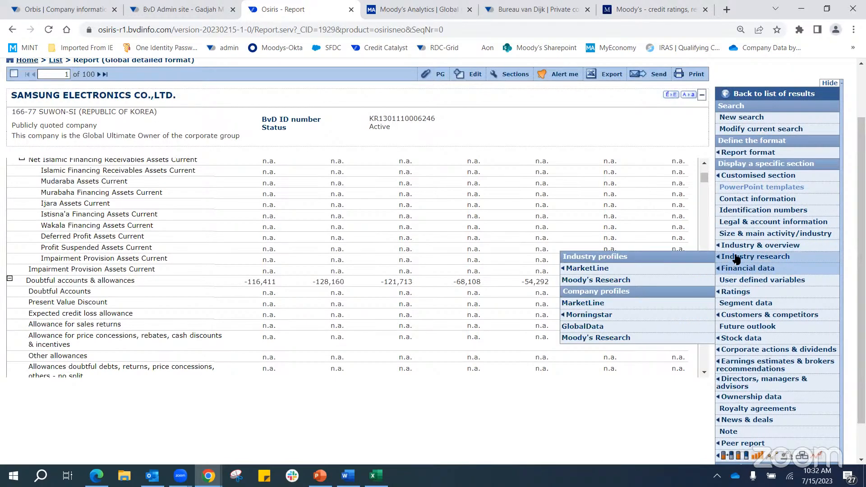
mouse_move(590, 270)
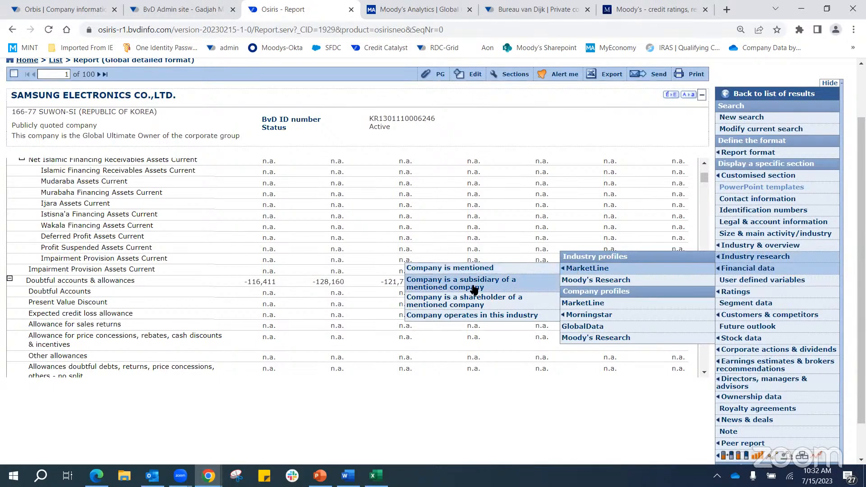
click(496, 316)
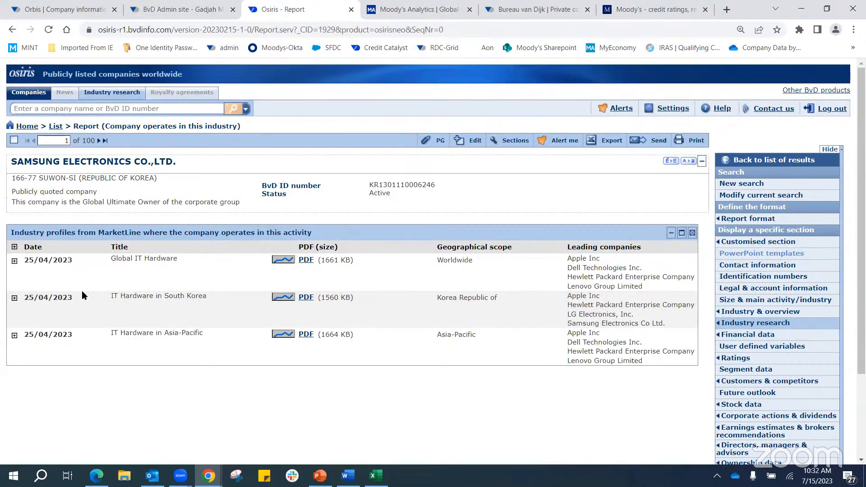
click(13, 299)
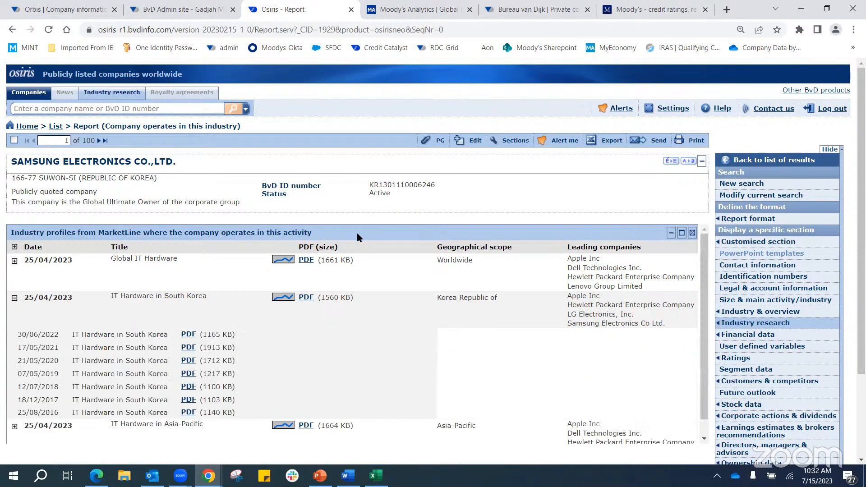
Open the 25/04/2023 IT Hardware in South Korea PDF, look through its executive summary and contents, and close it
click(307, 297)
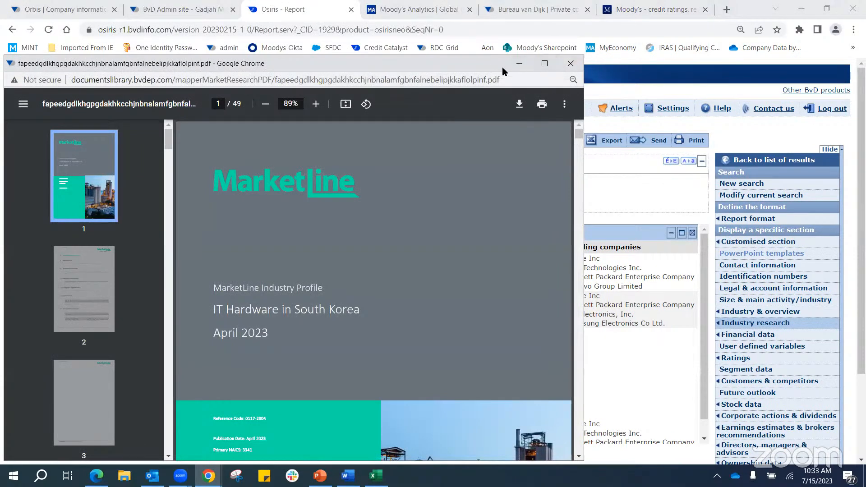
scroll(578, 216, down, 7)
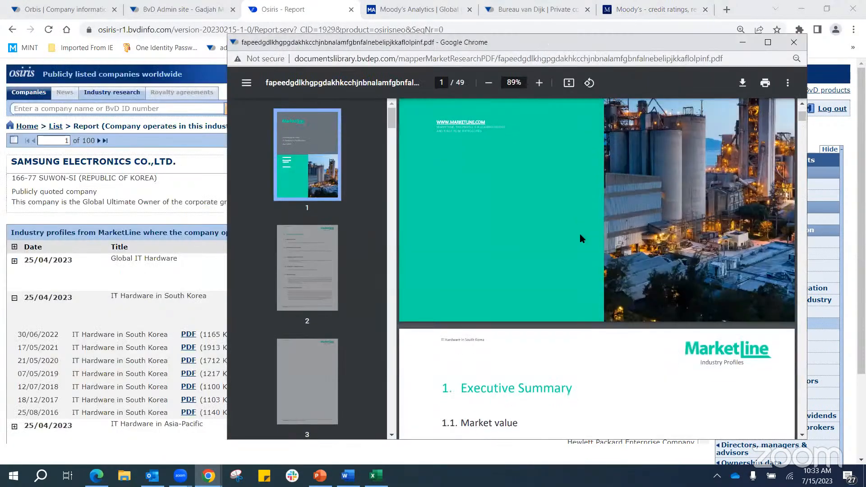
scroll(579, 239, down, 6)
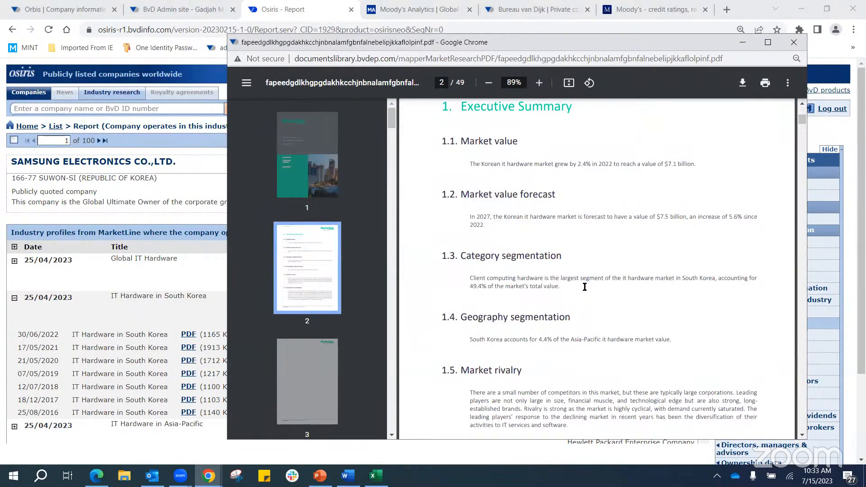
scroll(583, 284, down, 12)
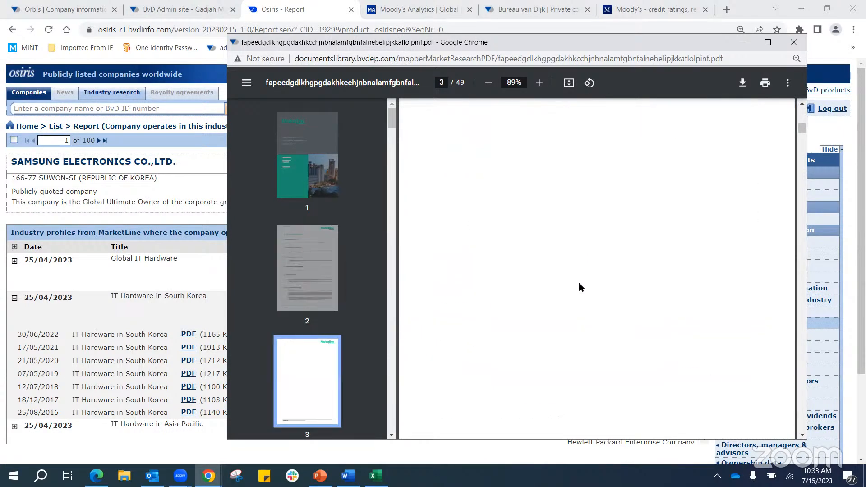
scroll(547, 445, down, 1)
scroll(553, 397, down, 12)
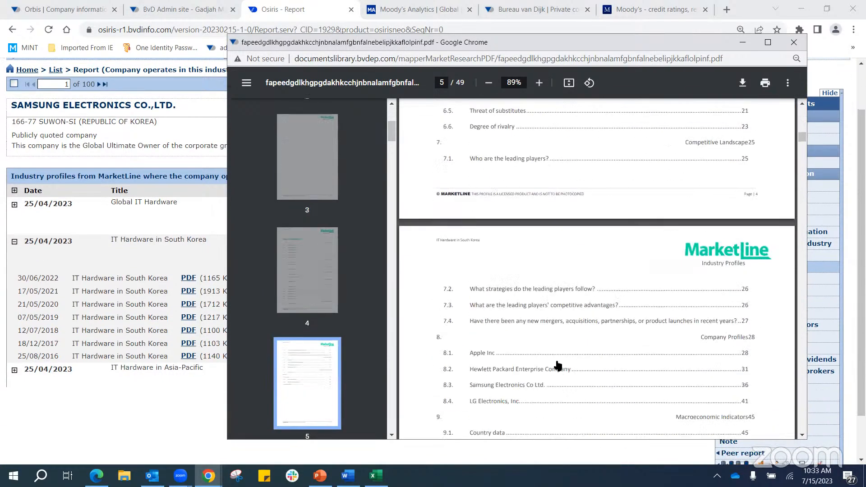
scroll(550, 380, down, 10)
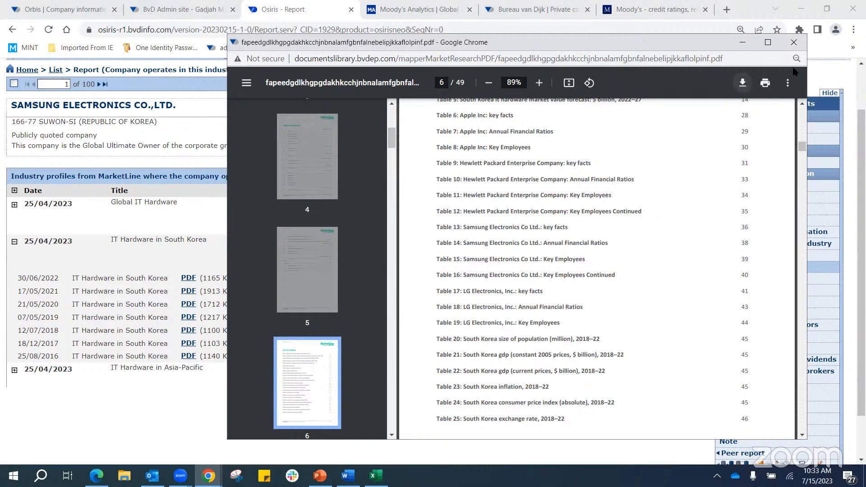
click(794, 45)
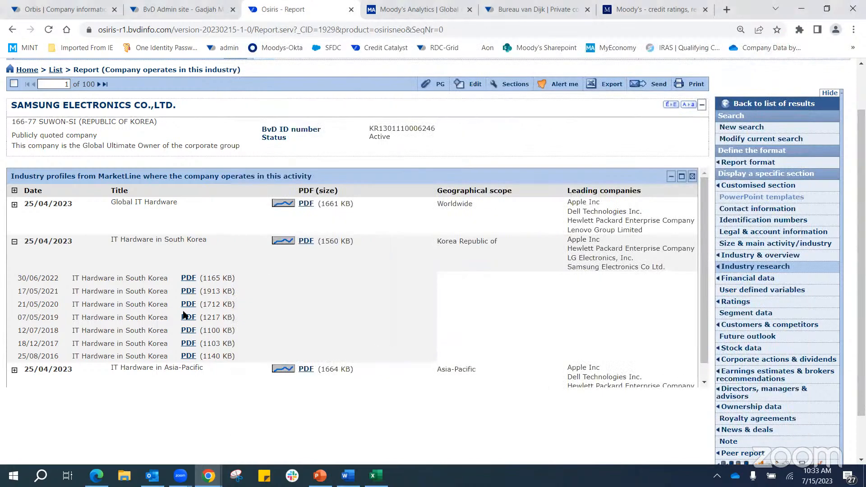
scroll(634, 289, up, 1)
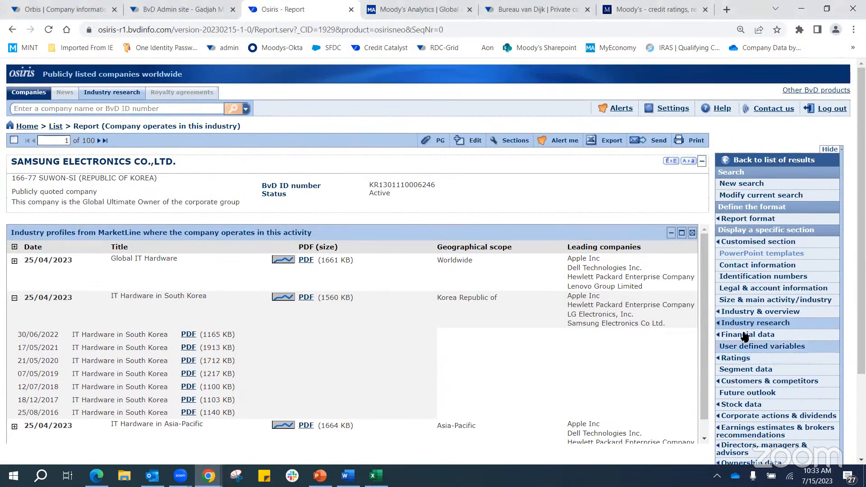
Open the industry research documents library and set the search to industry profiles
mouse_move(739, 324)
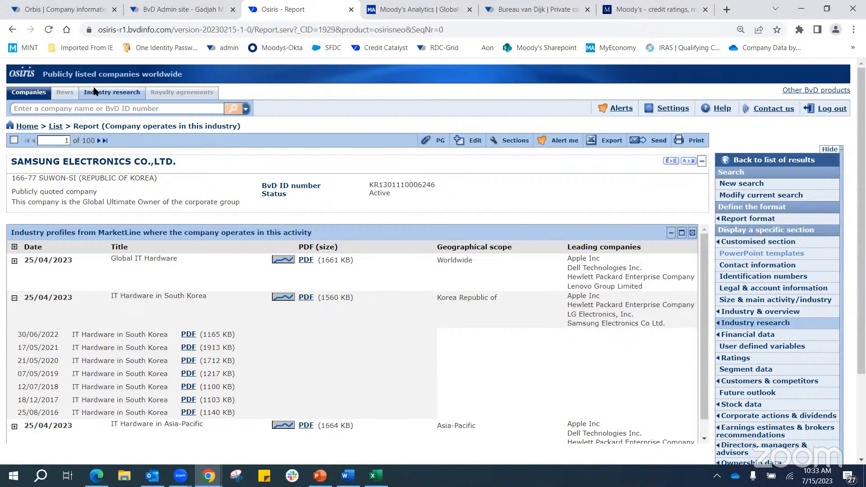
click(113, 94)
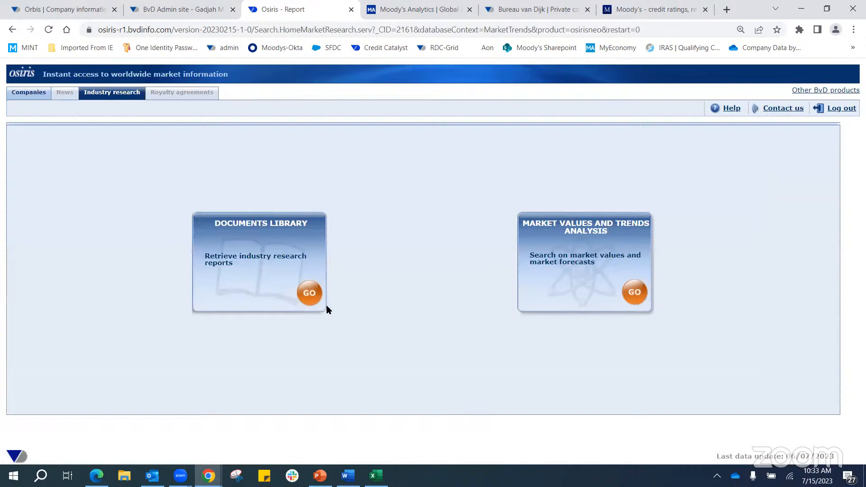
click(313, 299)
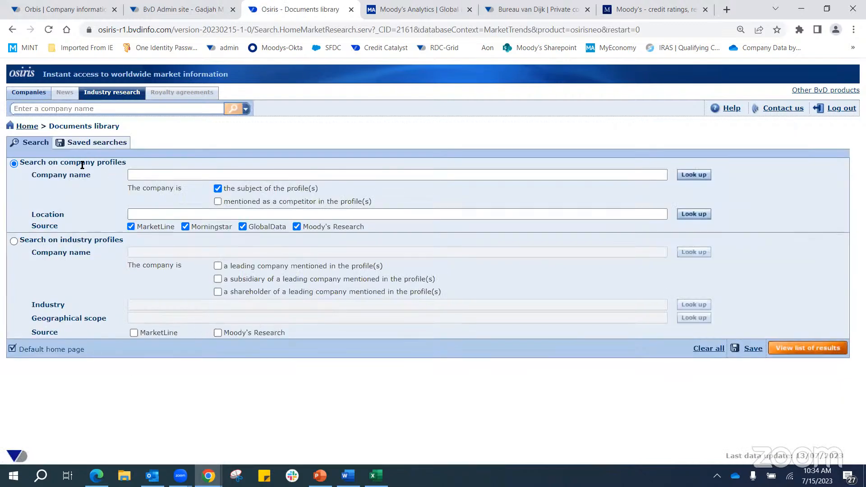
click(14, 241)
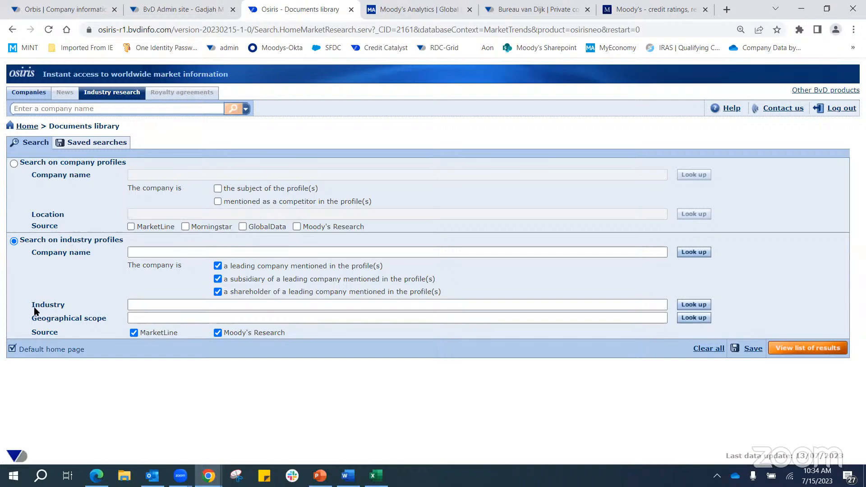
Look up "textile" in the NACE Rev. 2 classification, and choose 10. Manufacture of food products as the industry
click(691, 306)
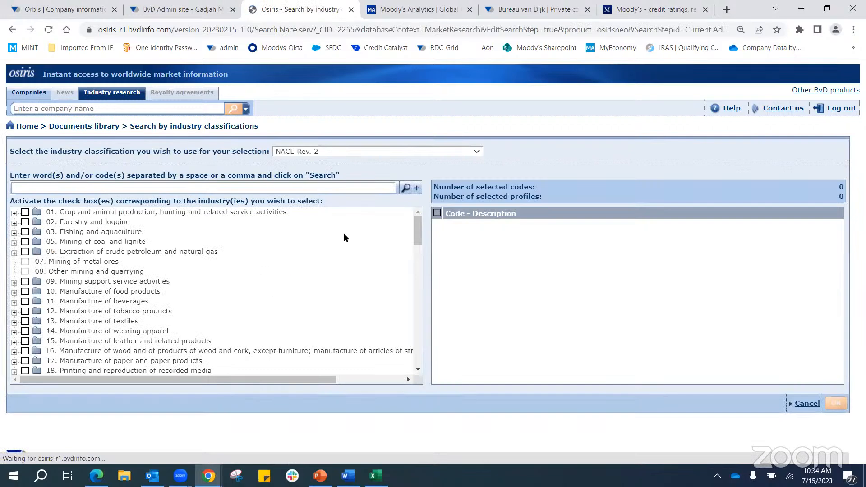
click(263, 188)
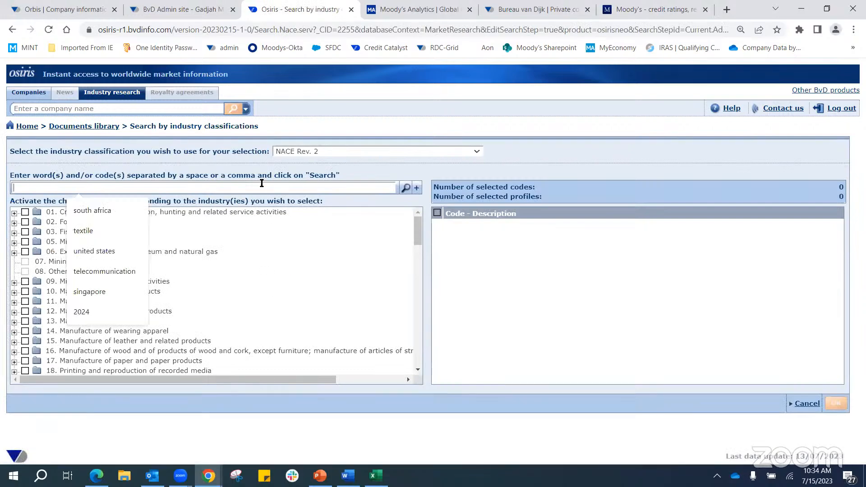
text(textile)
key(Return)
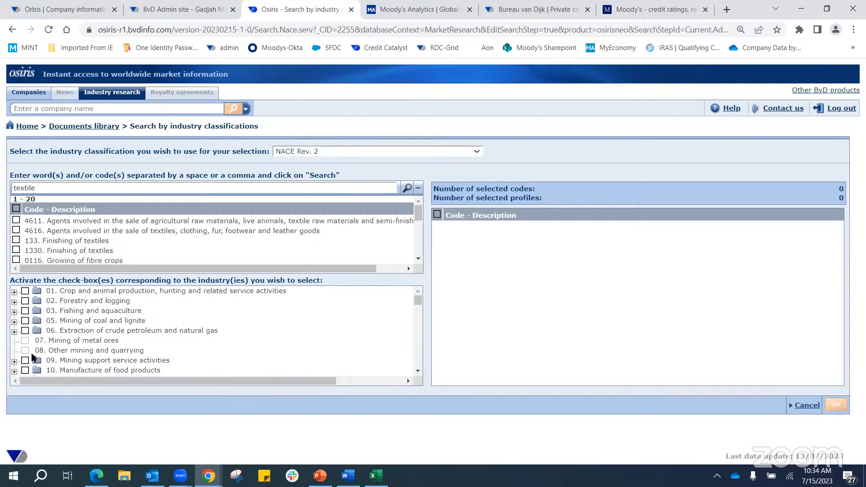
click(26, 371)
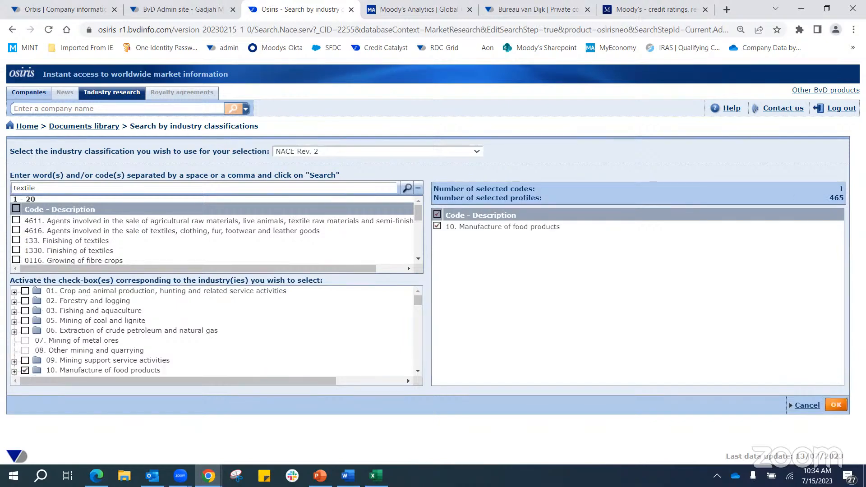
click(837, 406)
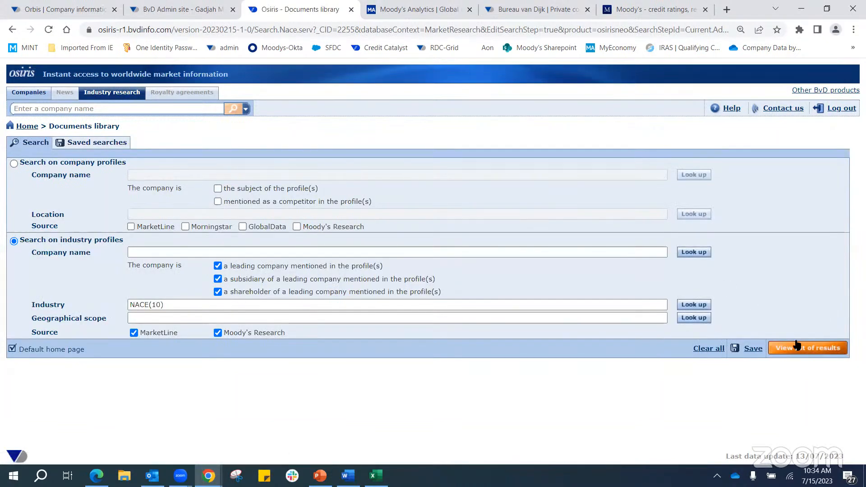
Set the geographical scope to Asia-Pacific and Indonesia, and view the list of matching industry profiles
click(688, 318)
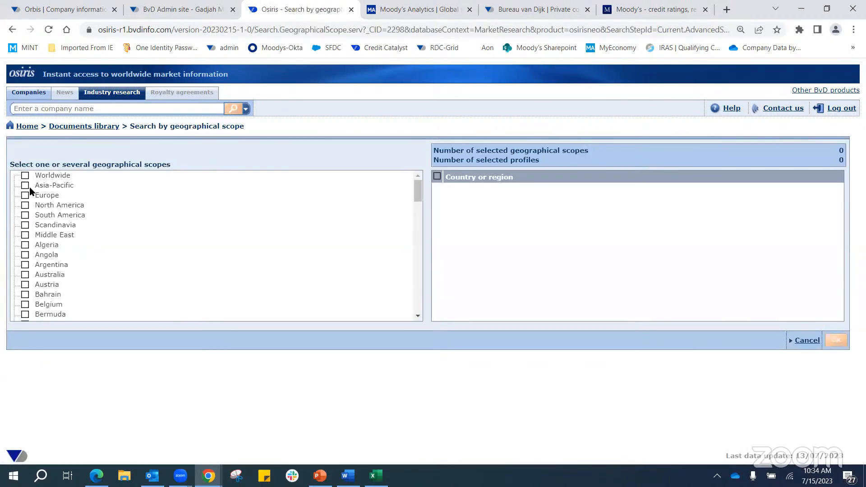
click(25, 186)
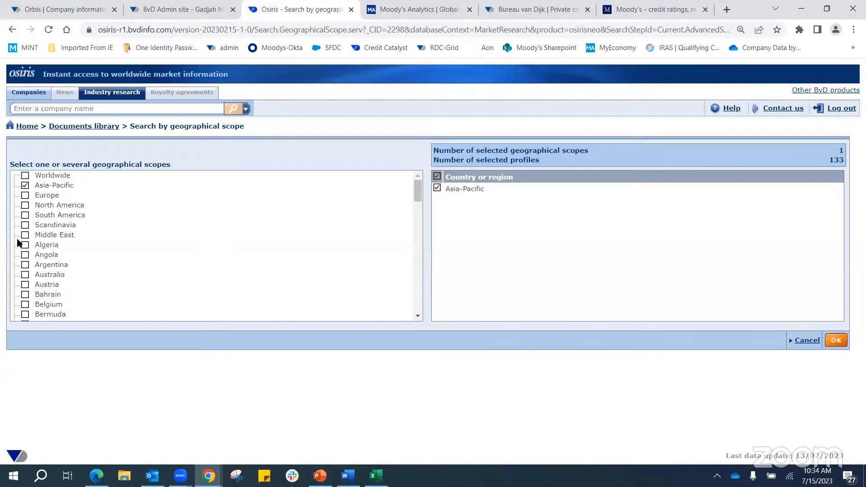
scroll(102, 251, down, 5)
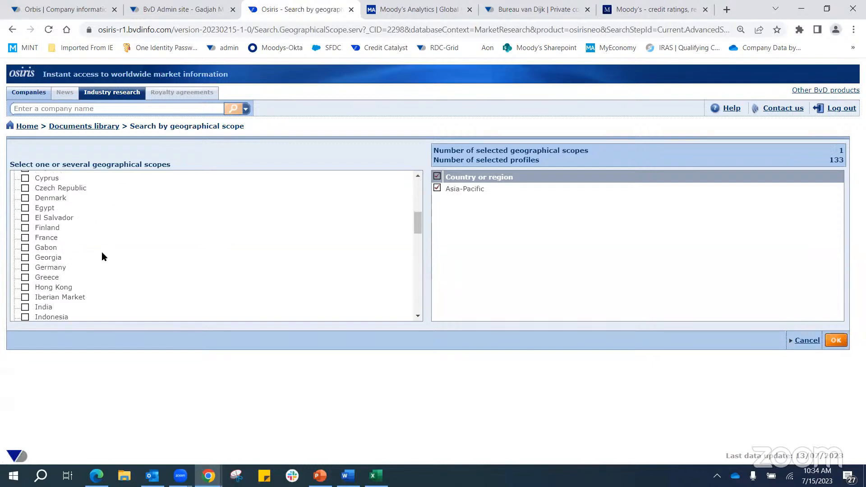
click(25, 318)
click(832, 344)
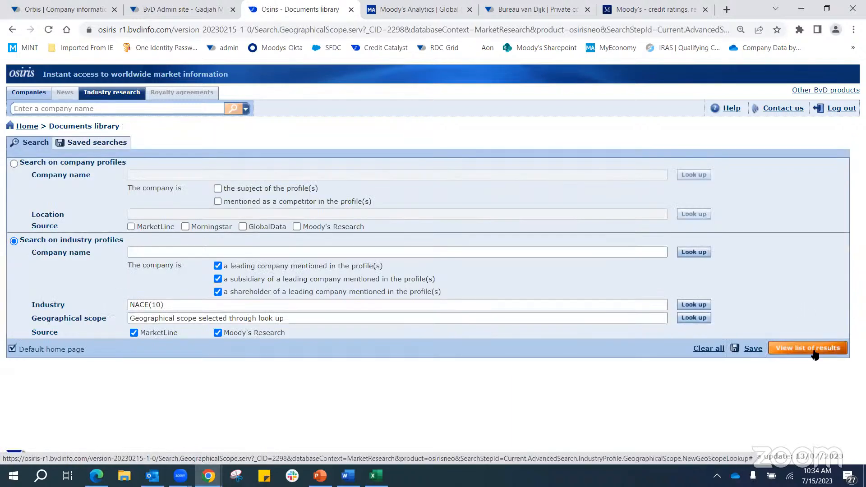
click(812, 351)
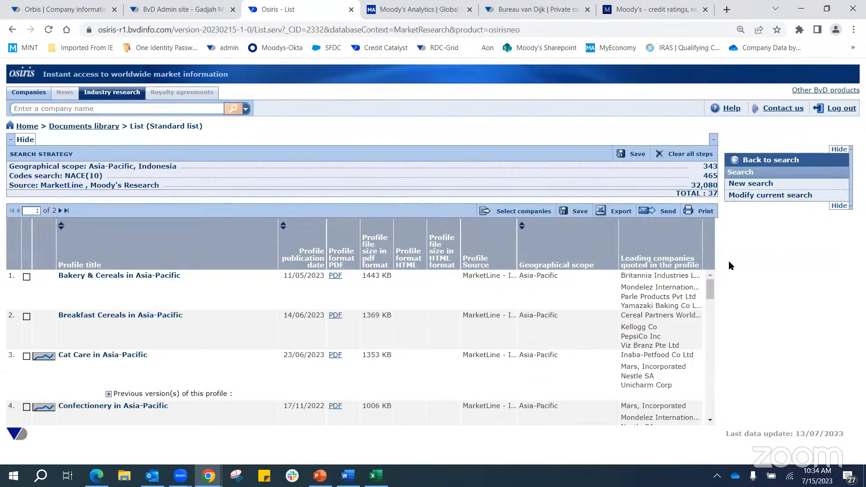
Go to the Indonesian profiles in the results list and review the previous versions of Confectionery in Indonesia
drag(713, 298, 712, 411)
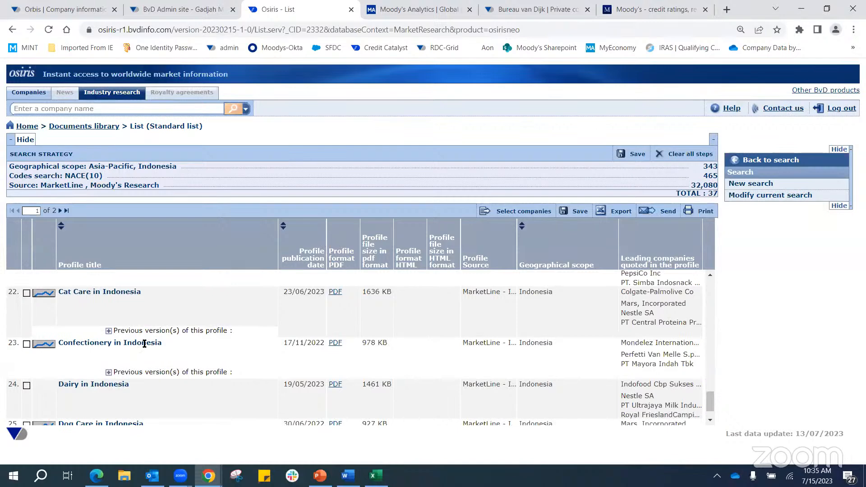
click(109, 373)
scroll(335, 305, down, 3)
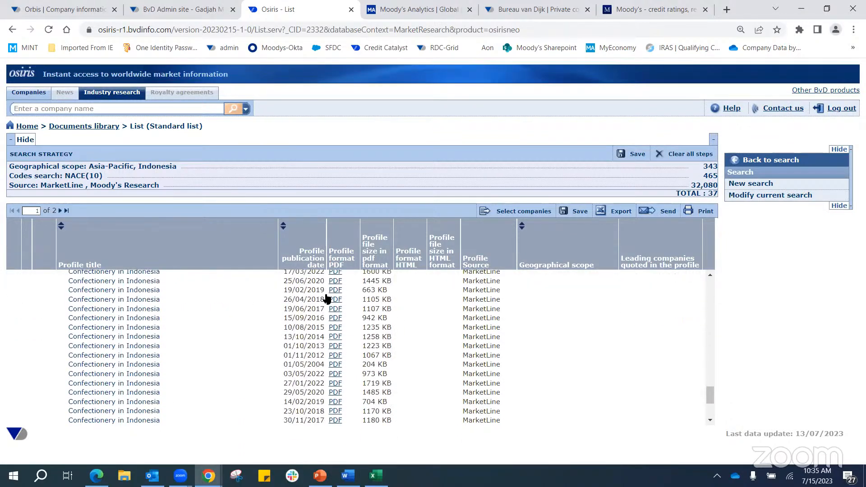
scroll(337, 342, up, 3)
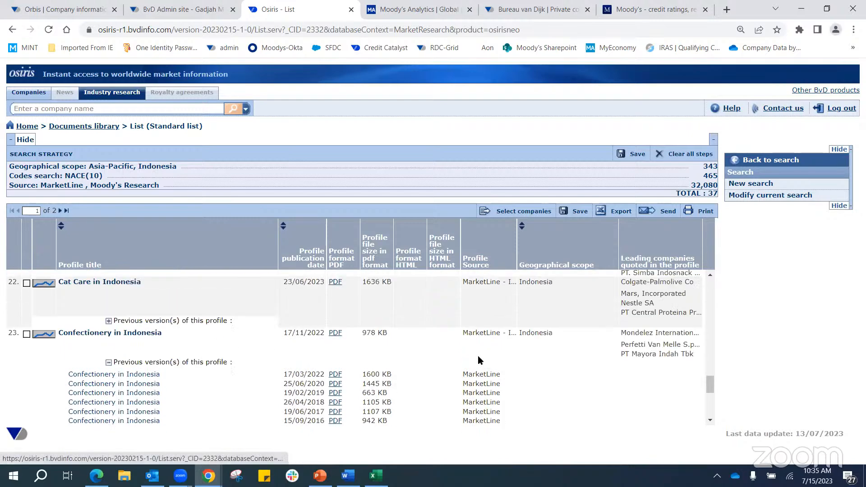
click(711, 422)
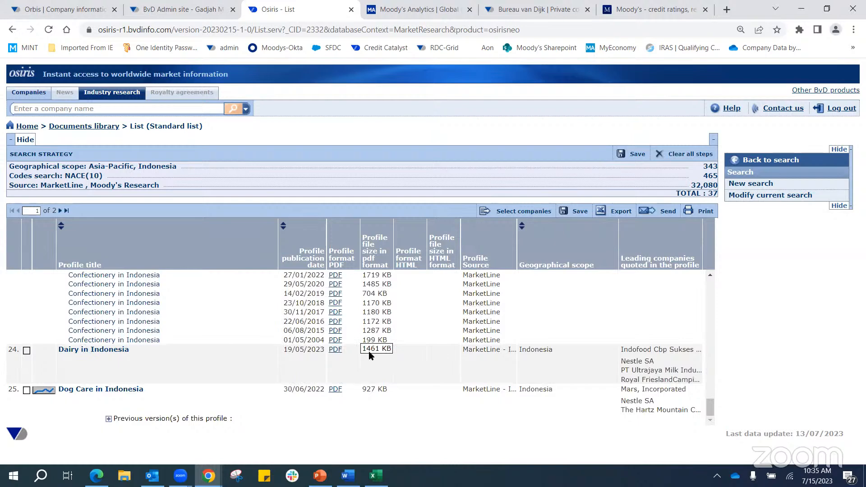
Open the PDF of the Dairy in Indonesia profile, look through its contents, tables and figures lists, and close it
click(334, 350)
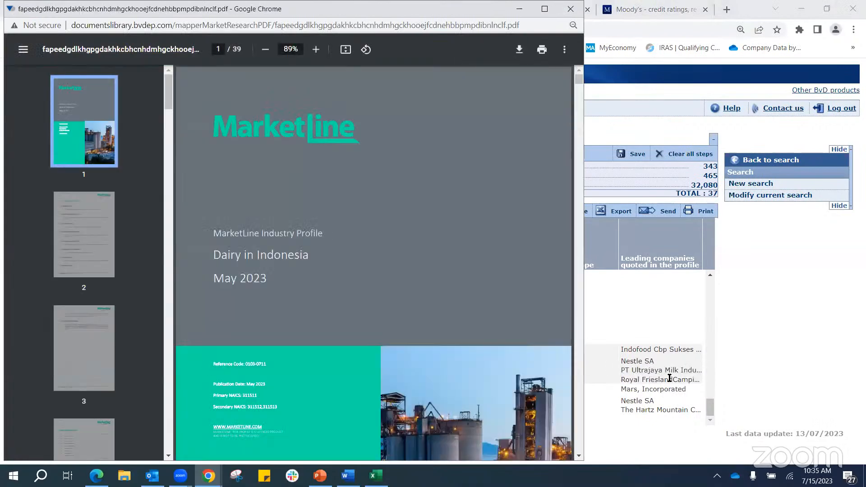
scroll(321, 201, down, 8)
scroll(323, 201, down, 15)
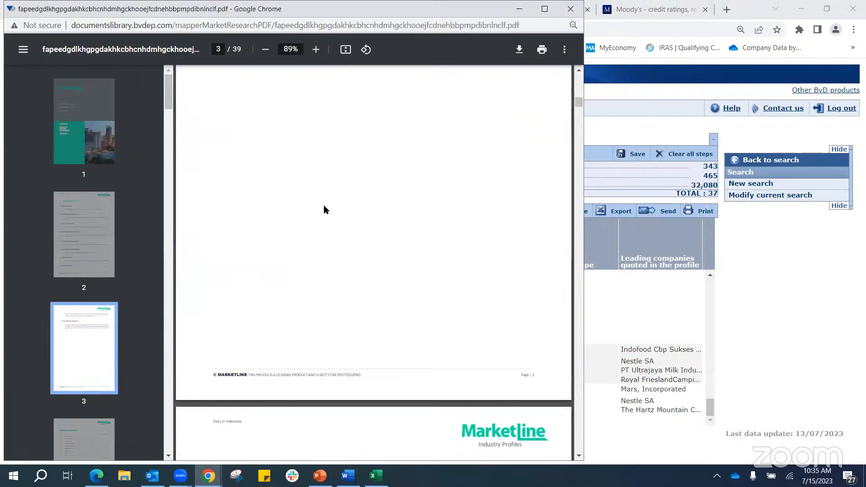
scroll(328, 208, down, 10)
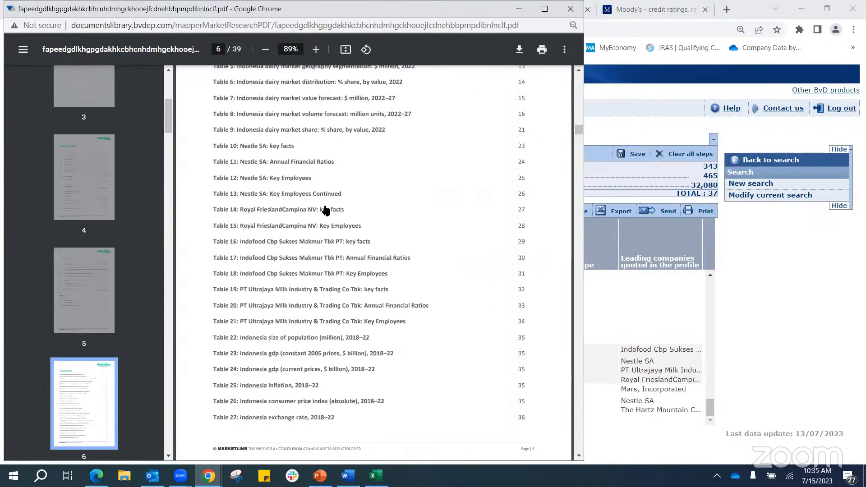
scroll(334, 354, down, 8)
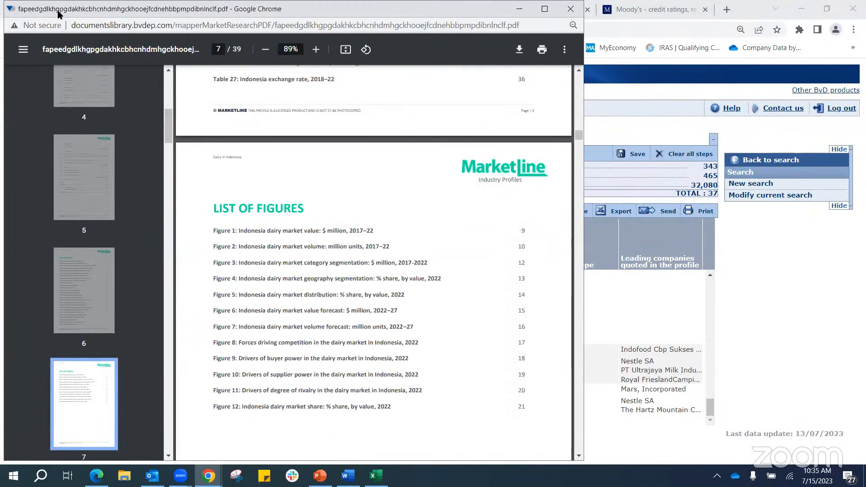
drag(58, 14, 236, 87)
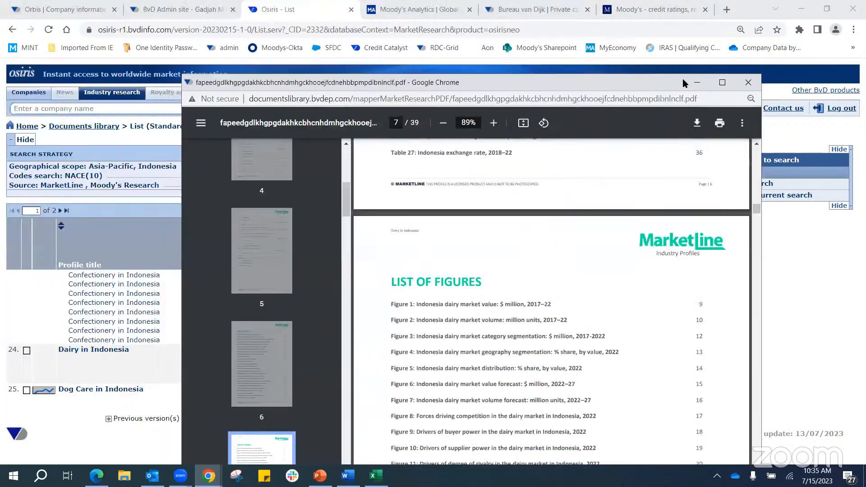
click(748, 83)
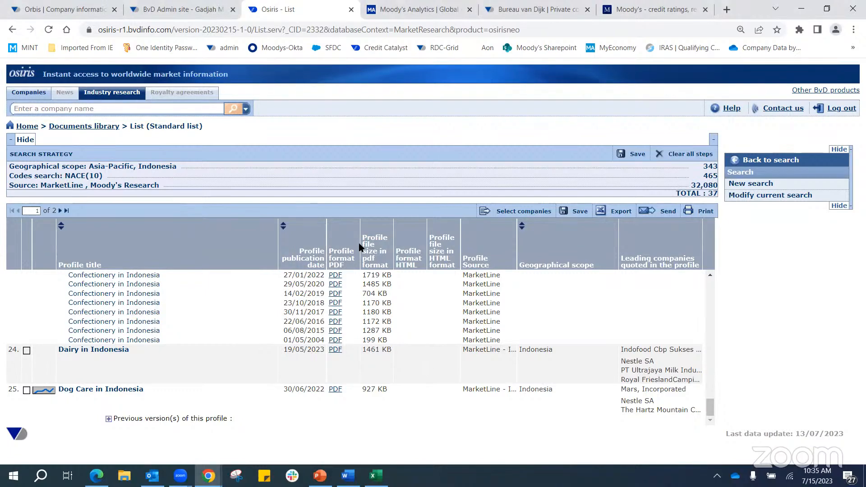
click(367, 274)
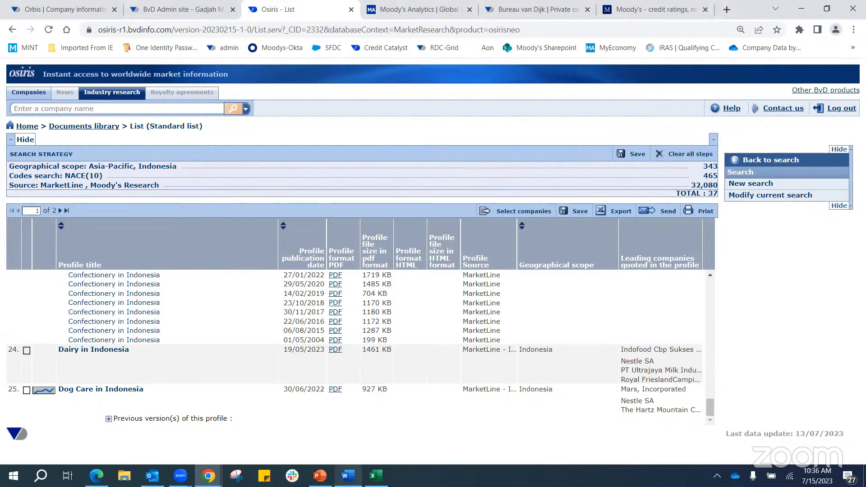
Switch to the Word document and highlight the helpdesk recipient and copy recipient lines for support requests
click(348, 476)
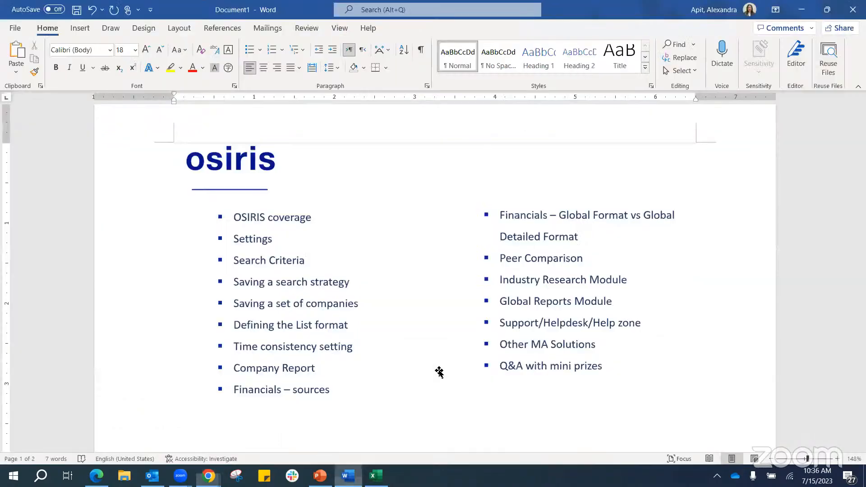
scroll(442, 358, down, 5)
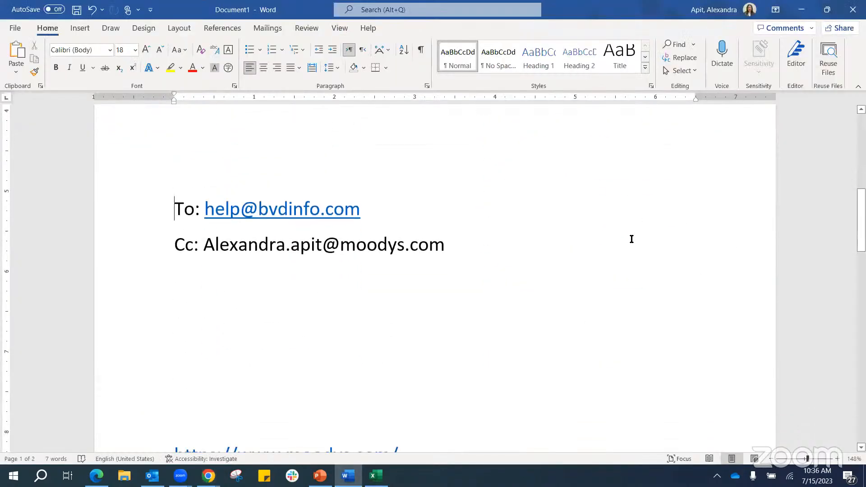
scroll(600, 251, up, 1)
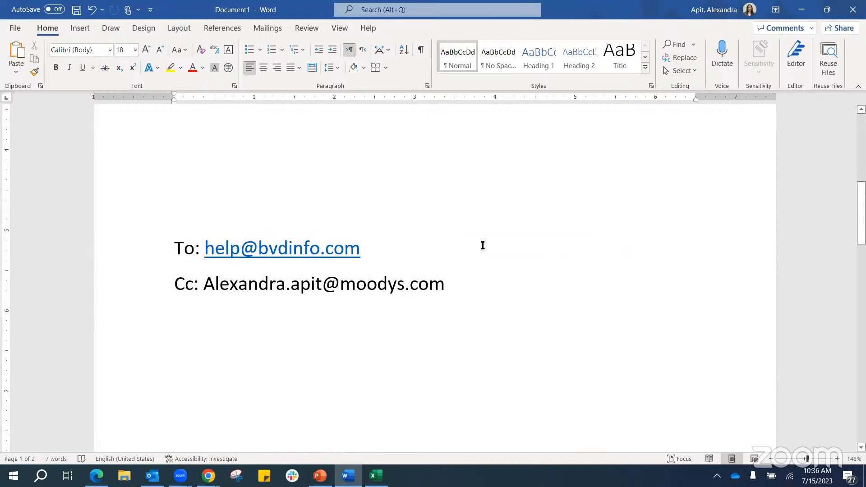
drag(377, 245, 147, 245)
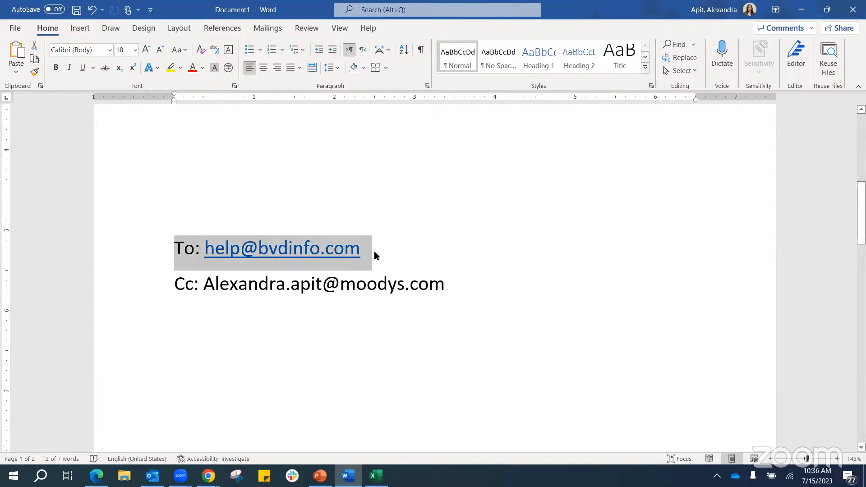
drag(490, 283, 171, 282)
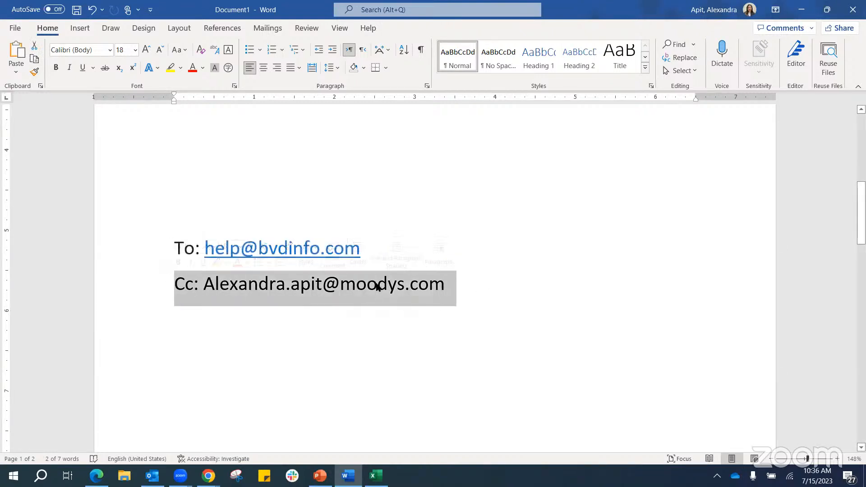
drag(325, 248, 125, 253)
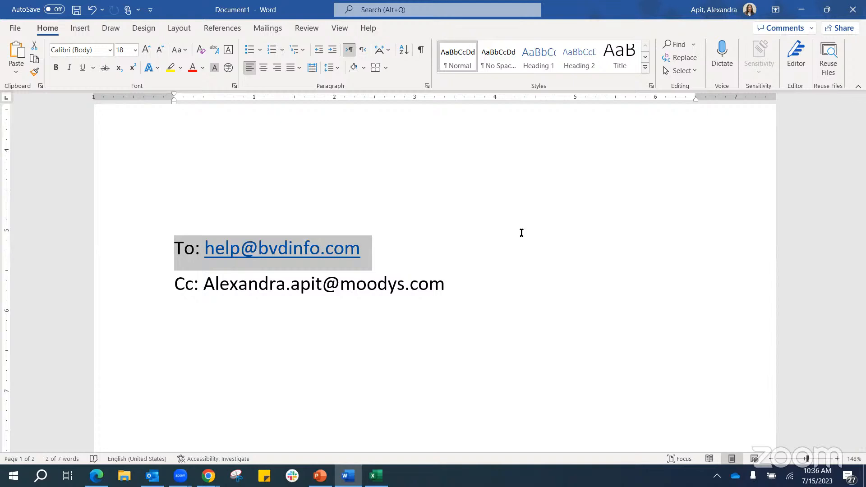
drag(449, 285, 175, 288)
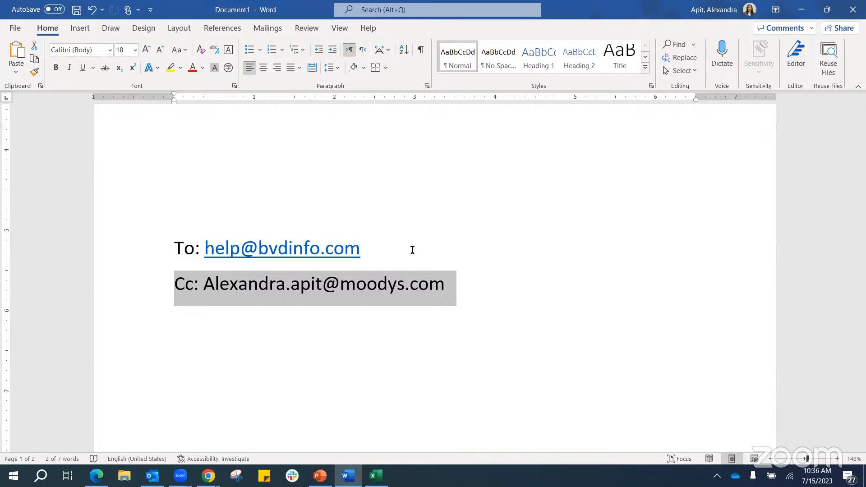
Switch to Excel, close the Osiris_Export_1 (1) workbook, and return to the Osiris list in Chrome
key(alt+Tab)
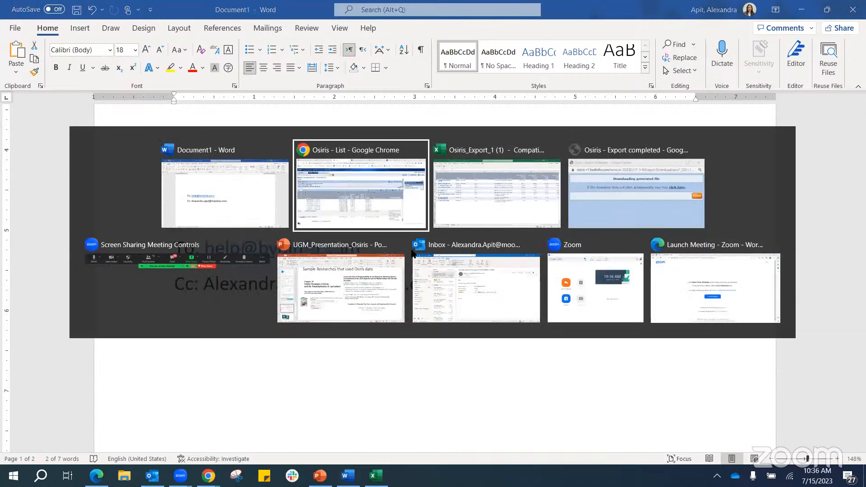
key(alt+Tab)
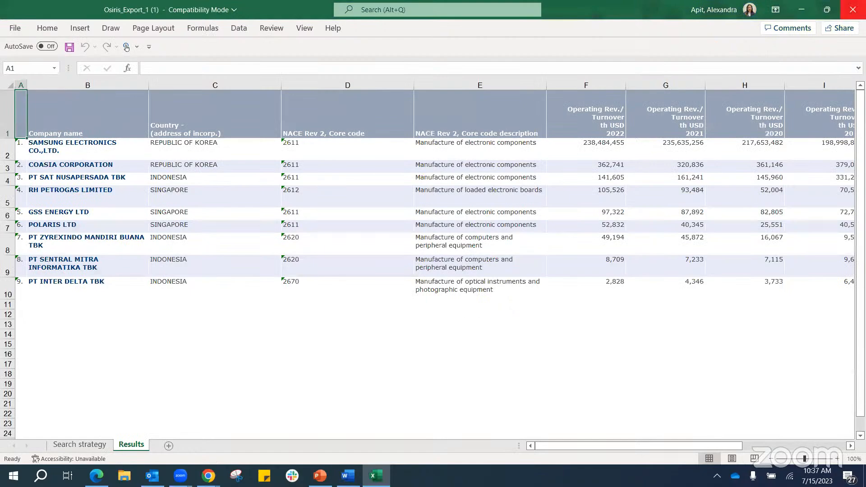
click(853, 10)
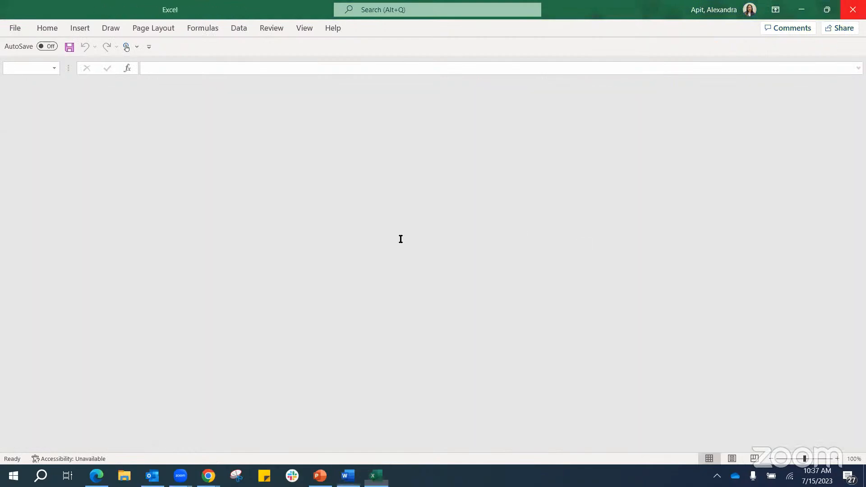
key(alt+Tab)
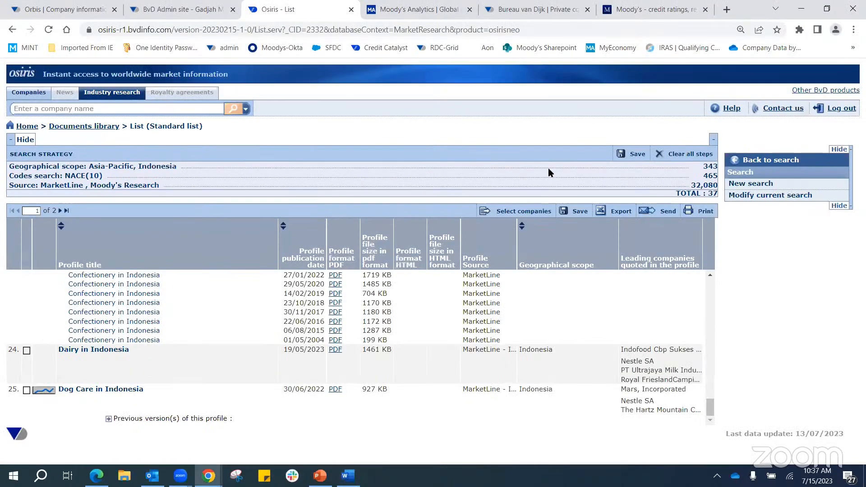
key(alt+Tab)
key(alt+Tab)
click(579, 158)
Return to the companies search home and open the price trends criterion from the stock data group
click(27, 127)
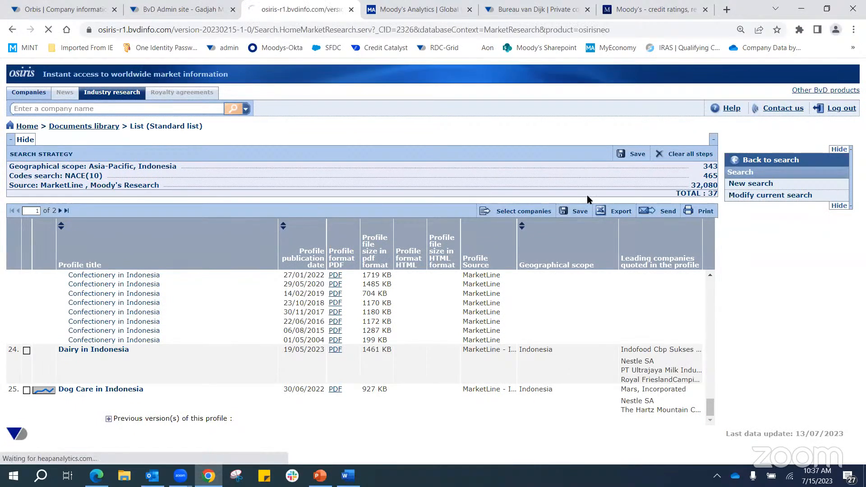
click(28, 93)
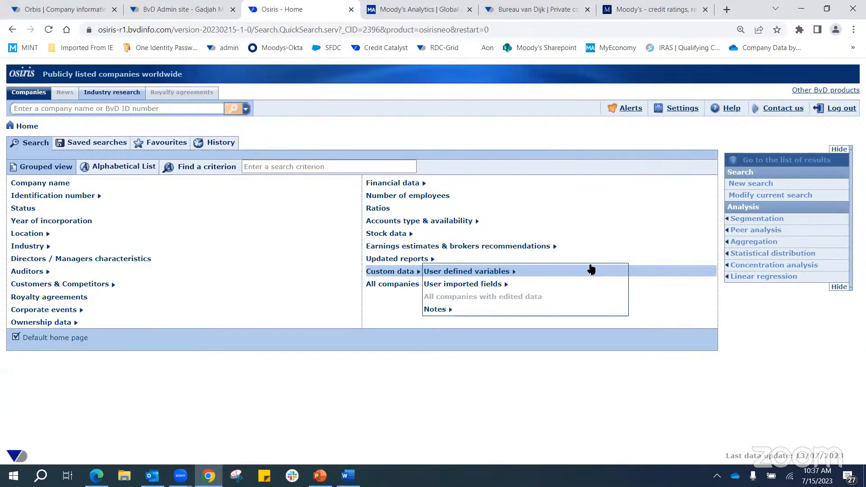
mouse_move(386, 239)
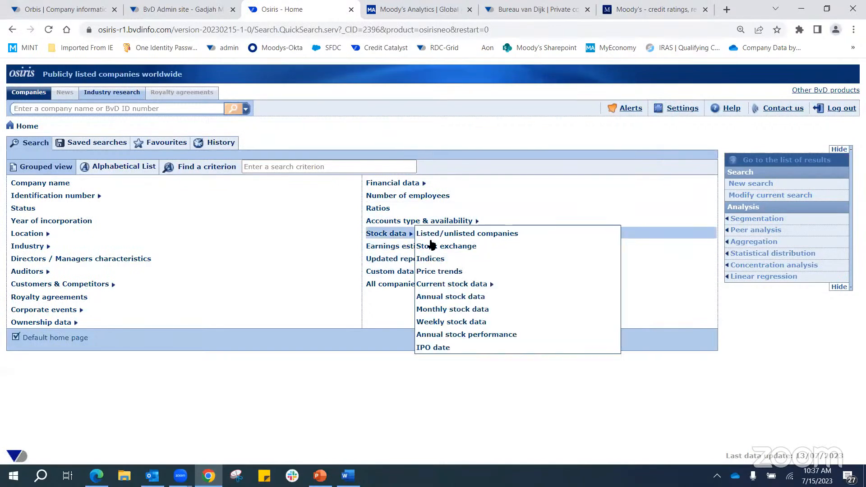
click(441, 273)
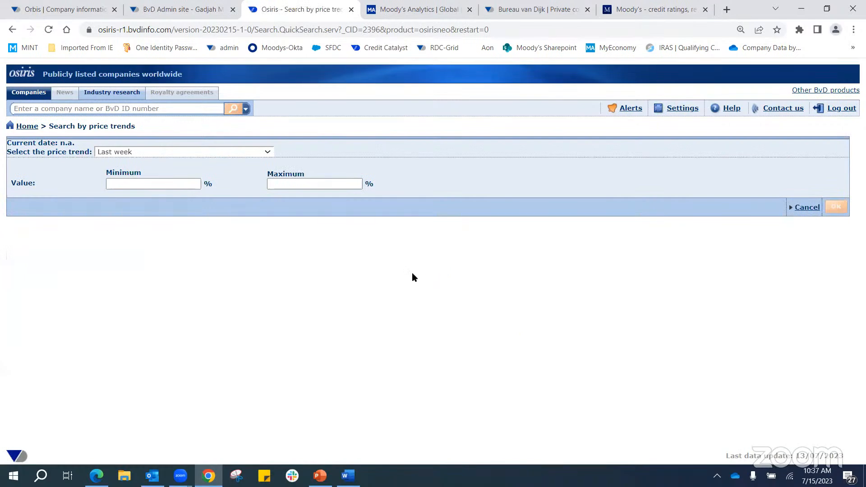
Add a last-week price trend criterion with a minimum of 2% and a maximum of 4% to the search
click(267, 151)
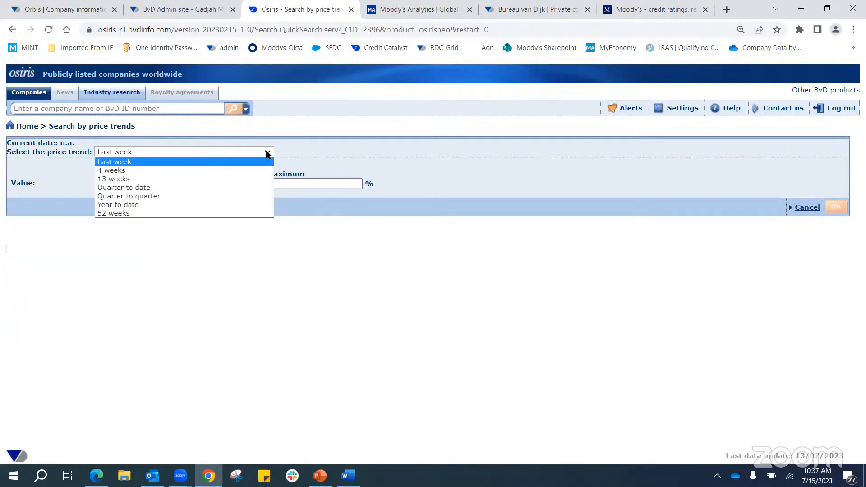
click(267, 152)
click(152, 184)
text(2)
click(316, 181)
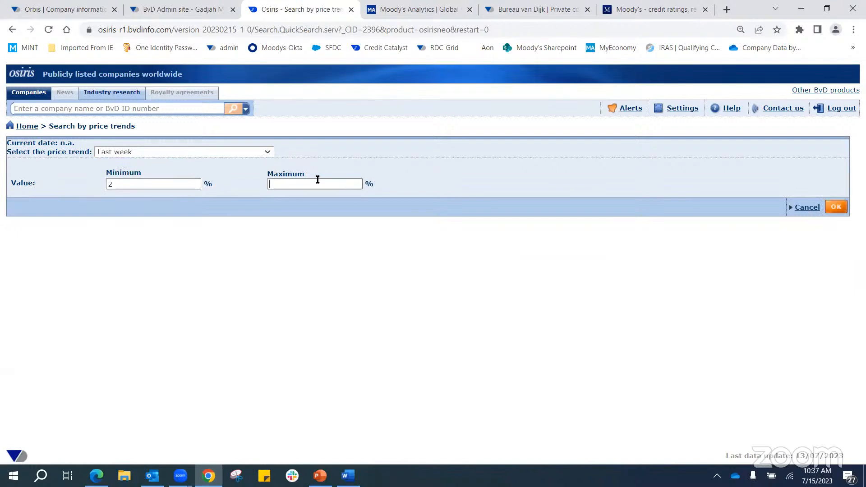
text(4)
click(836, 208)
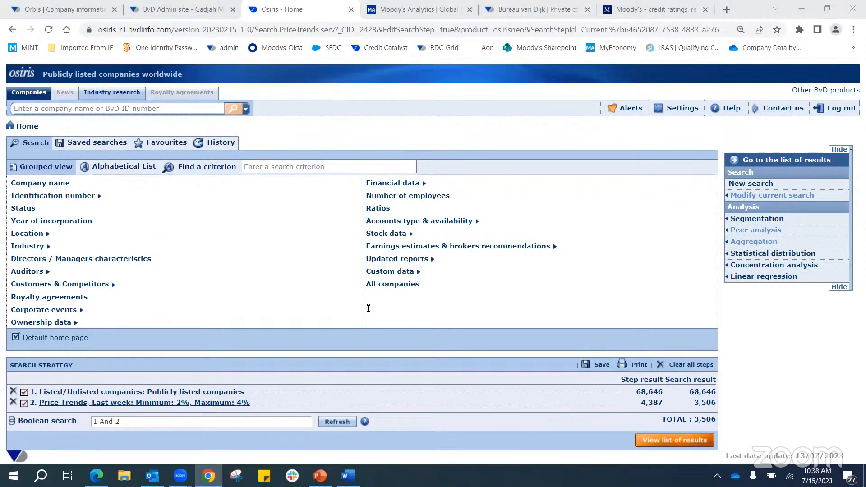
mouse_move(216, 472)
click(210, 472)
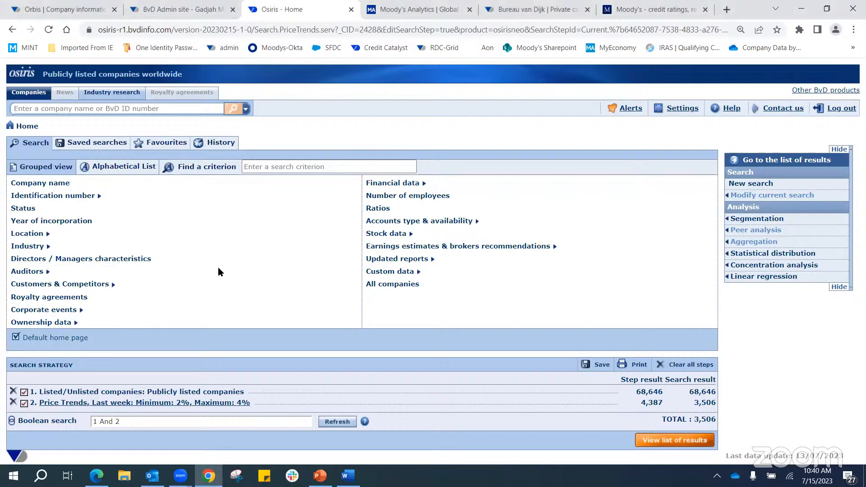
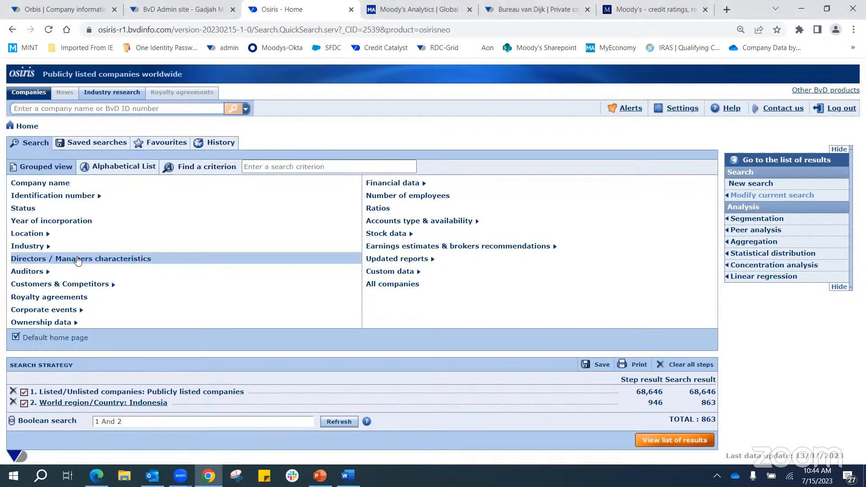
Check the directors / managers characteristics criterion without applying it, and view the results list of publicly listed Indonesian companies
click(78, 260)
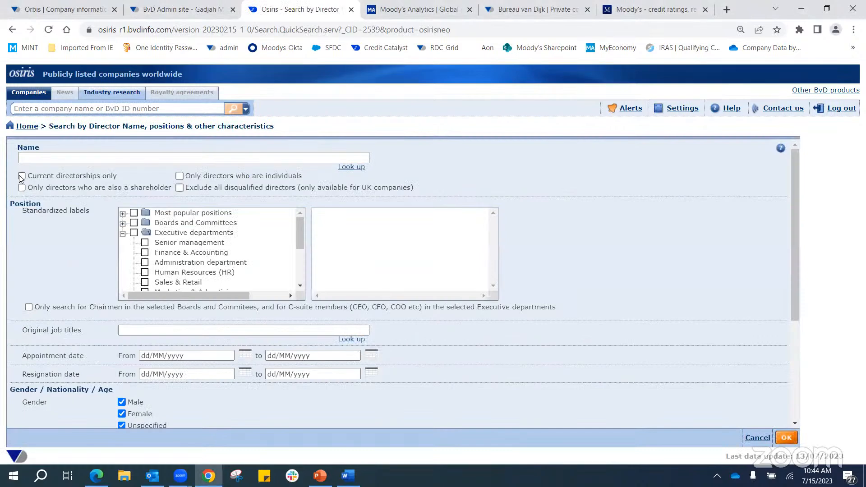
click(759, 440)
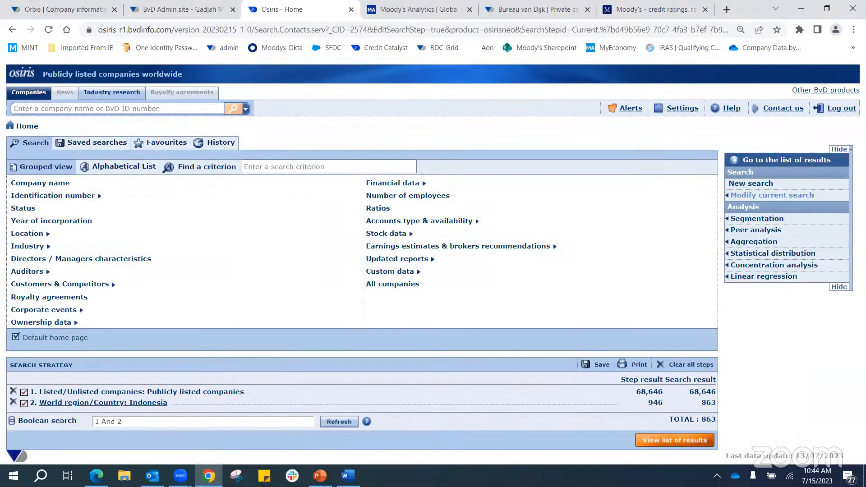
click(676, 440)
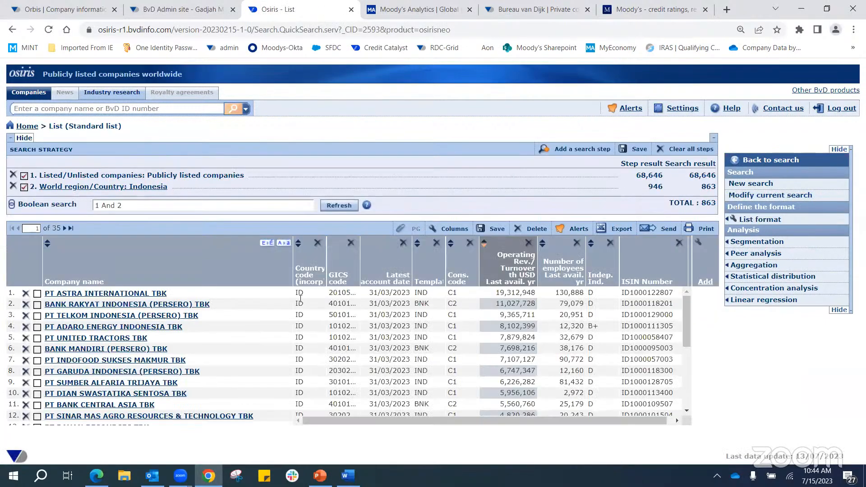
Clear all variables from the list's column format and expand the Directors & Managers variables, including Other personal information
click(712, 287)
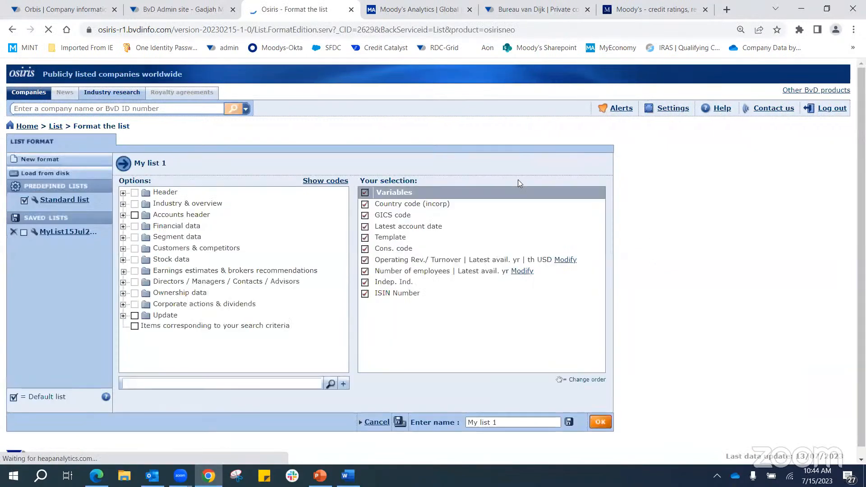
click(365, 193)
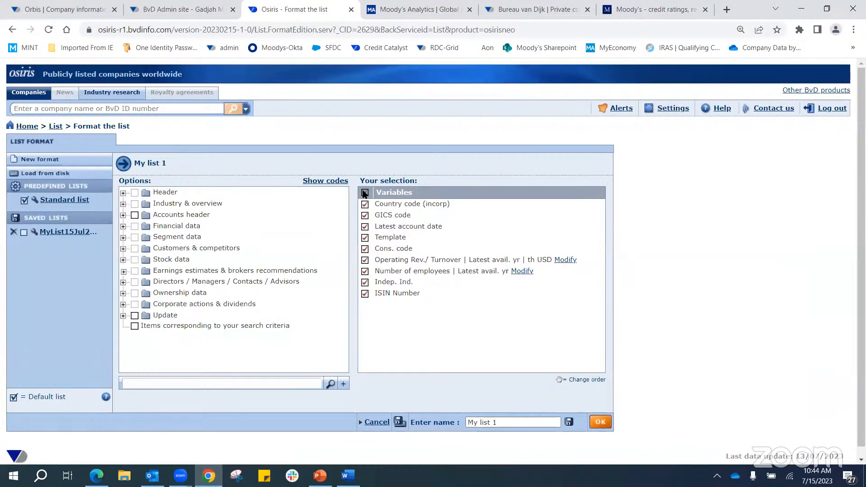
click(122, 282)
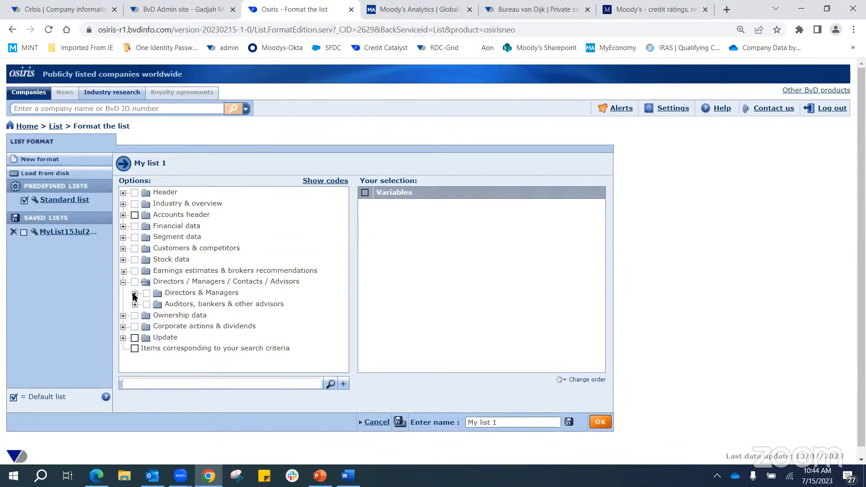
click(134, 294)
scroll(149, 295, down, 3)
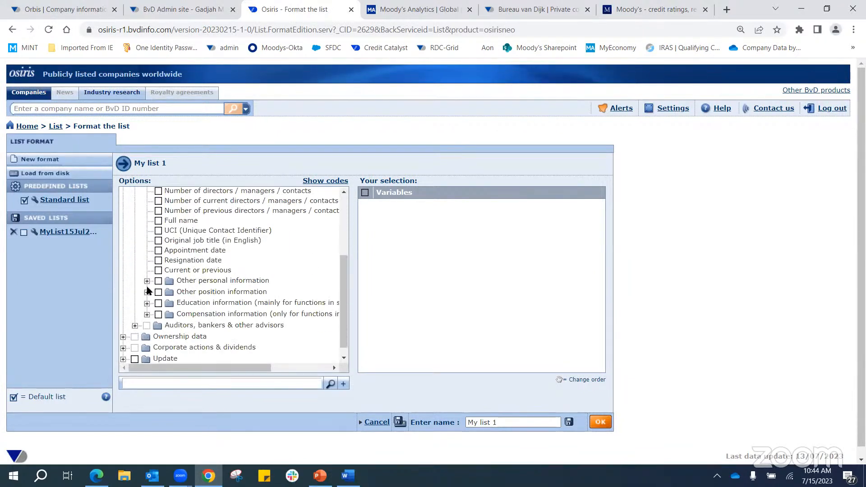
click(147, 281)
scroll(296, 329, down, 5)
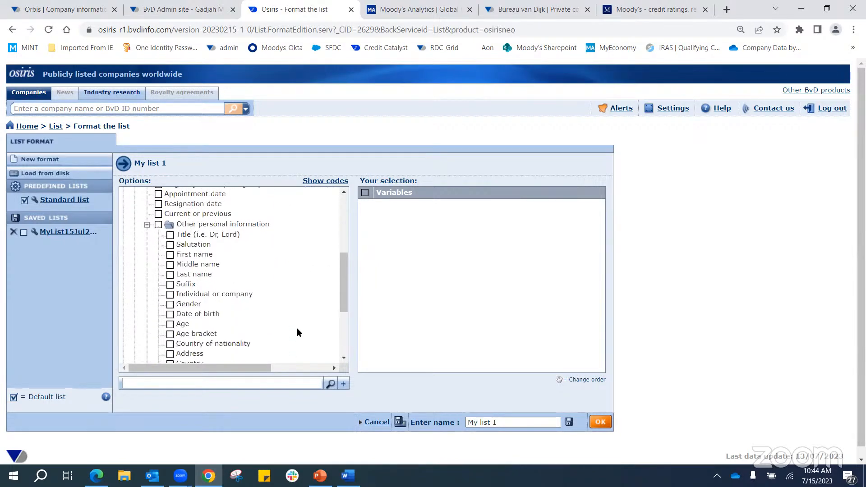
scroll(296, 332, up, 5)
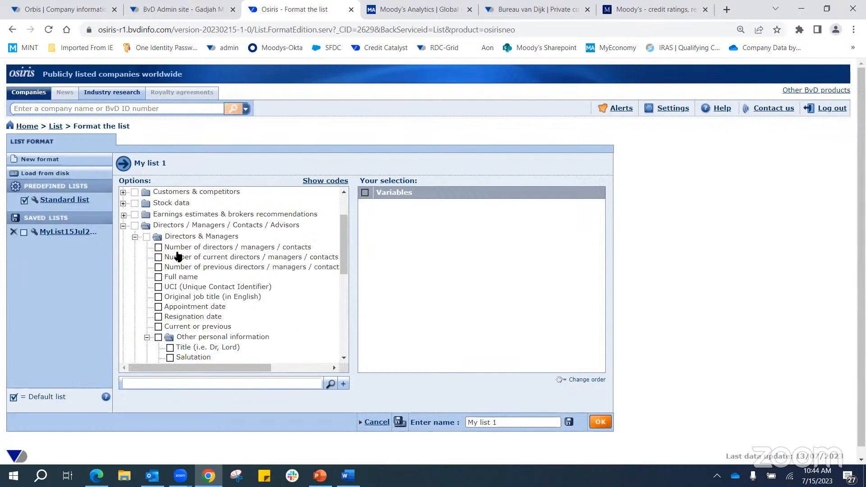
Add the directors' Full name, Original job title (in English), Appointment date, Resignation date and Current or previous variables to the list format
click(158, 277)
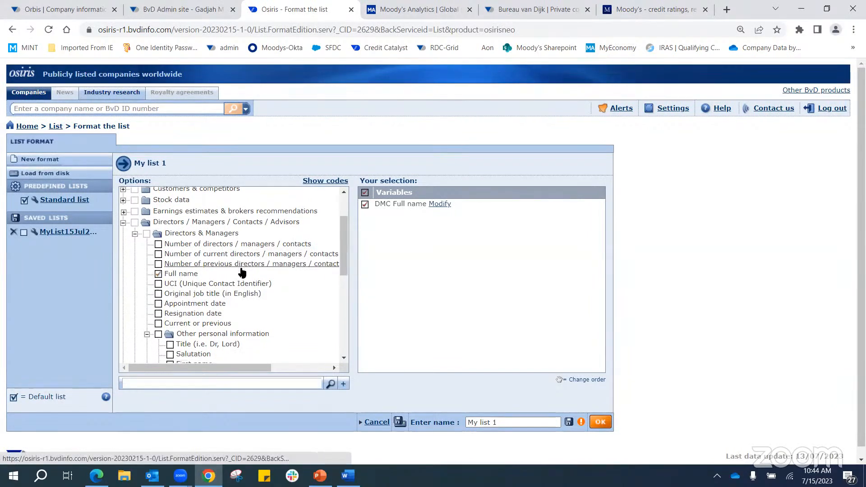
scroll(225, 262, down, 3)
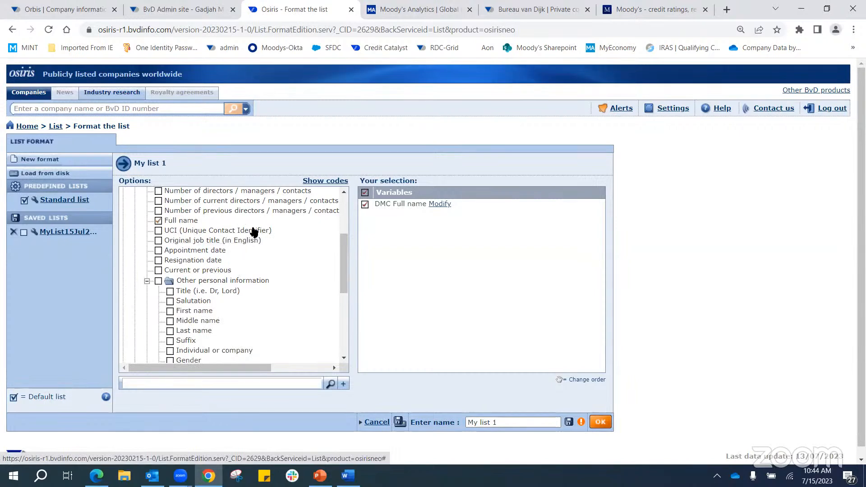
click(158, 241)
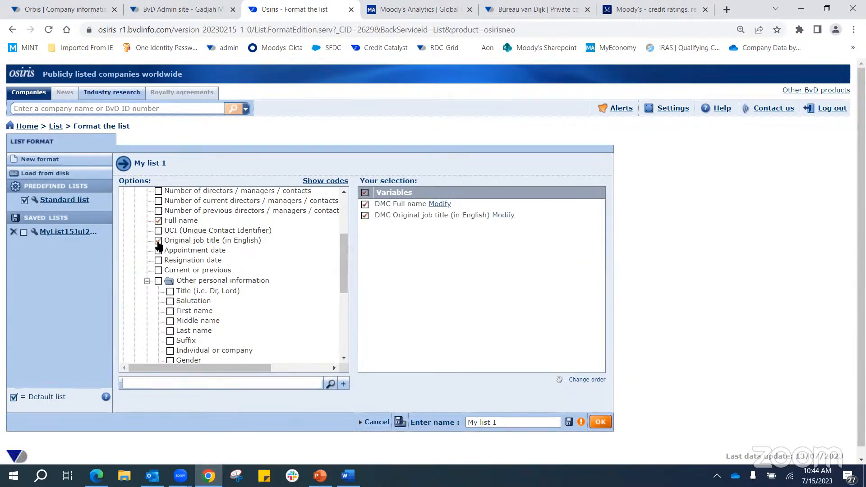
click(159, 251)
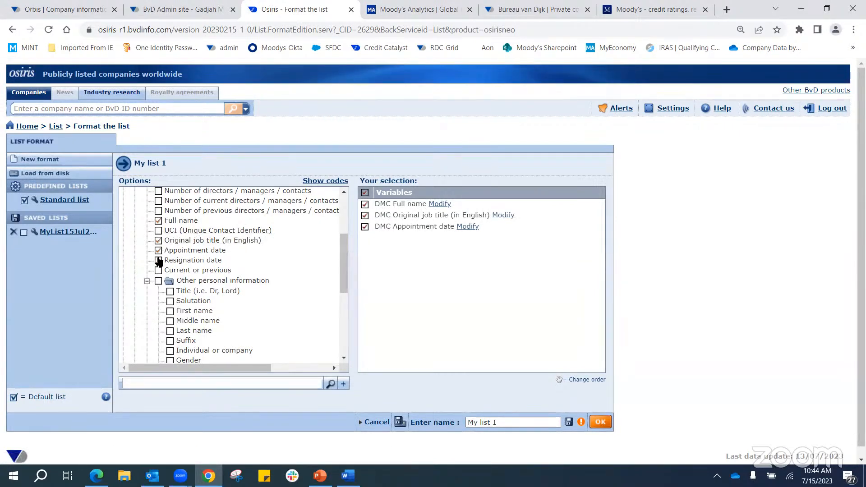
click(158, 261)
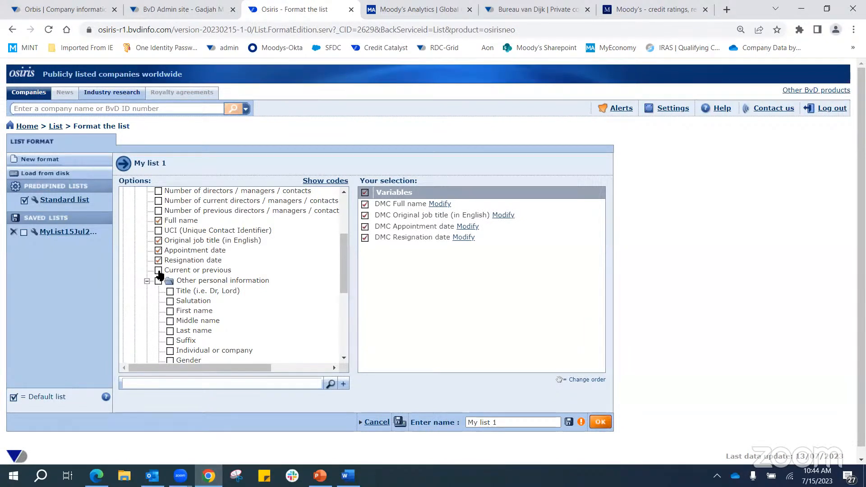
click(158, 271)
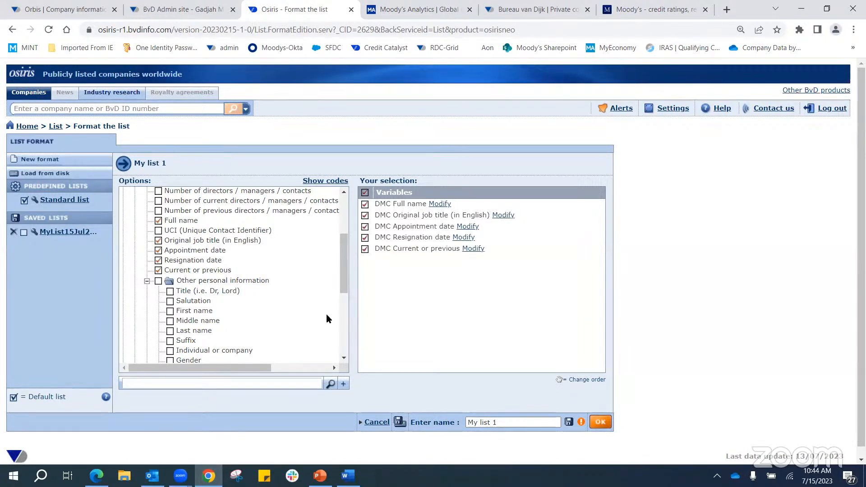
Add the directors' Gender variable to the list format and review the other available director variables
scroll(327, 315, down, 2)
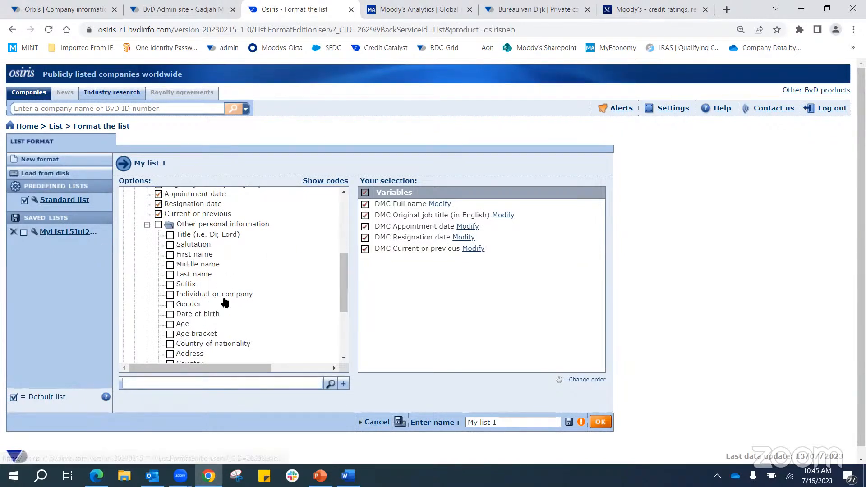
scroll(223, 300, down, 2)
click(170, 249)
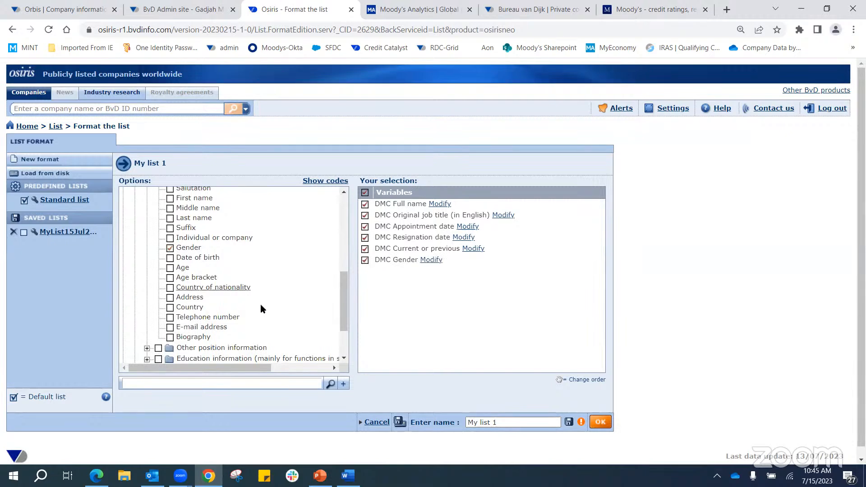
scroll(261, 310, up, 5)
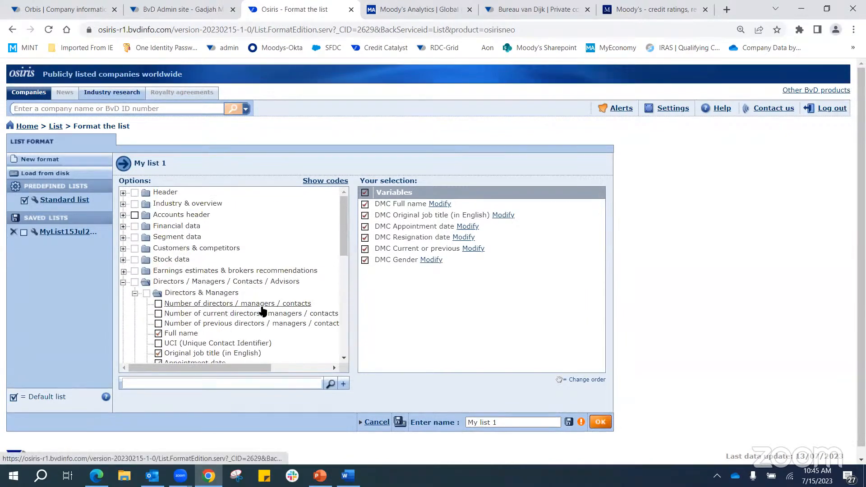
scroll(262, 310, down, 6)
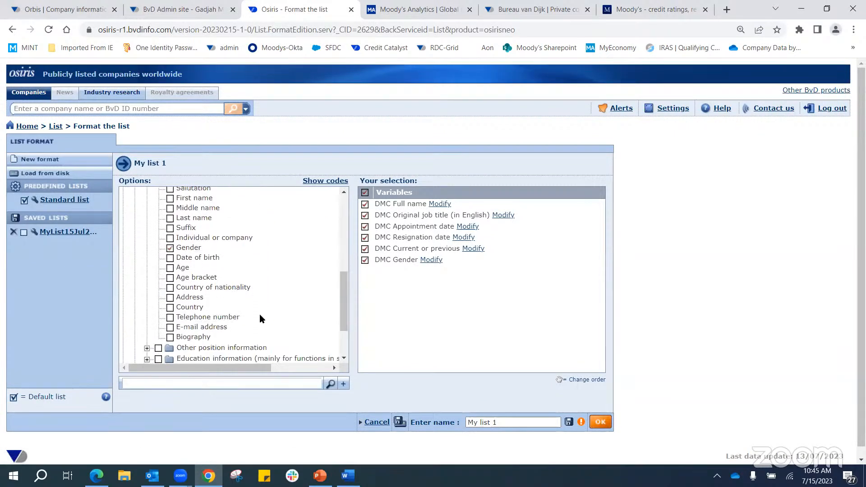
scroll(262, 326, down, 2)
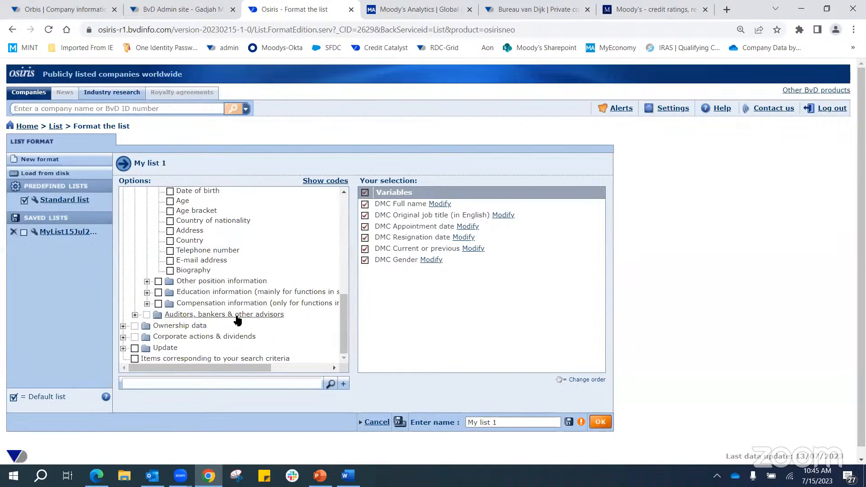
scroll(253, 307, up, 3)
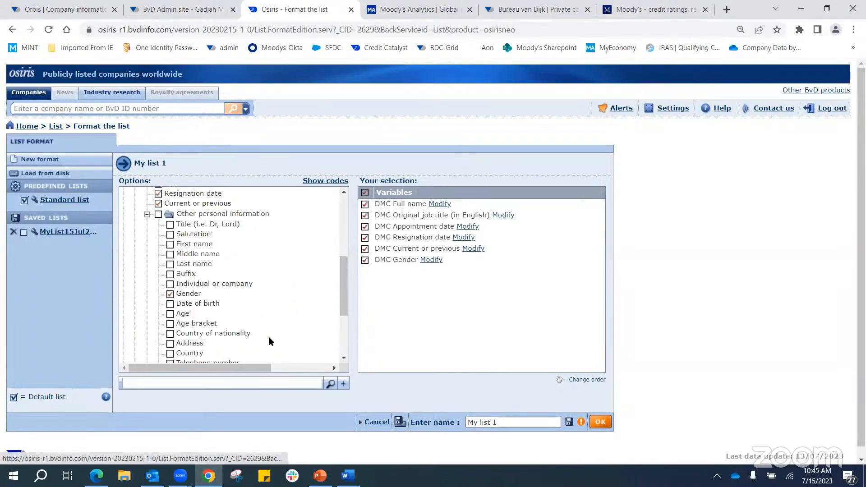
scroll(264, 311, up, 2)
scroll(259, 278, up, 1)
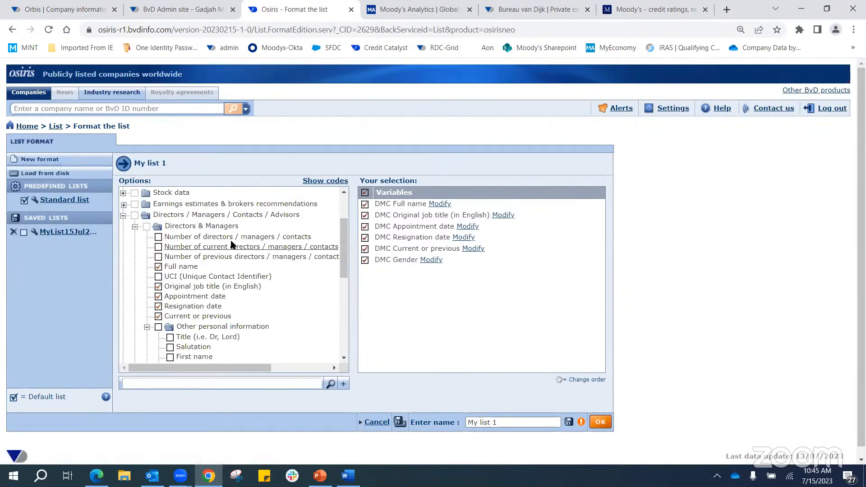
scroll(239, 307, down, 2)
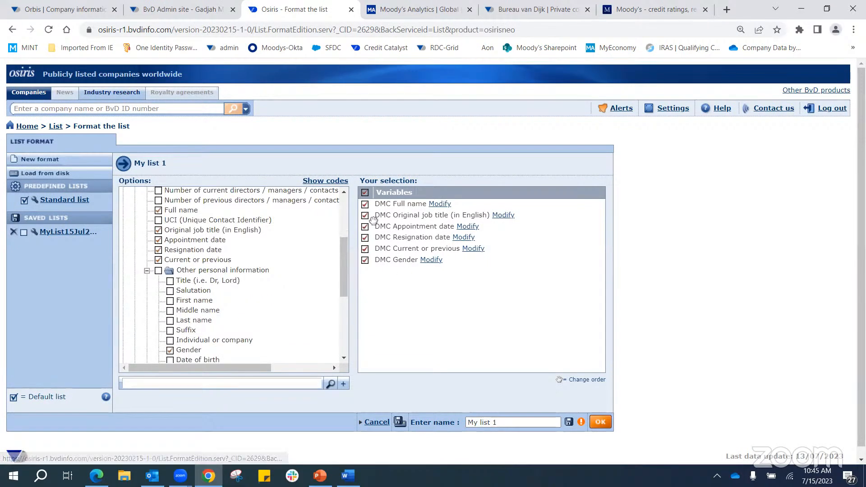
Apply the list format and widen the original job title column to read the director data through to gender
click(601, 422)
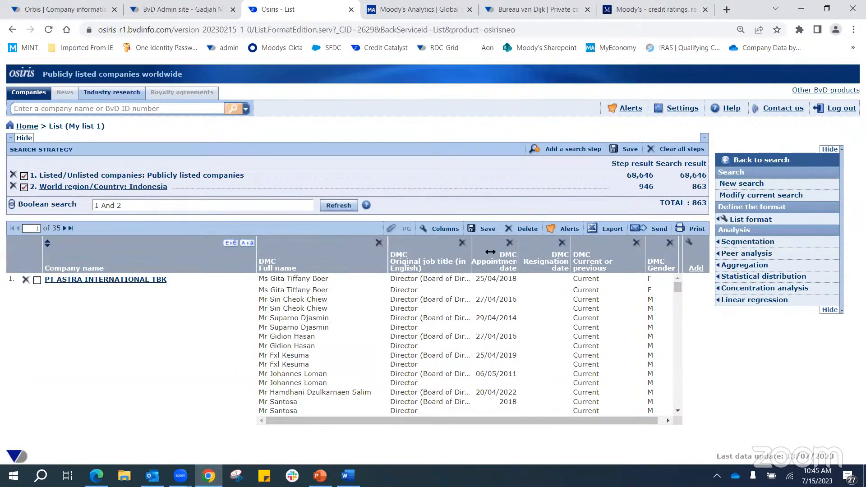
drag(491, 252, 518, 252)
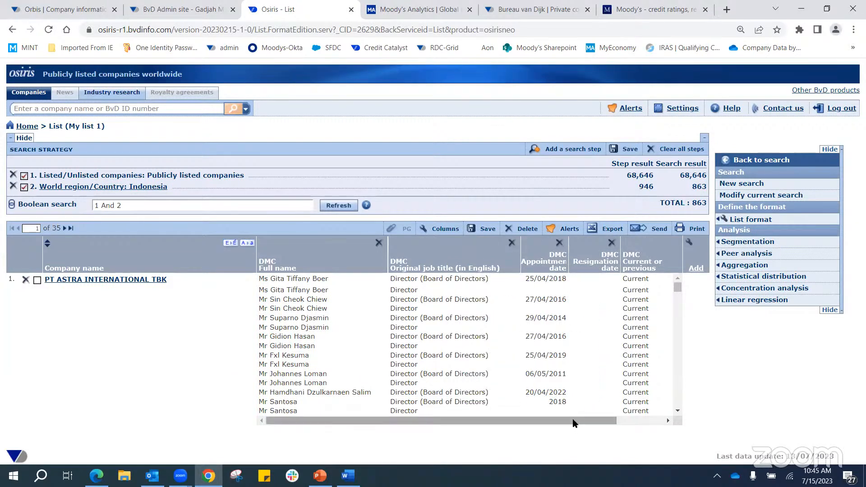
drag(575, 424, 766, 428)
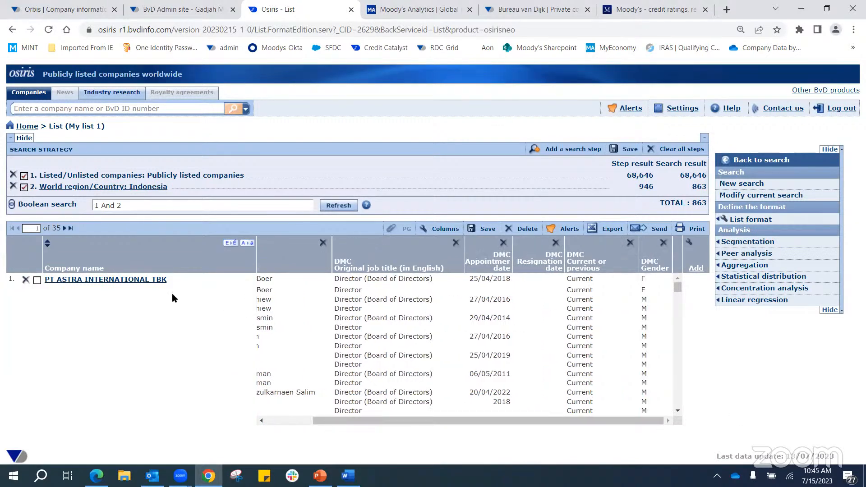
Open the PT Astra International Tbk report and display its Current Directors / Managers / Contacts section
click(97, 284)
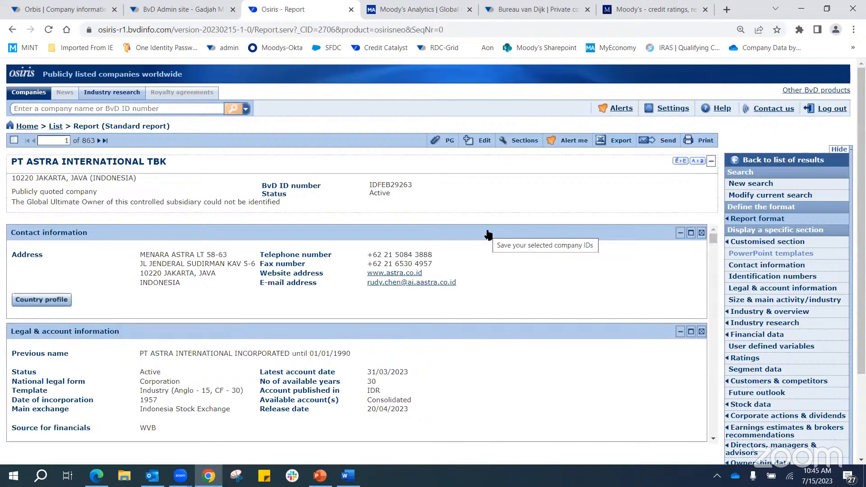
scroll(764, 306, down, 3)
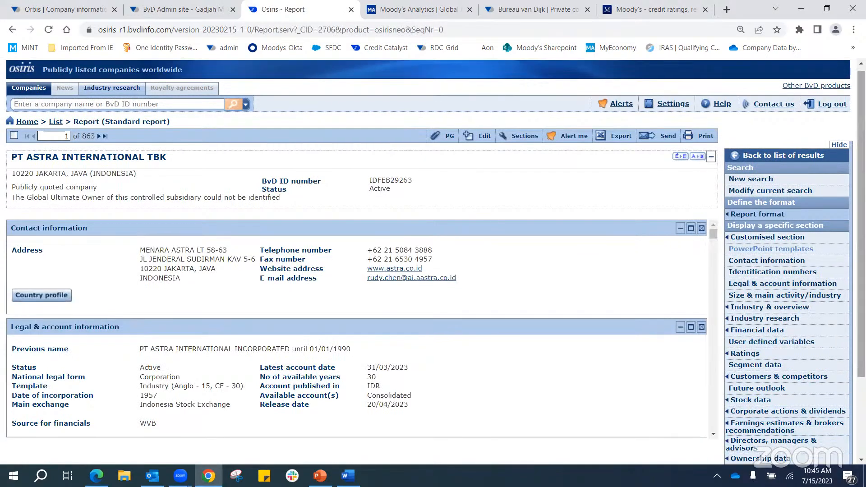
mouse_move(742, 342)
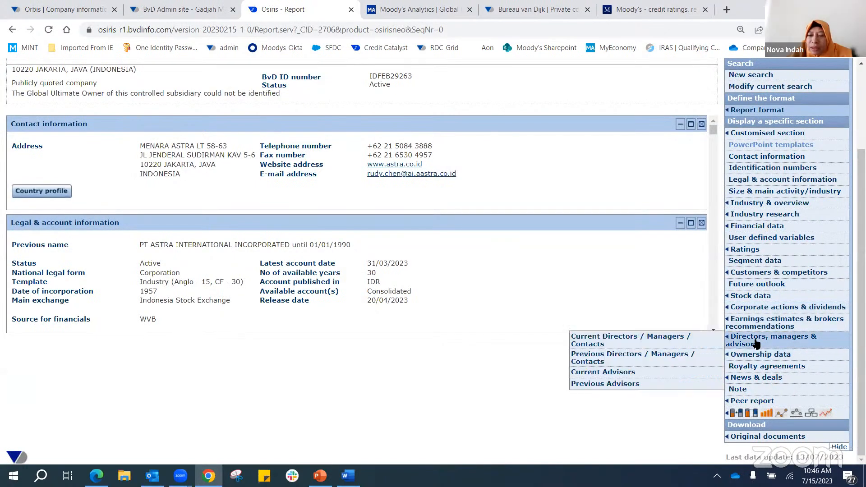
click(629, 345)
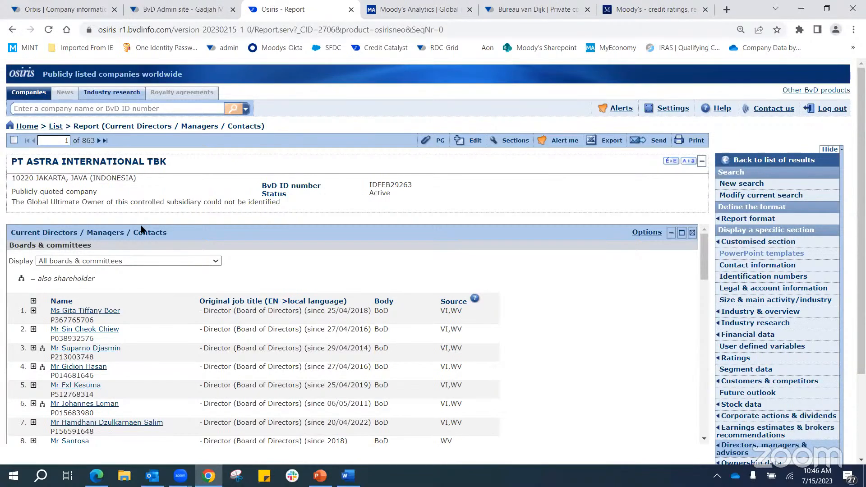
Limit the current directors section to Boards of directors and expand the first director's details
click(178, 261)
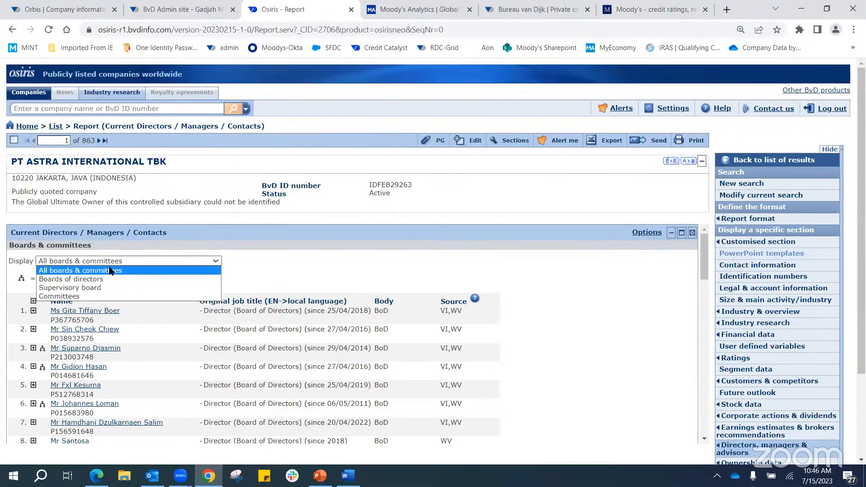
click(98, 278)
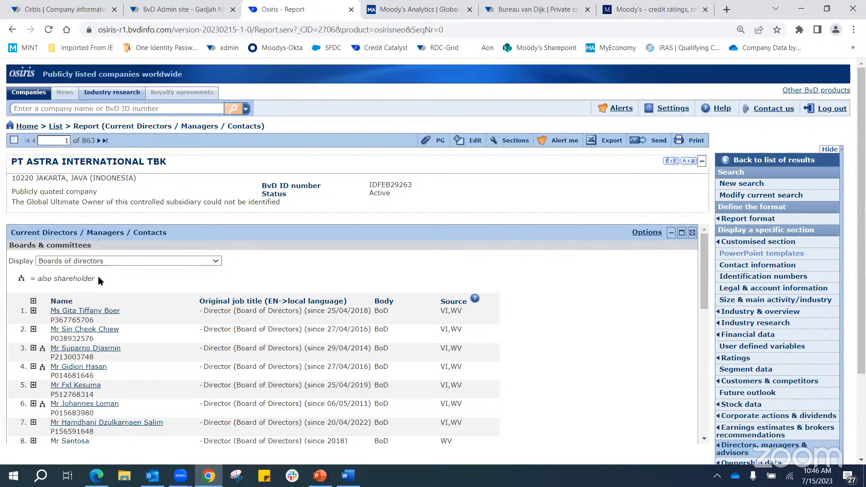
scroll(402, 334, down, 2)
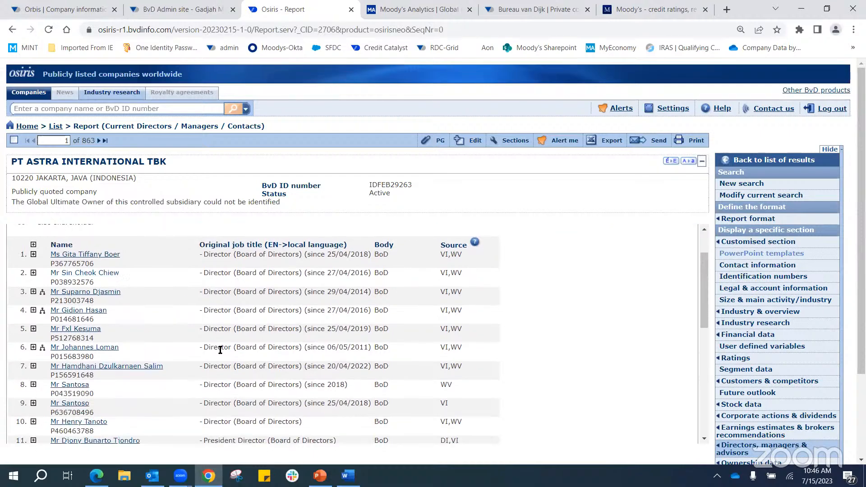
scroll(398, 338, up, 2)
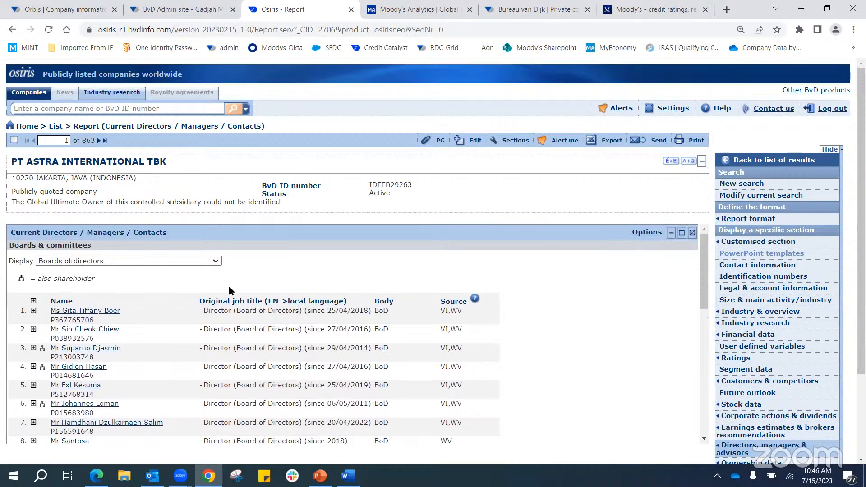
click(33, 311)
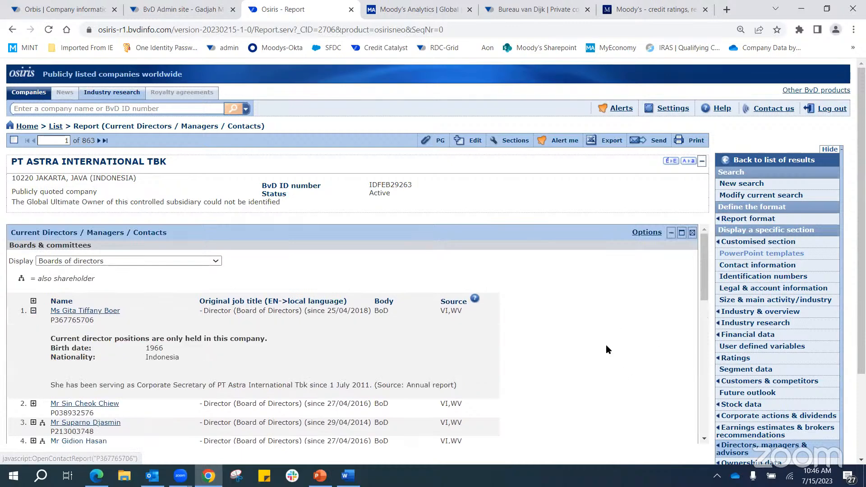
scroll(606, 345, down, 2)
scroll(586, 338, up, 2)
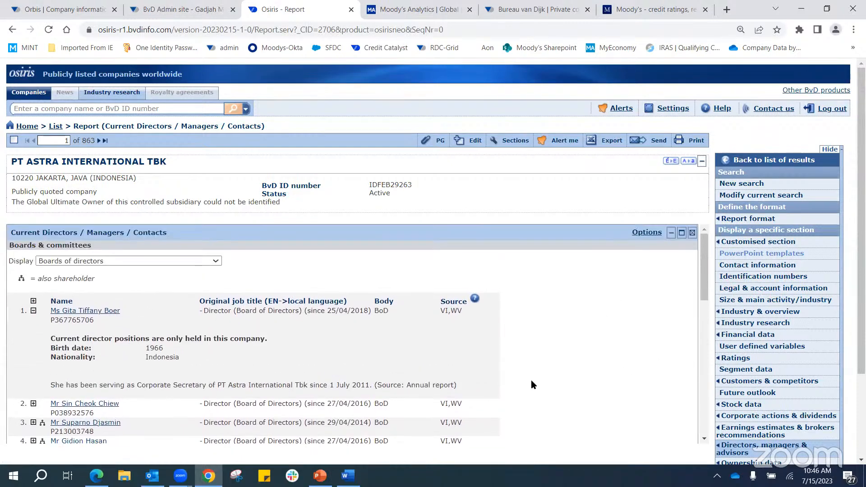
Display the Corporate actions section of the PT Astra International Tbk report
mouse_move(774, 415)
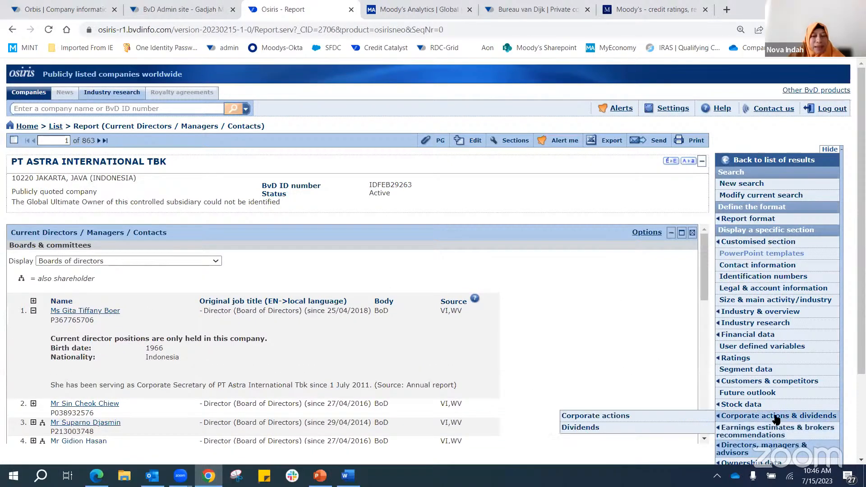
click(599, 416)
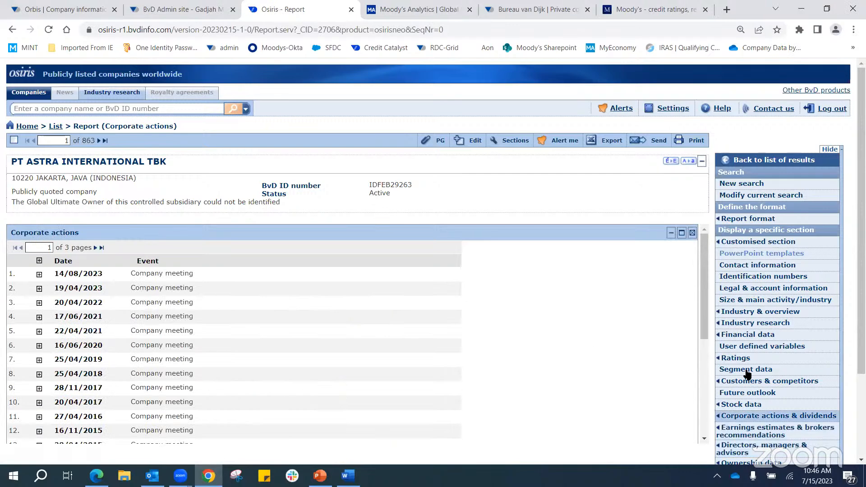
Expand the company meeting entries dated 14/08/2023 and 19/04/2023 in the corporate actions and read their details
mouse_move(748, 419)
click(40, 275)
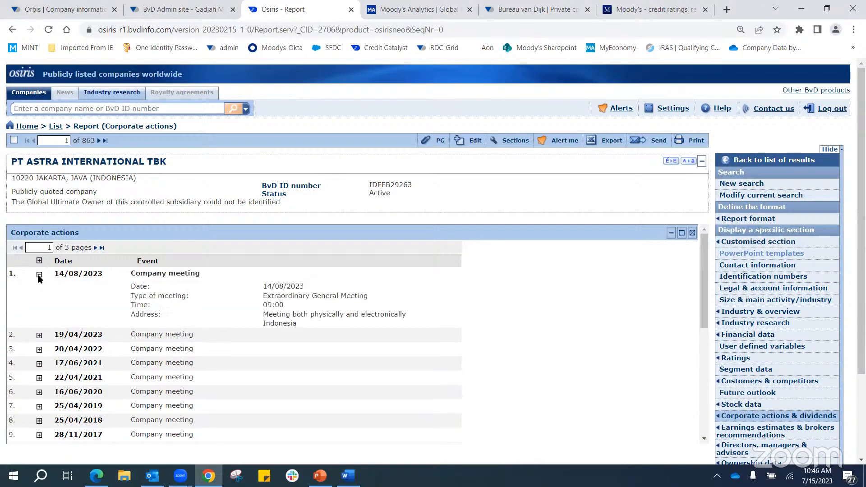
click(39, 335)
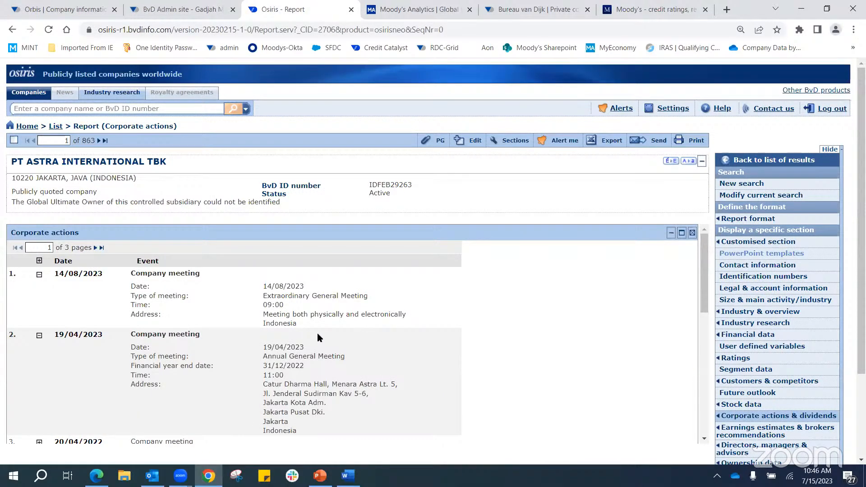
scroll(317, 337, down, 1)
scroll(397, 358, down, 2)
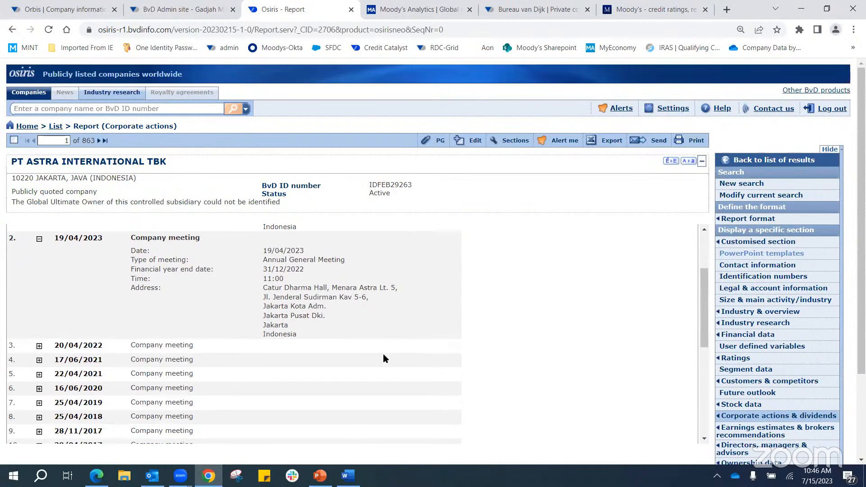
scroll(270, 252, up, 3)
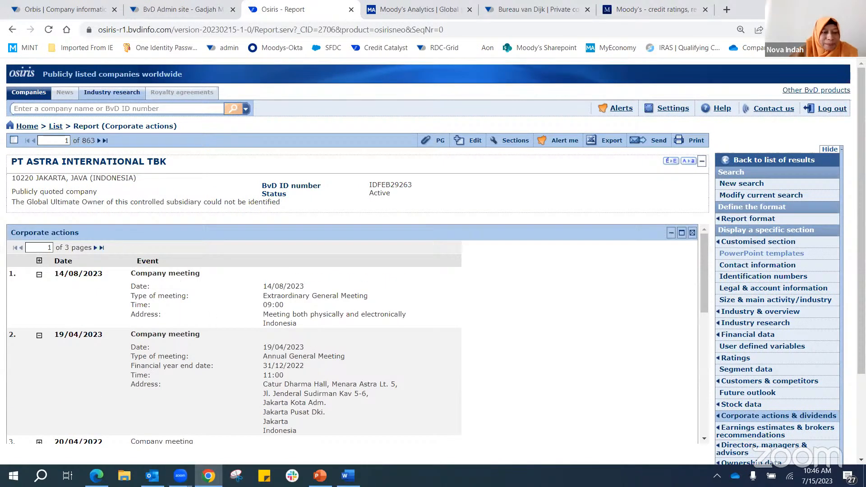
Display the Dividends section of the PT Astra International Tbk report
scroll(768, 361, down, 2)
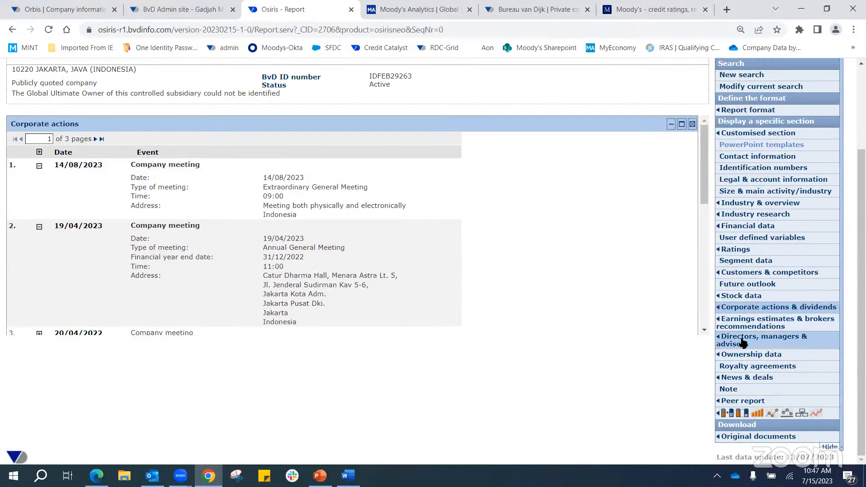
mouse_move(734, 340)
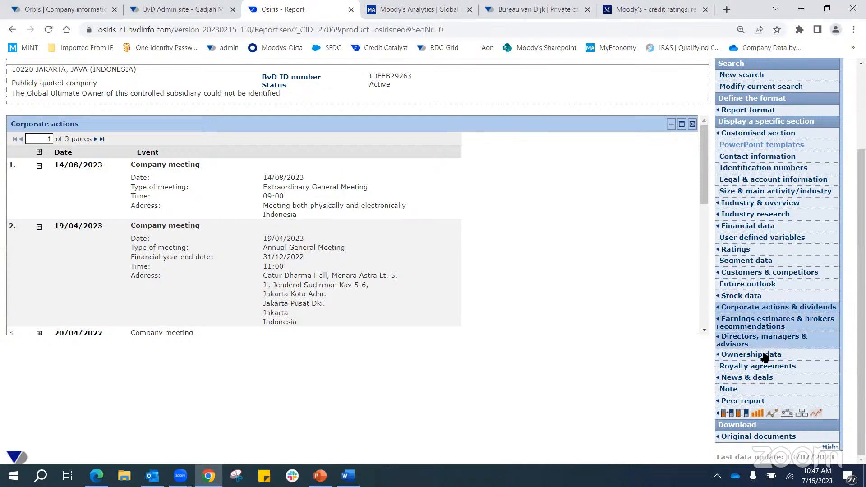
scroll(347, 338, up, 1)
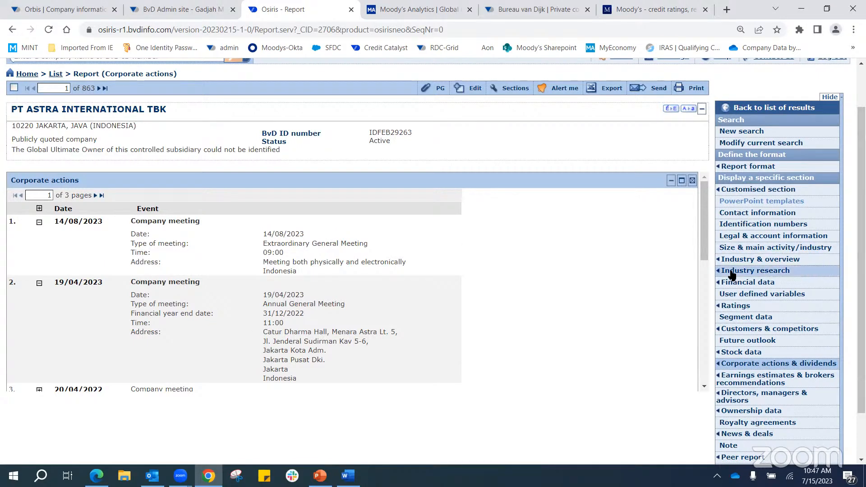
scroll(732, 273, up, 2)
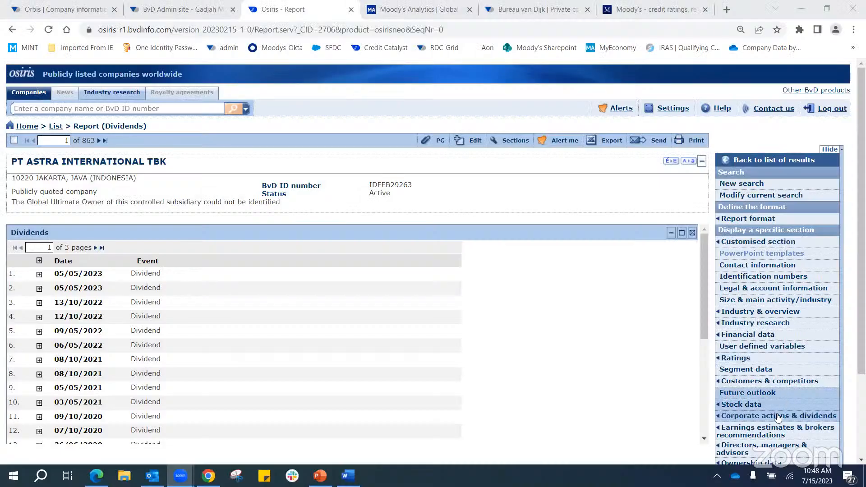
mouse_move(764, 419)
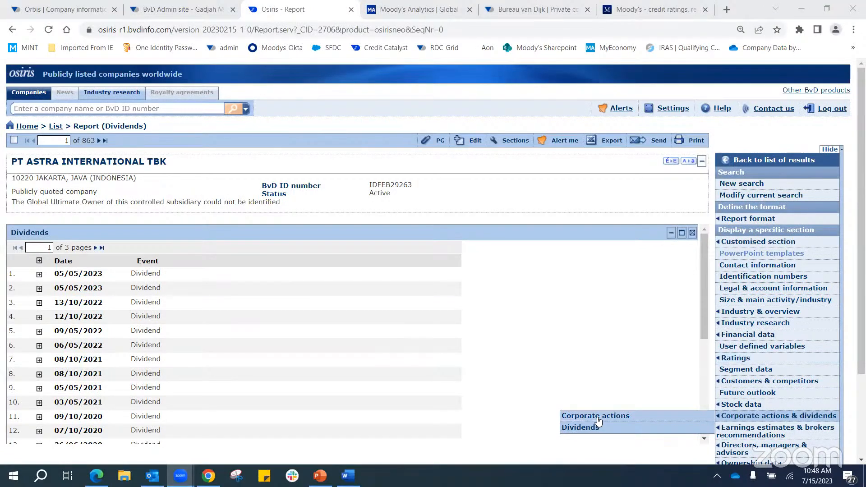
Expand the first dividend entry, dated 05/05/2023, and read its pay rates, dates and notes
click(39, 275)
scroll(510, 357, down, 2)
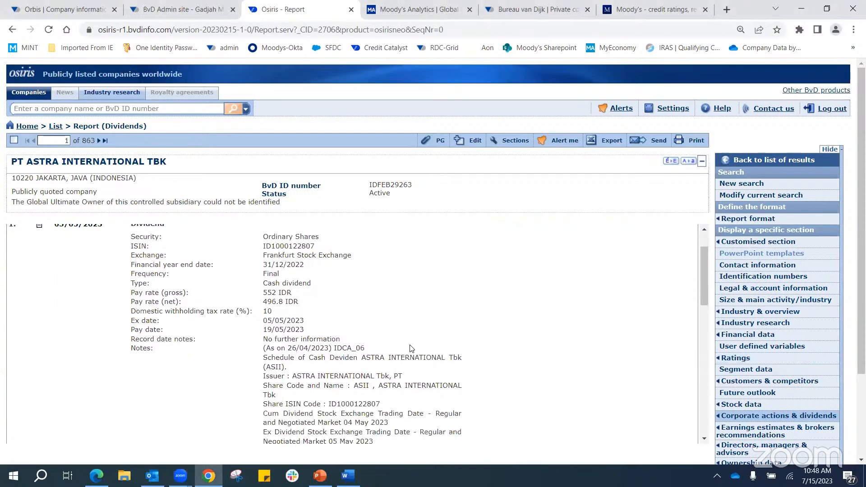
scroll(510, 357, down, 2)
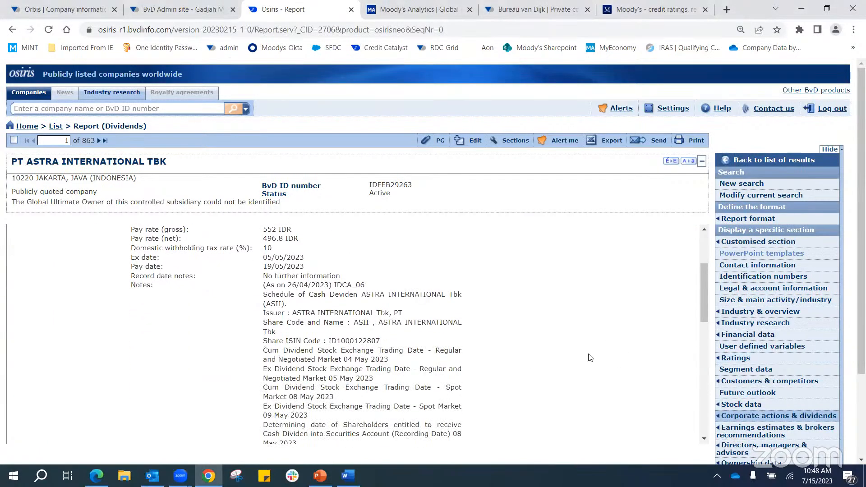
scroll(537, 363, down, 4)
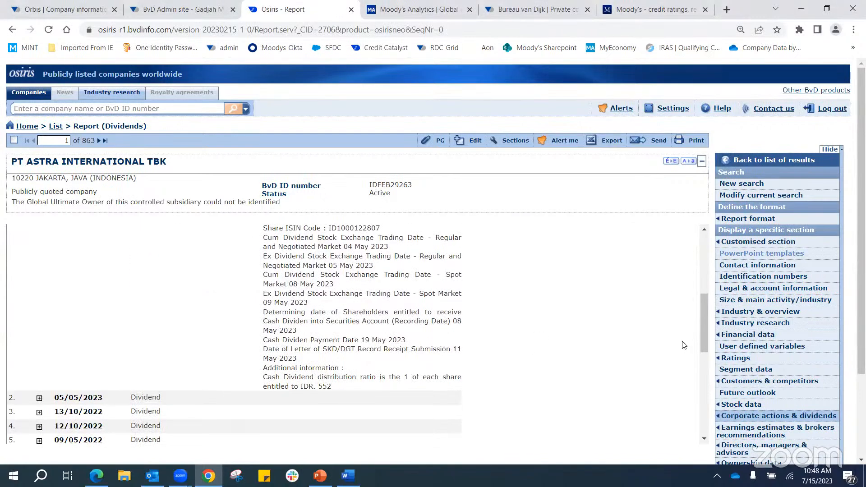
drag(703, 338, 702, 309)
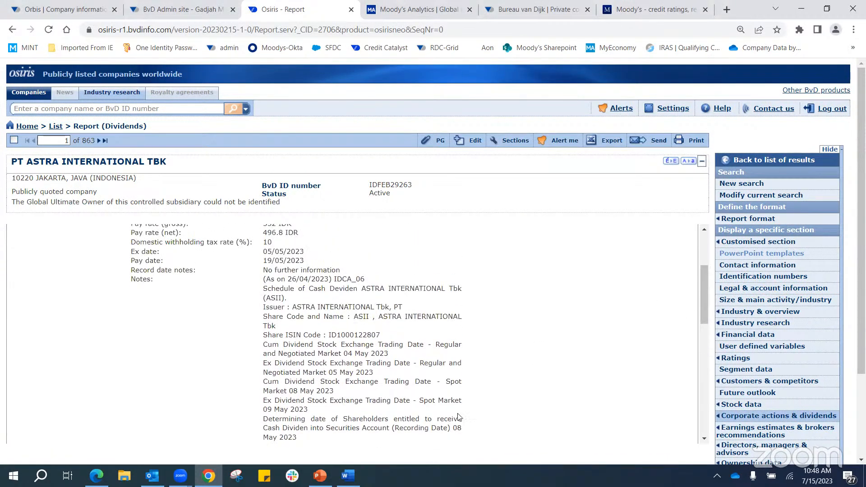
scroll(446, 361, down, 4)
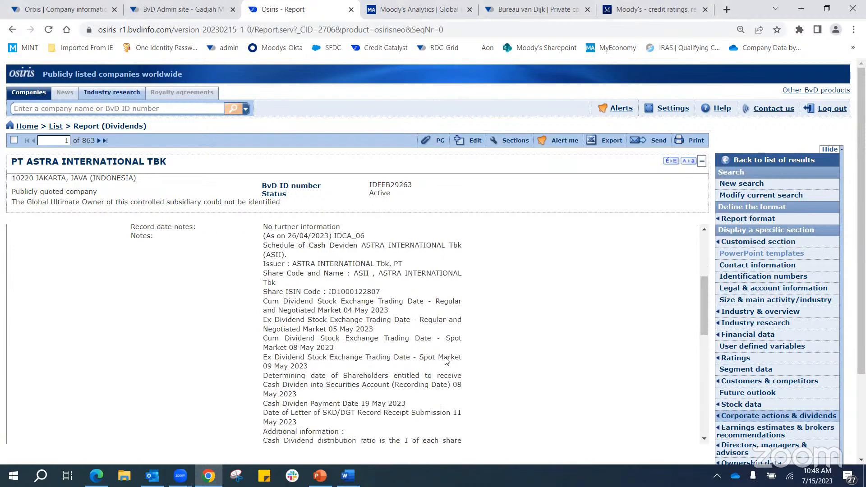
scroll(442, 351, up, 5)
scroll(442, 297, up, 3)
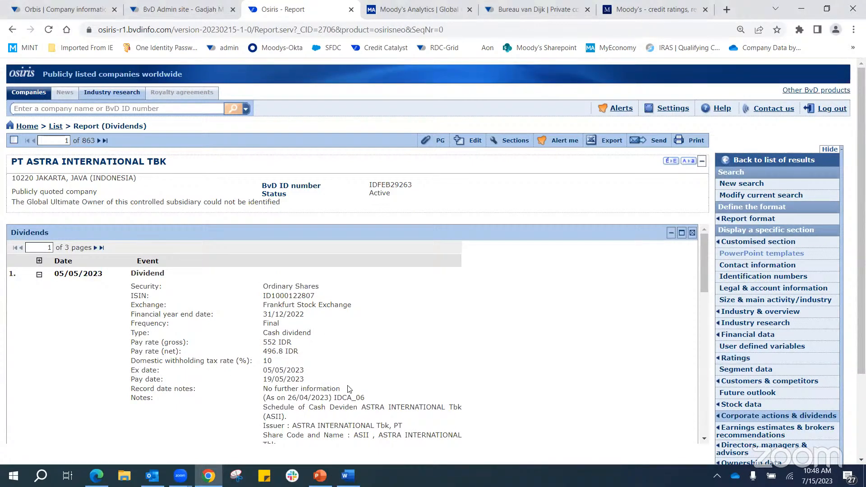
scroll(451, 386, down, 3)
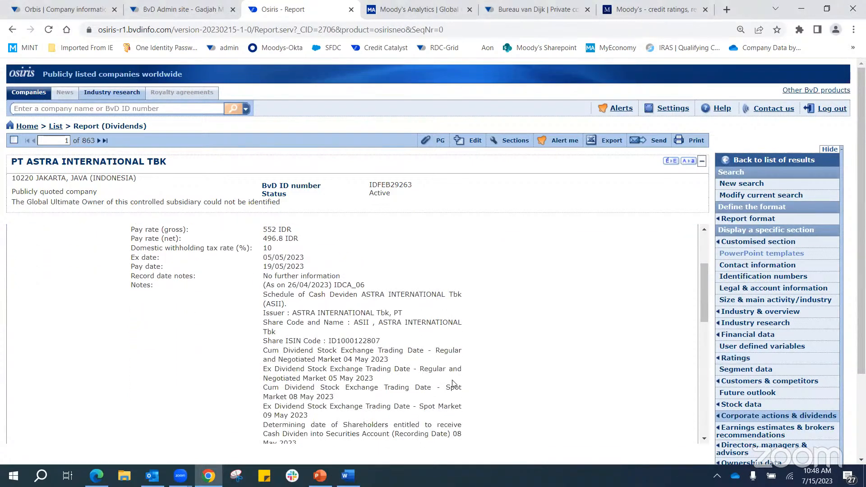
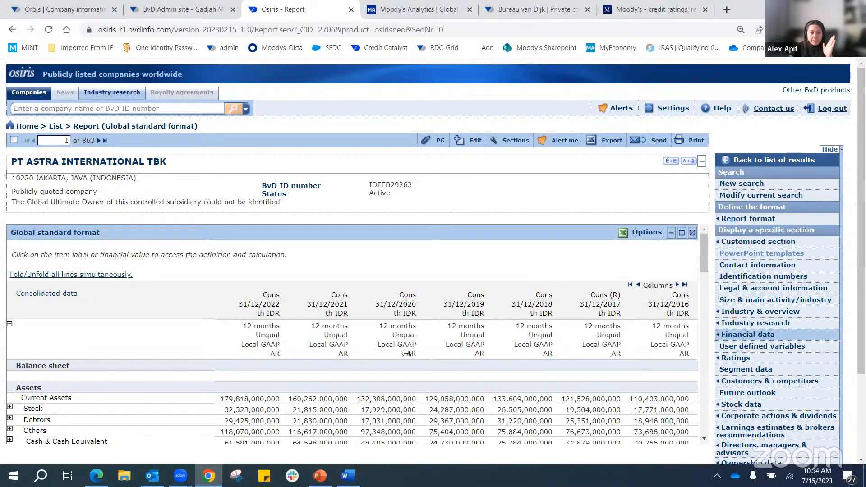
Unfold all lines of the Global standard format financials and search the page for "research"
click(63, 276)
scroll(340, 329, down, 10)
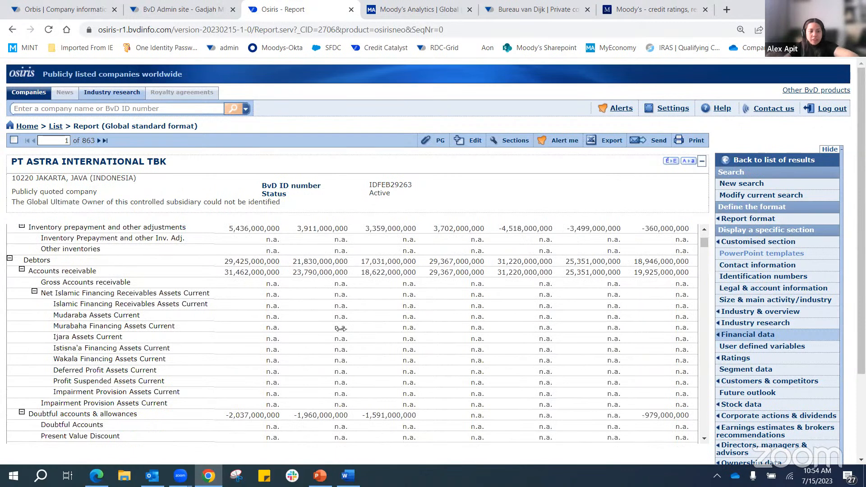
key(ctrl+f)
text(re)
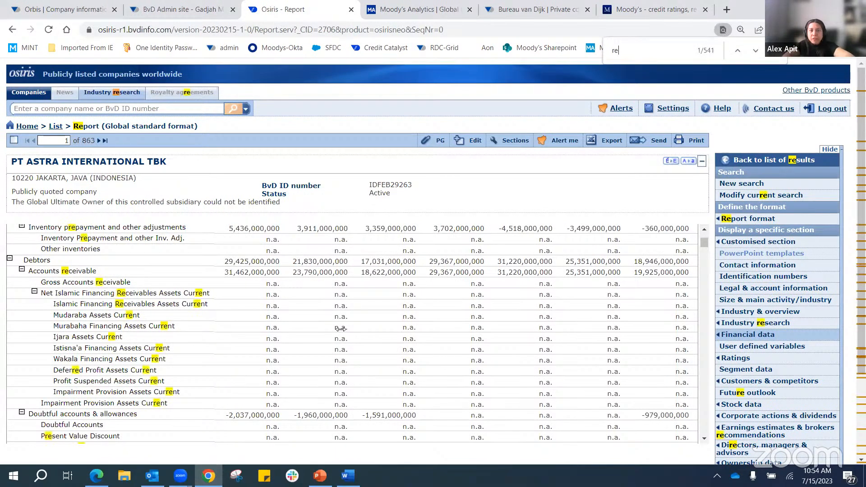
text(sear)
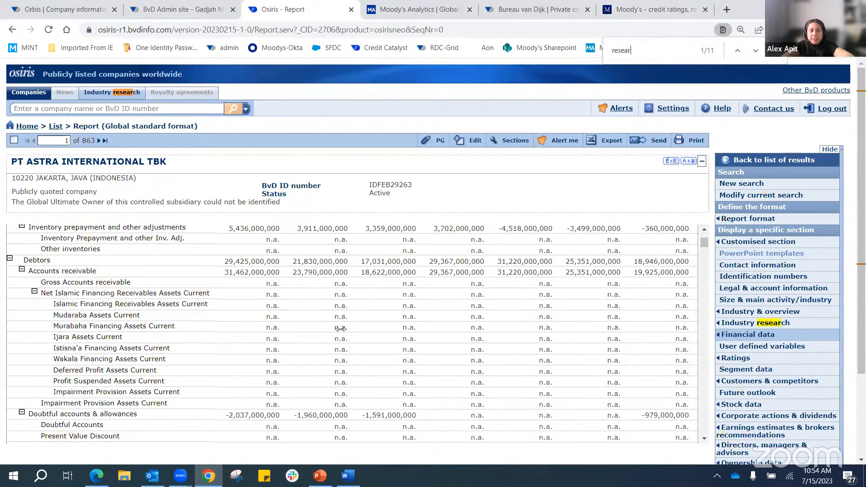
text(ch)
Go through the "research" matches to check the research and development expense lines in the standard format
key(Return)
key(Return)
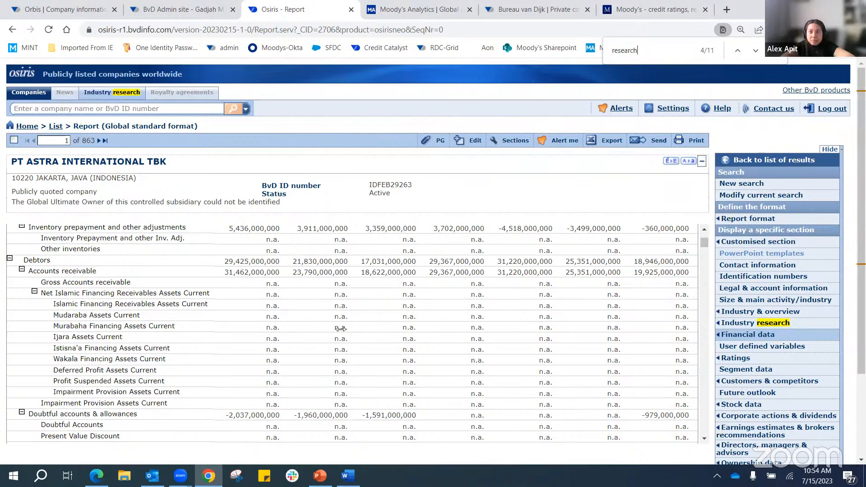
key(Return)
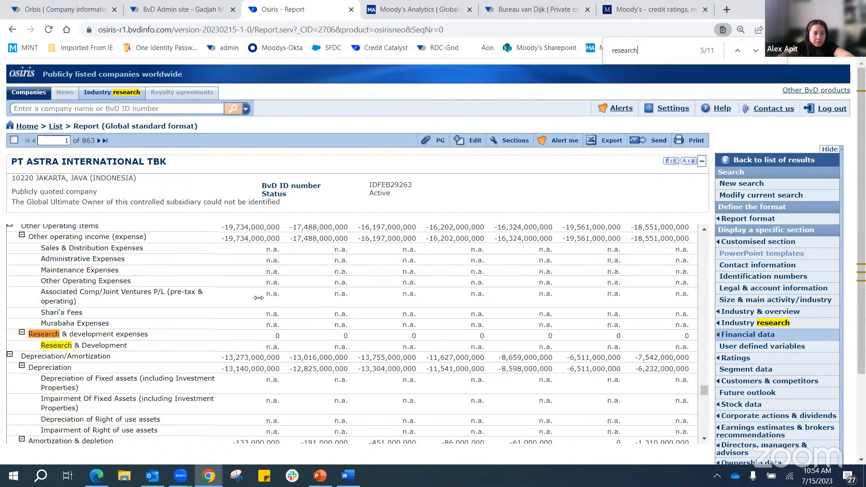
key(Return)
key(Return)
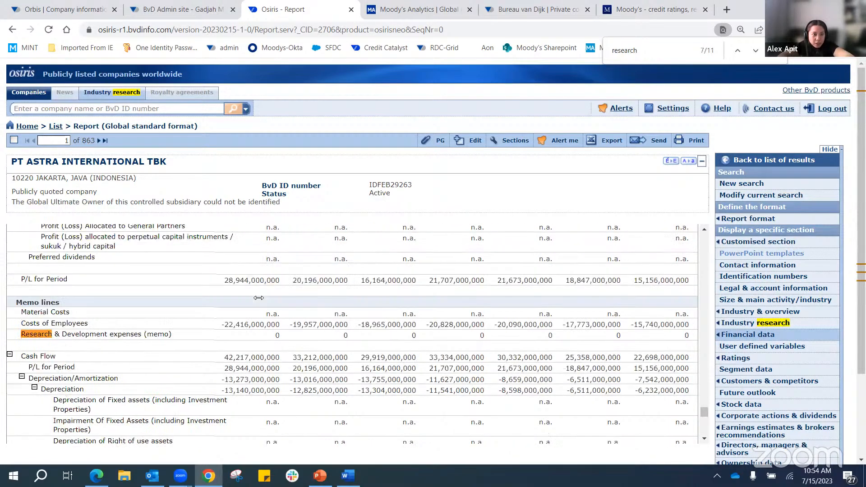
key(Return)
key(Return)
key(Return)
key(Return)
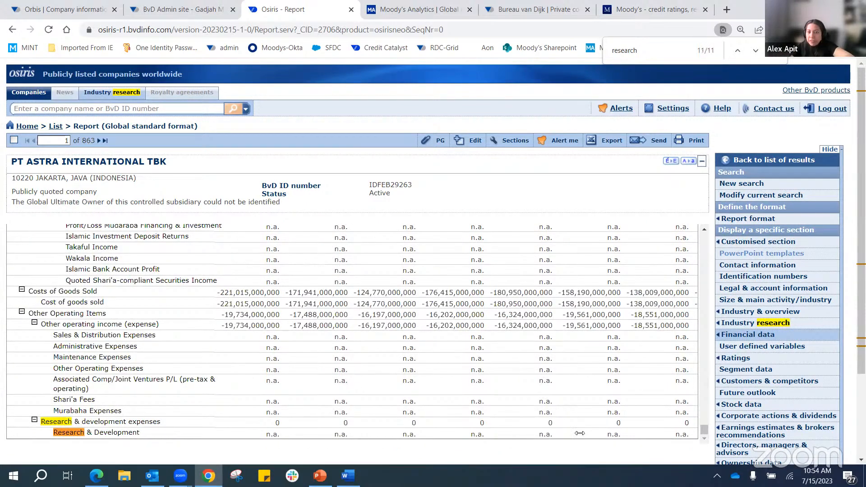
Display the company's financials in the Global detailed format and unfold all lines
mouse_move(731, 339)
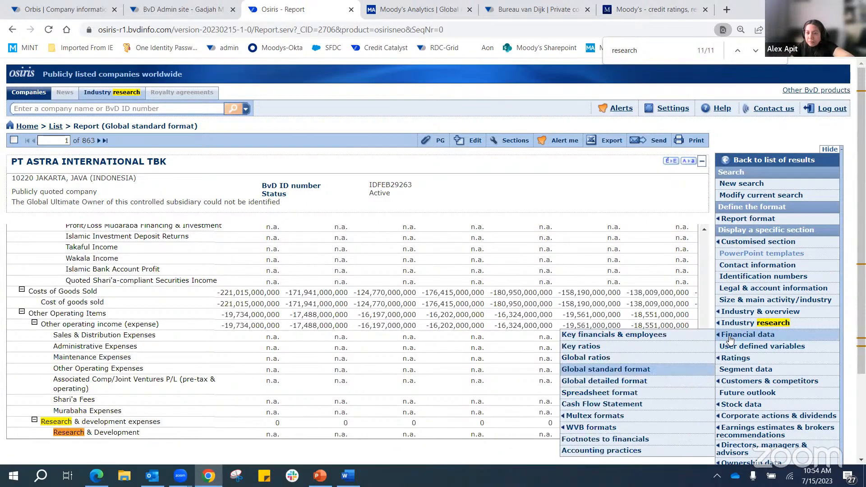
click(613, 382)
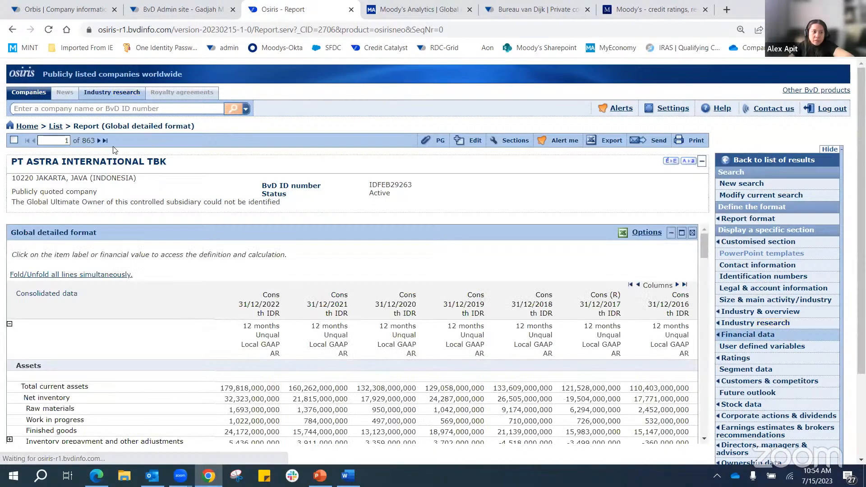
click(81, 276)
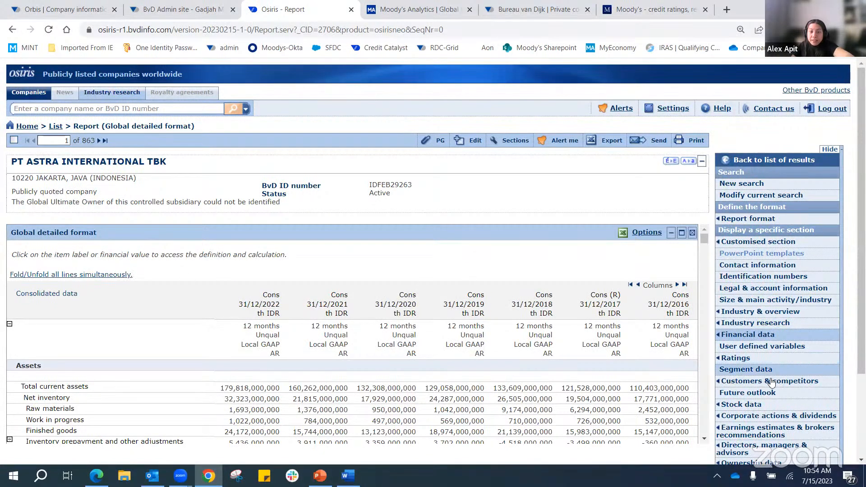
scroll(451, 307, down, 3)
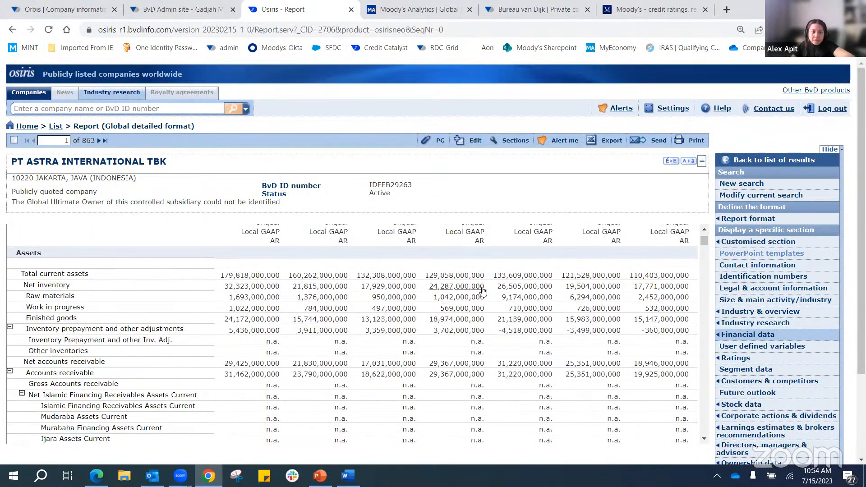
Search the detailed format for "research" and go through the matches to the research and development expense lines
key(ctrl+f)
text(rese)
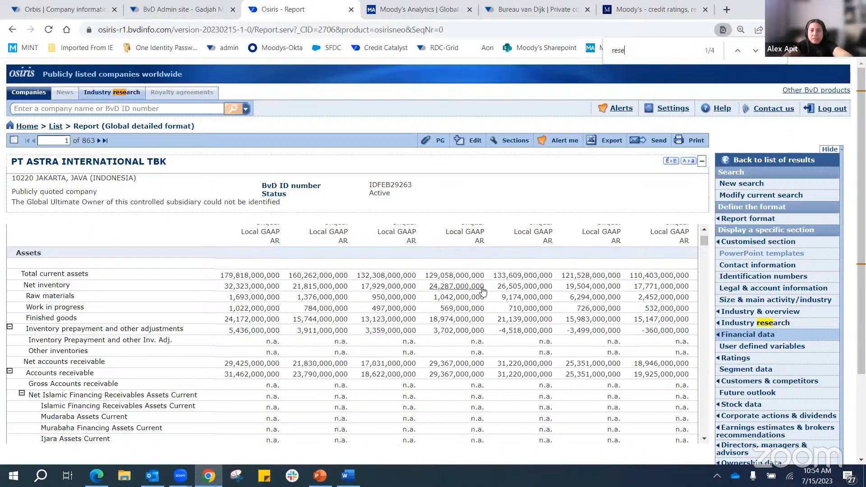
text(arch)
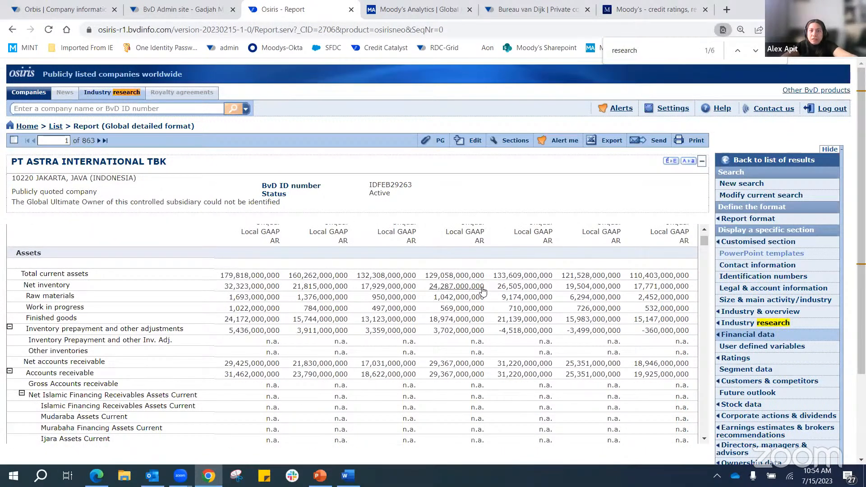
key(Return)
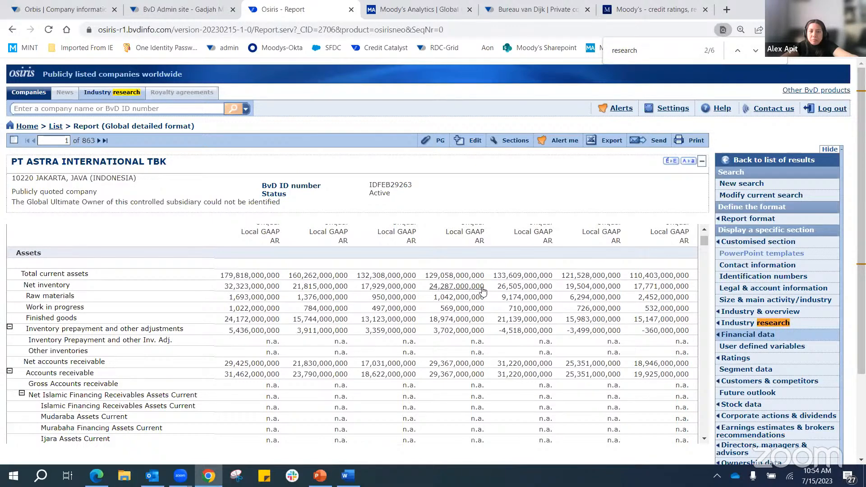
key(Return)
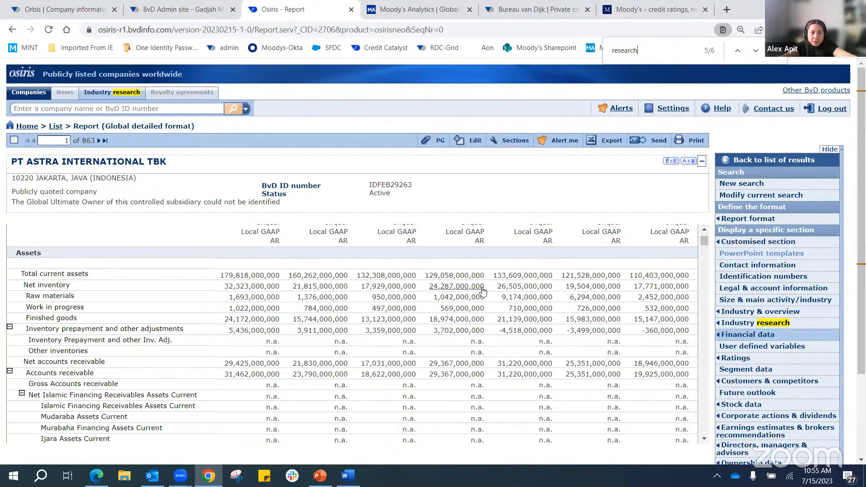
key(Return)
key(Return)
key(Return)
key(Return)
key(Return)
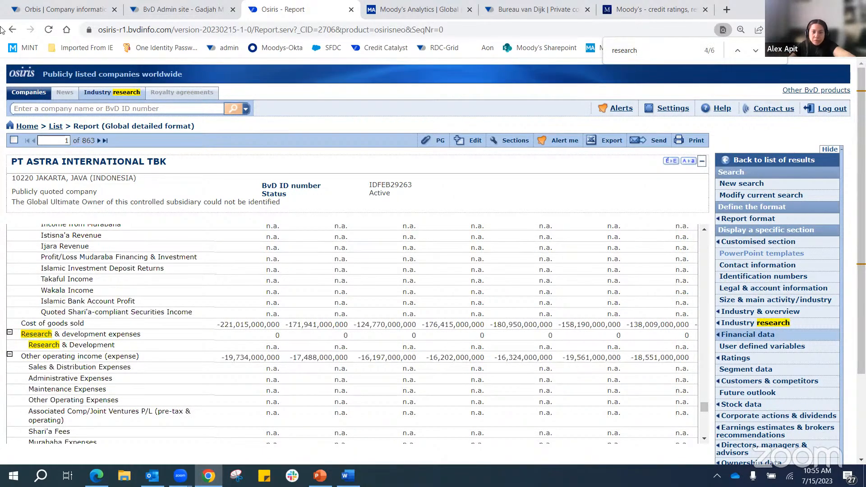
Open the Global Reports list among the company's original documents to find its annual reports
scroll(816, 339, down, 2)
mouse_move(745, 438)
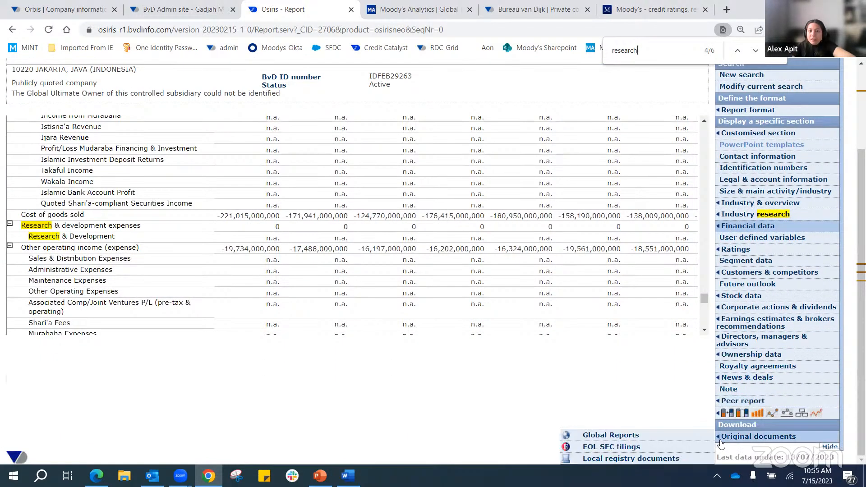
click(628, 436)
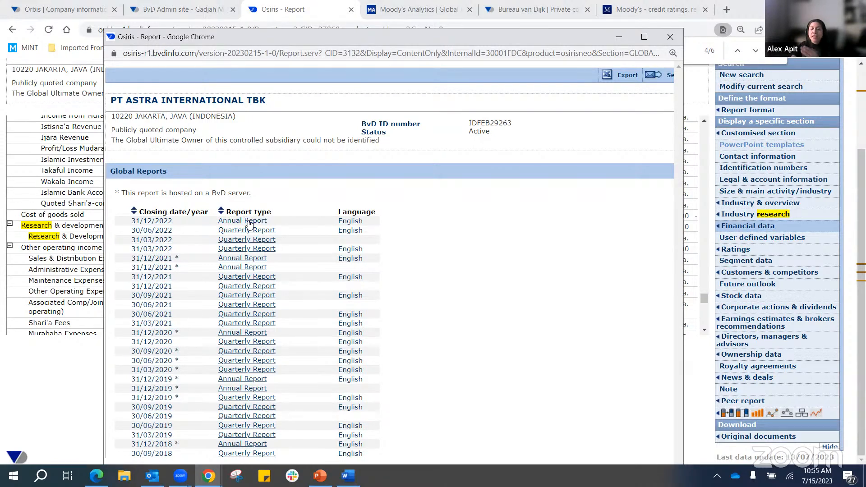
Try to open the annual report dated 31/12/2022, and close the Global Reports list
click(248, 221)
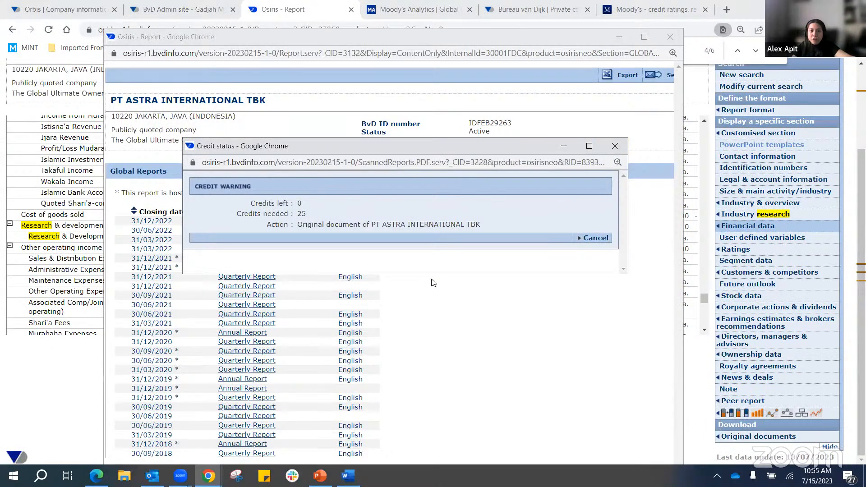
click(615, 146)
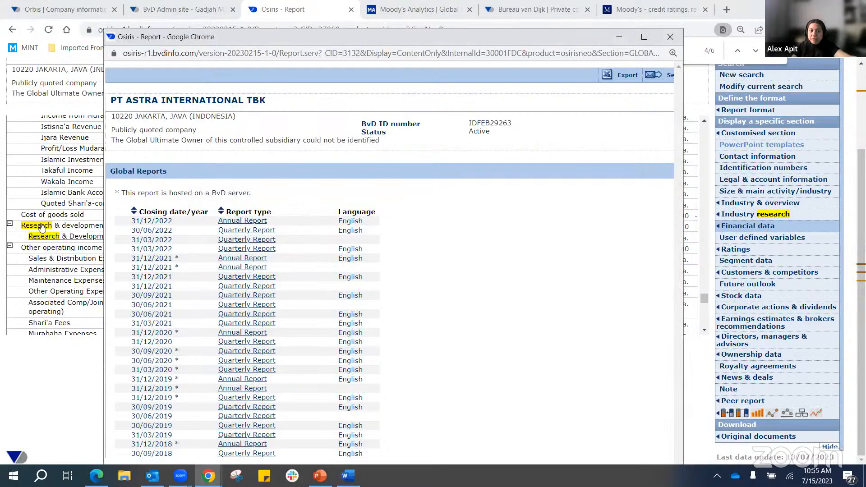
click(670, 37)
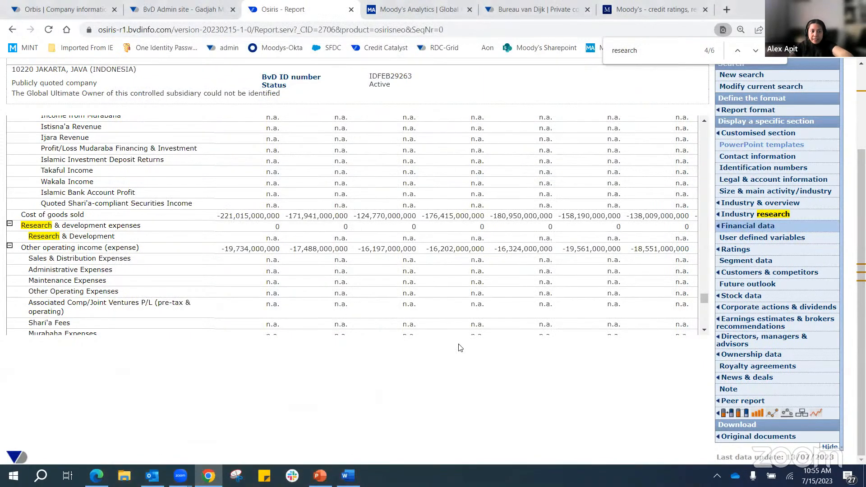
Search the Global detailed format for "r&d" and return to the beginning of the financial table
key(ctrl+f)
text(r&d)
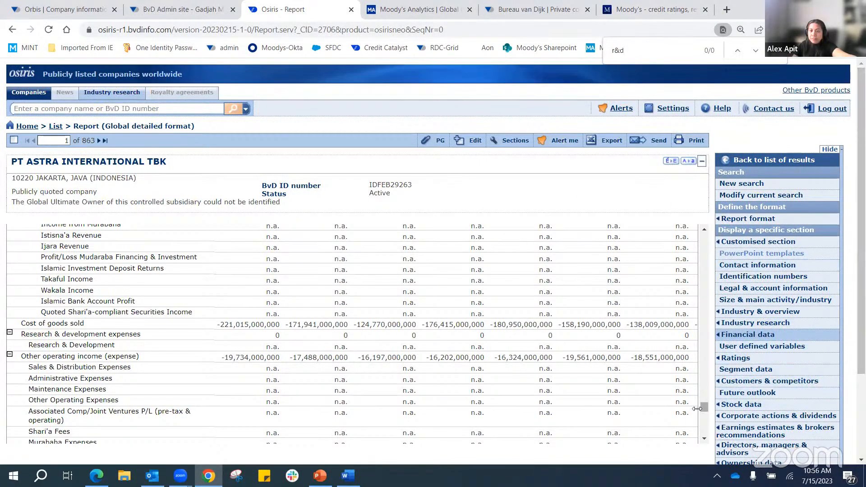
scroll(705, 357, up, 15)
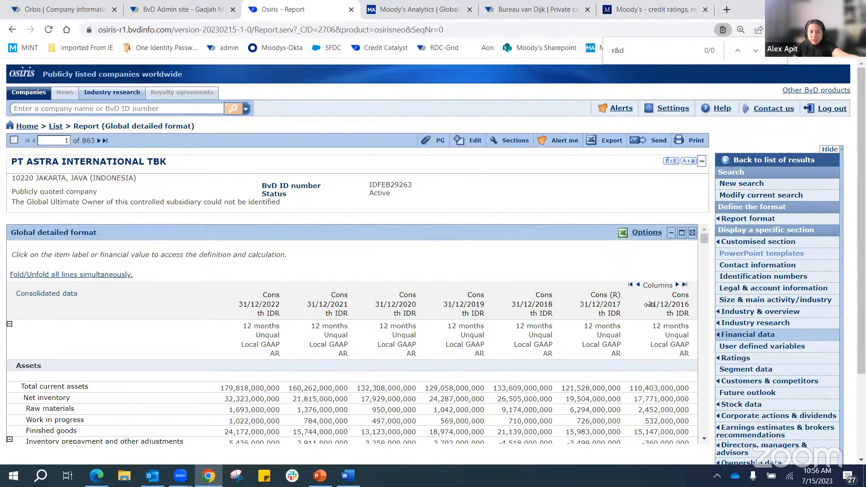
Return to the Standard report and open the Industry & activities section to read its classification codes and business description
click(732, 221)
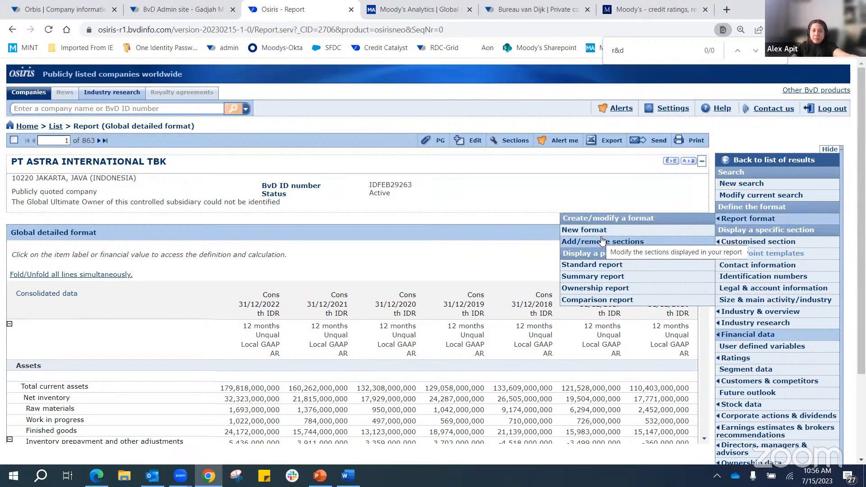
click(608, 271)
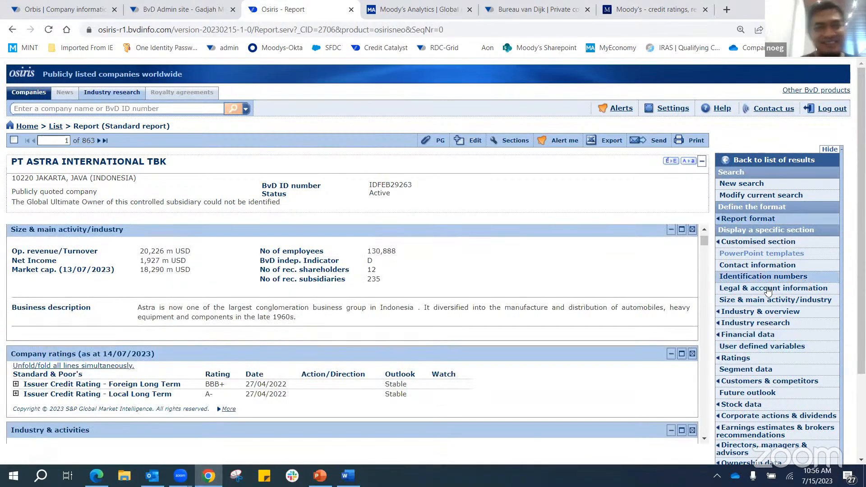
mouse_move(767, 311)
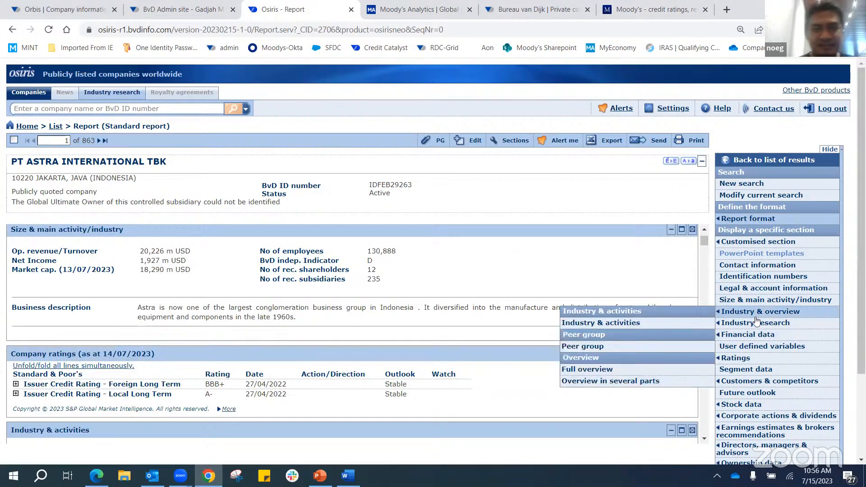
click(602, 324)
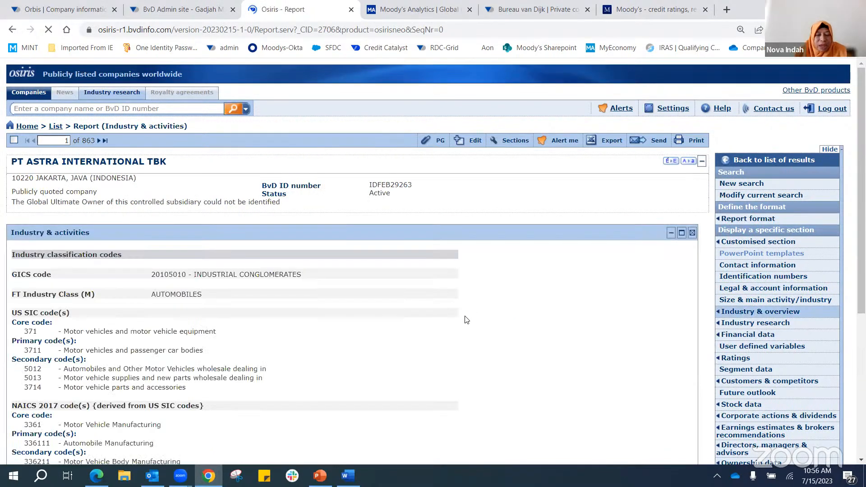
scroll(467, 320, down, 2)
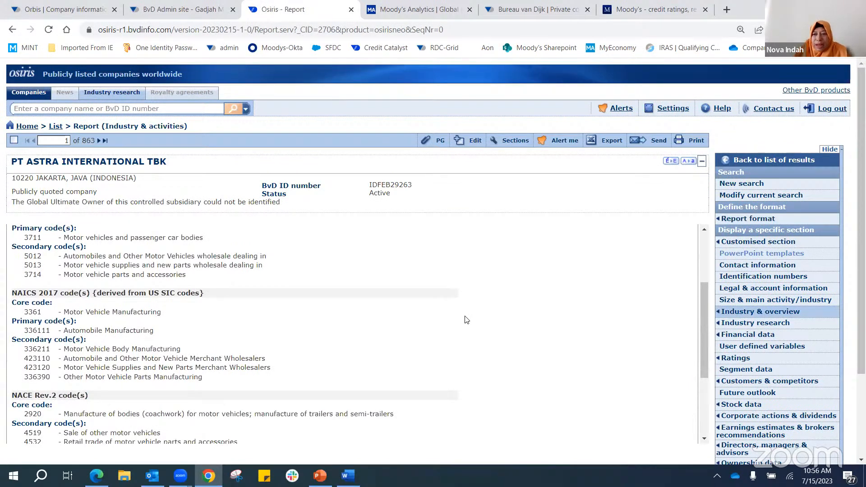
scroll(467, 320, down, 1)
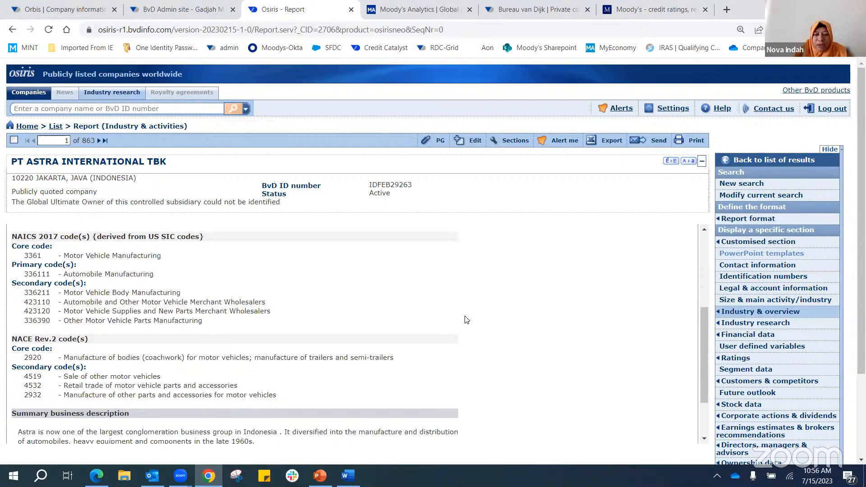
scroll(467, 320, down, 2)
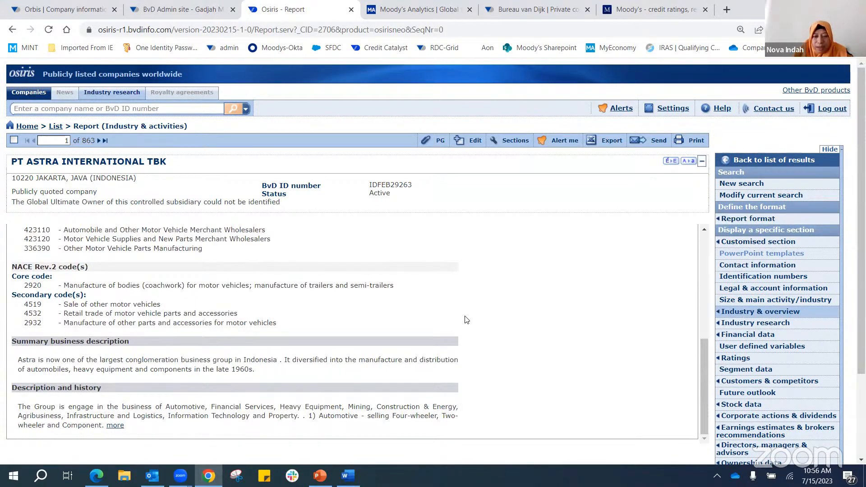
scroll(467, 320, down, 3)
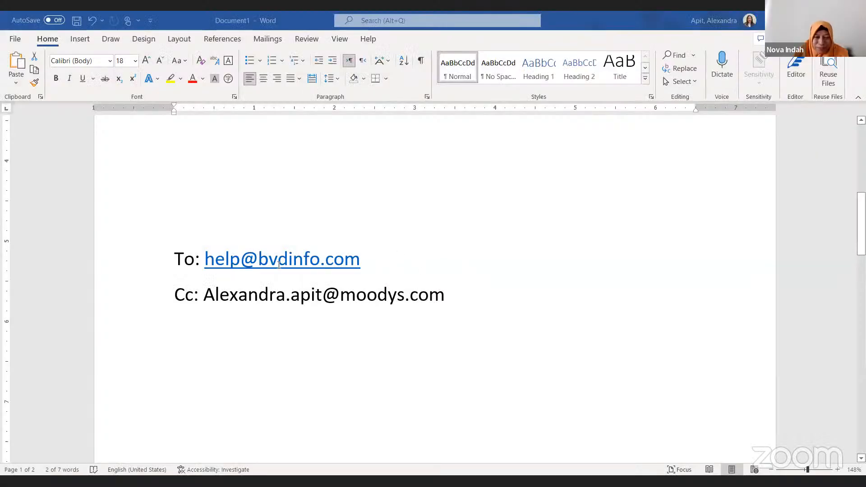
Switch to the Word document and highlight the To and Cc e-mail lines for support requests
drag(302, 265, 135, 251)
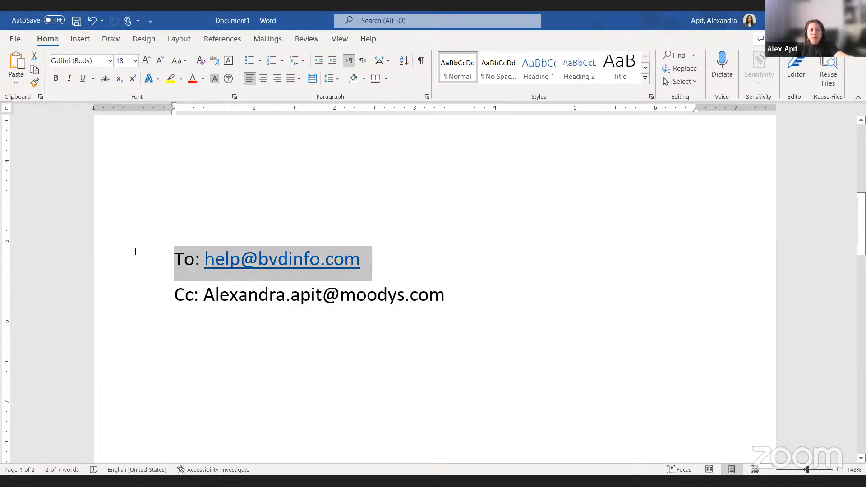
click(482, 291)
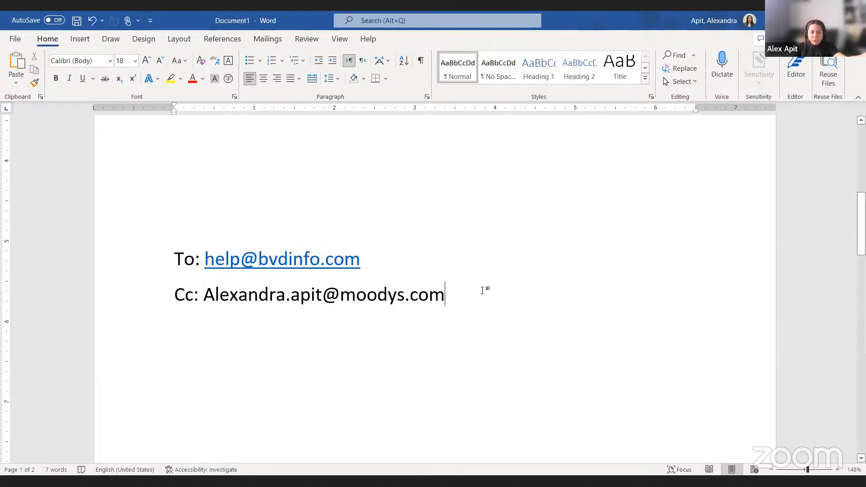
drag(482, 291, 118, 225)
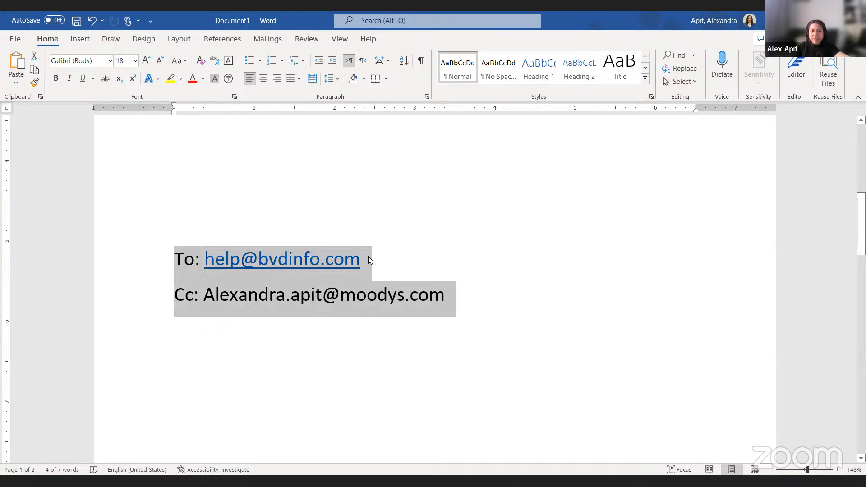
drag(372, 256, 132, 251)
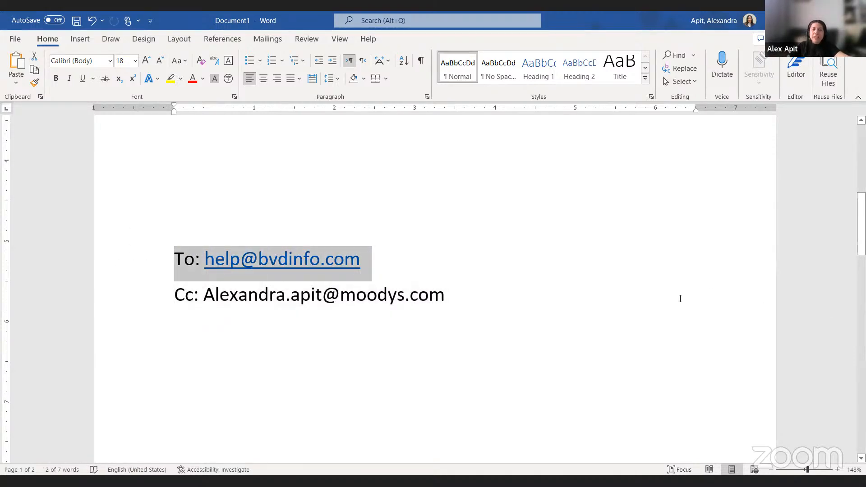
Remove the empty lines above the website links so all three links sit together on the first page
scroll(663, 283, down, 5)
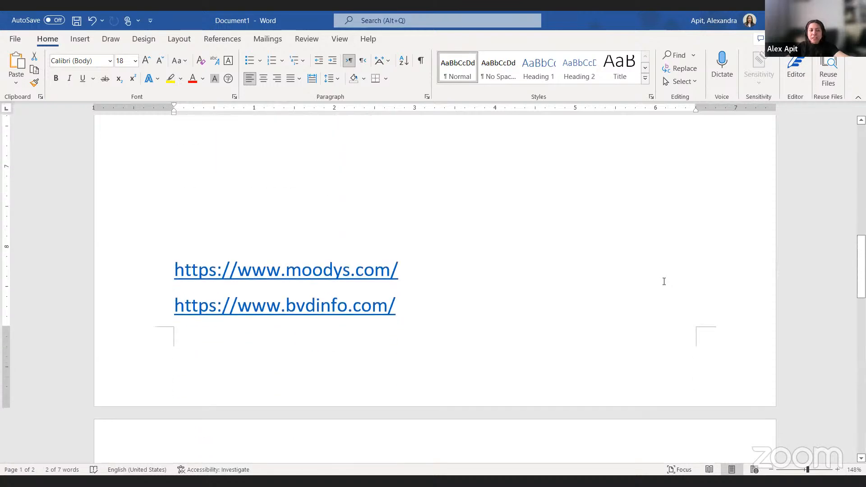
scroll(664, 281, down, 3)
click(238, 142)
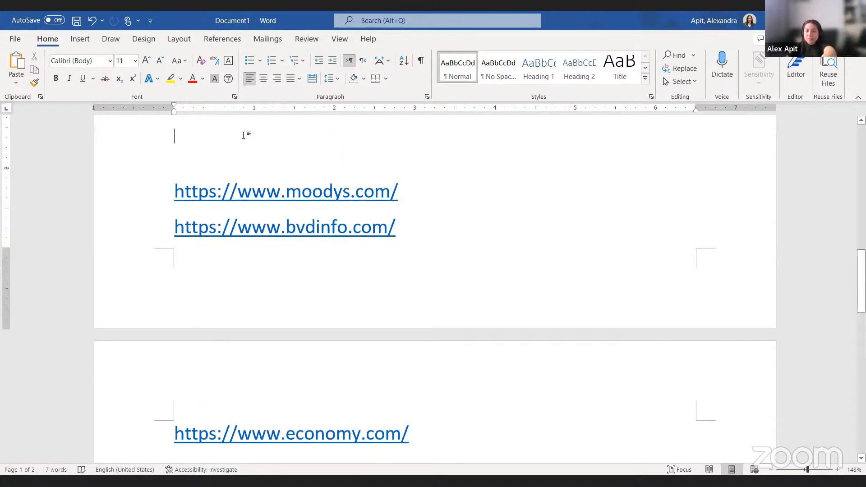
key(Delete)
key(Delete)
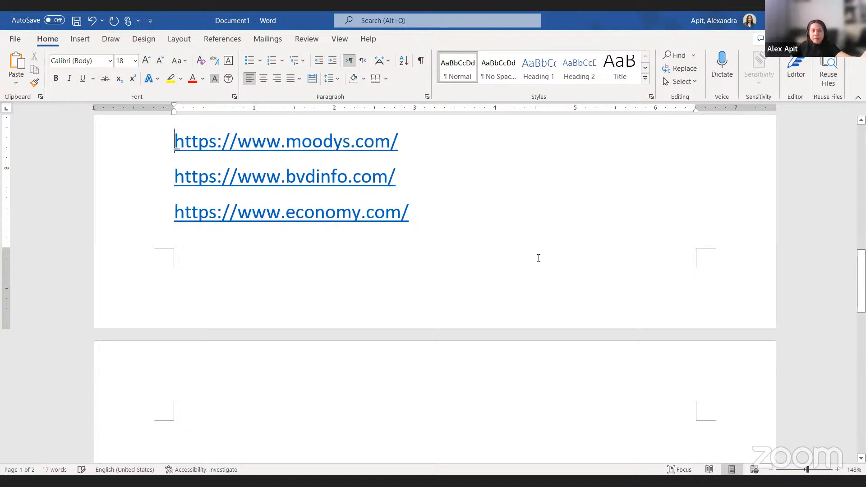
Highlight the moodys.com, bvdinfo.com and economy.com links to point them out, and clear the selection
scroll(538, 257, up, 2)
drag(382, 290, 211, 211)
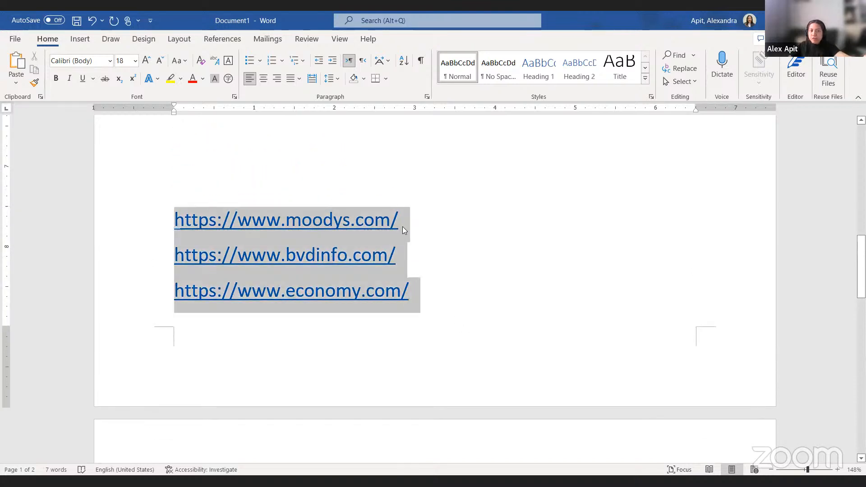
click(570, 288)
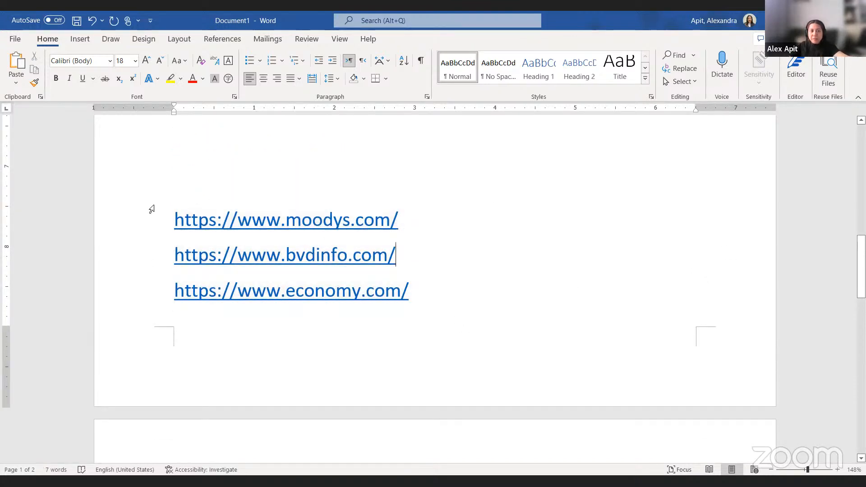
drag(139, 220, 399, 296)
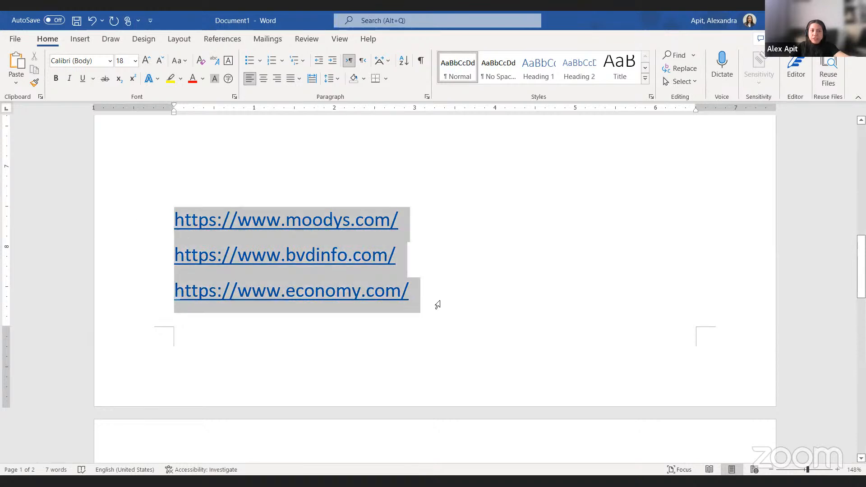
click(441, 285)
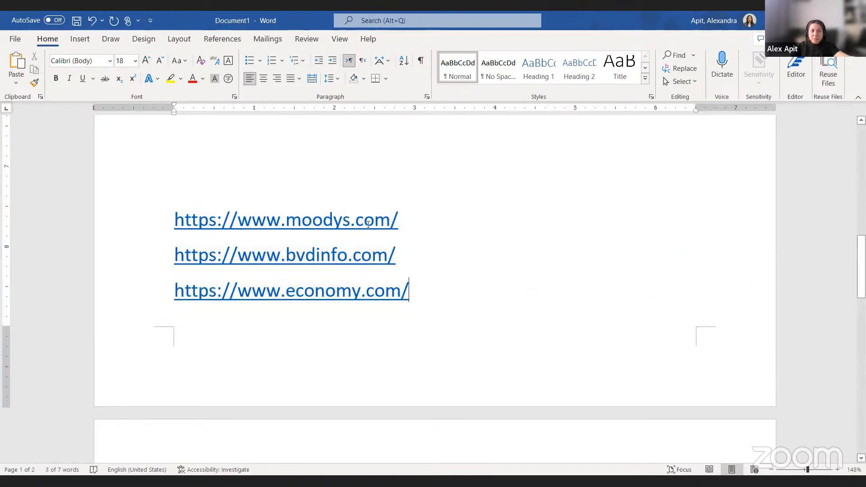